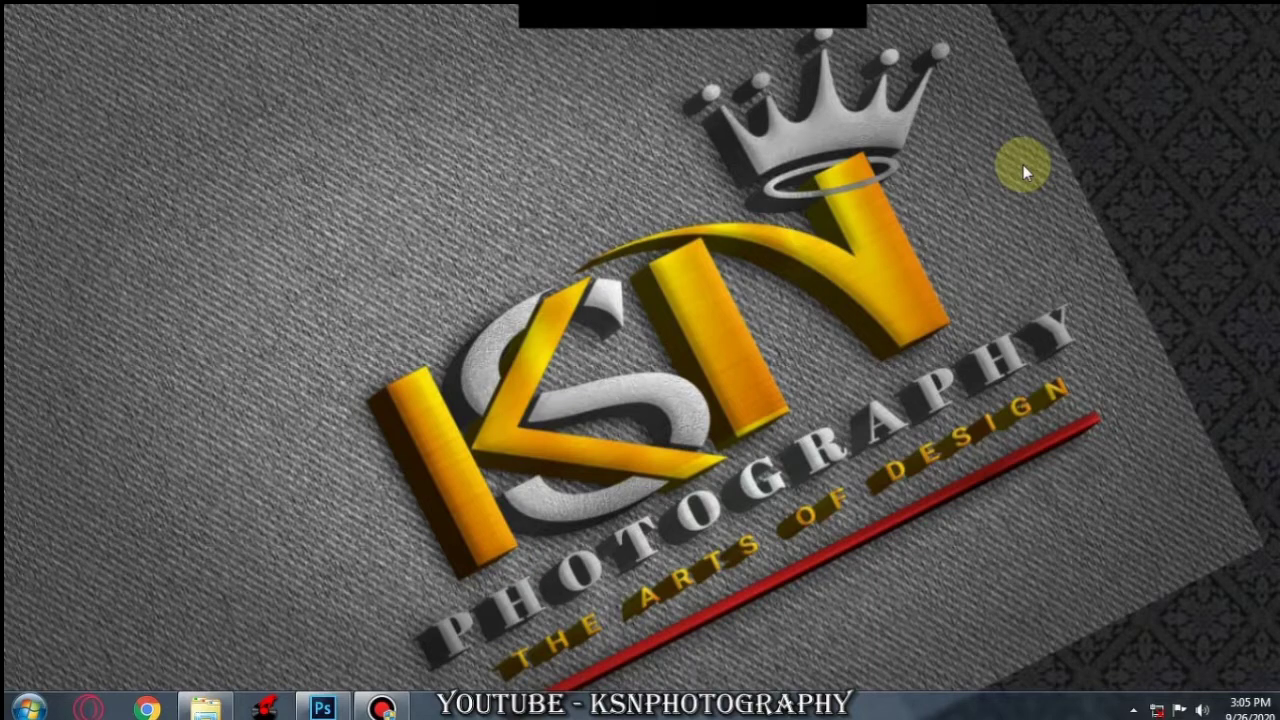
# Step: Bring the portrait back on screen, inspect the sunglasses and face close up, then zoom back out
pyautogui.click(322, 708)
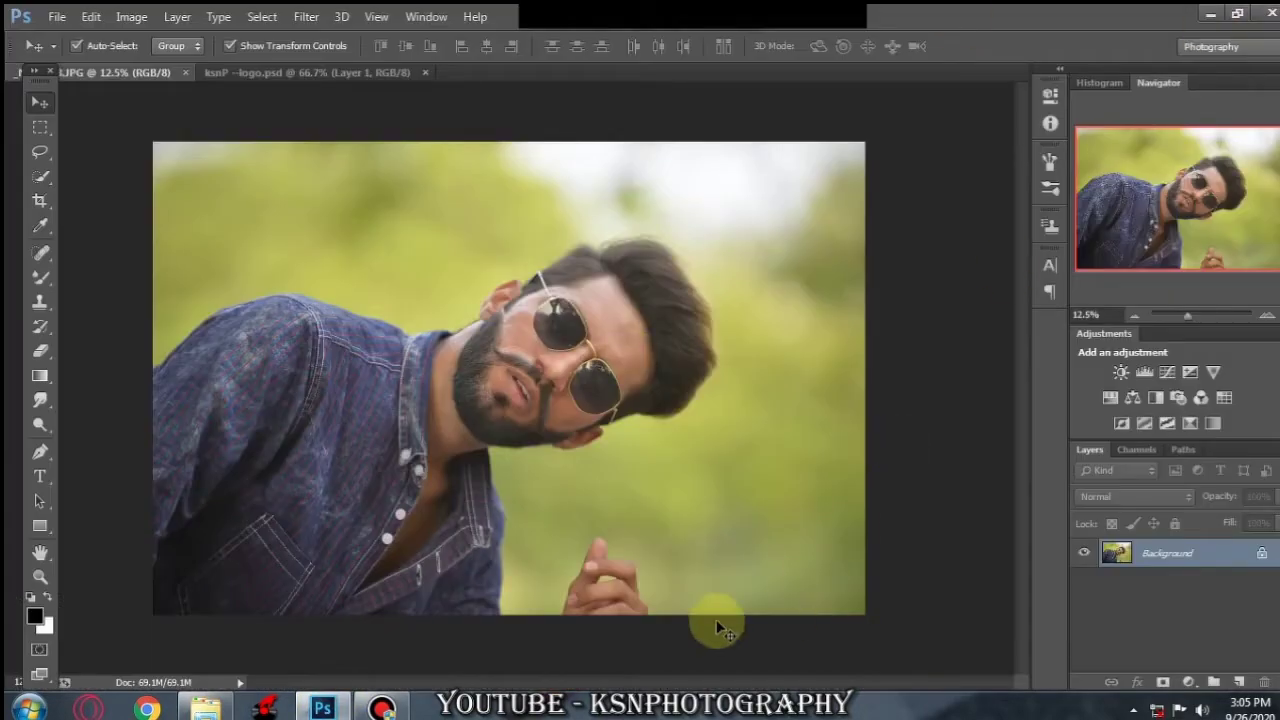
pyautogui.click(588, 392)
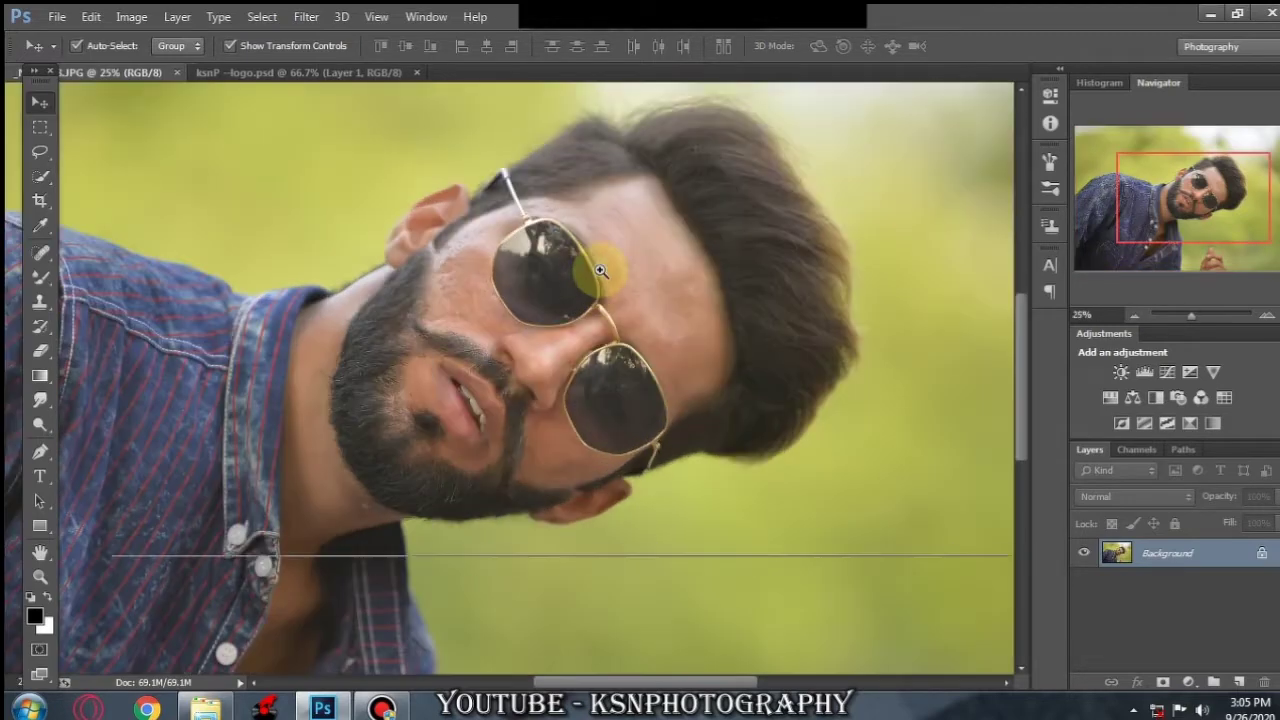
pyautogui.click(600, 272)
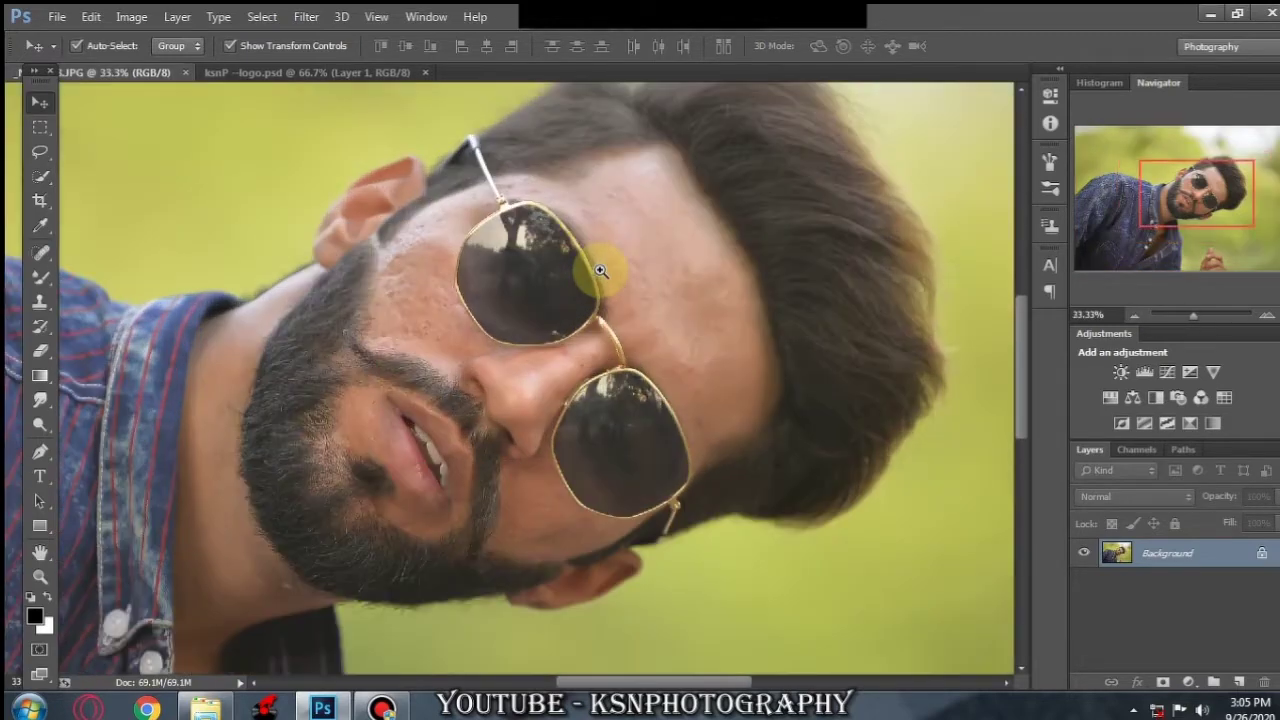
pyautogui.moveTo(574, 307); pyautogui.dragTo(575, 273)
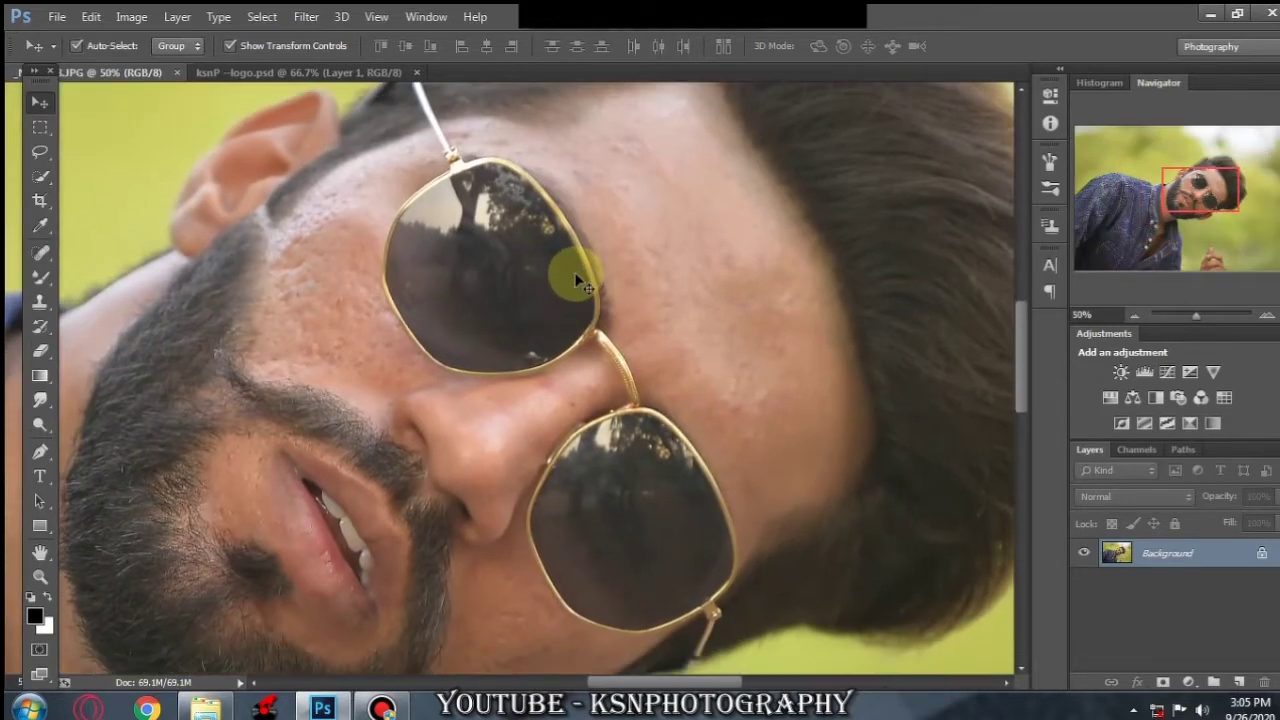
pyautogui.hotkey('ctrl', '-')
pyautogui.hotkey('ctrl', '-')
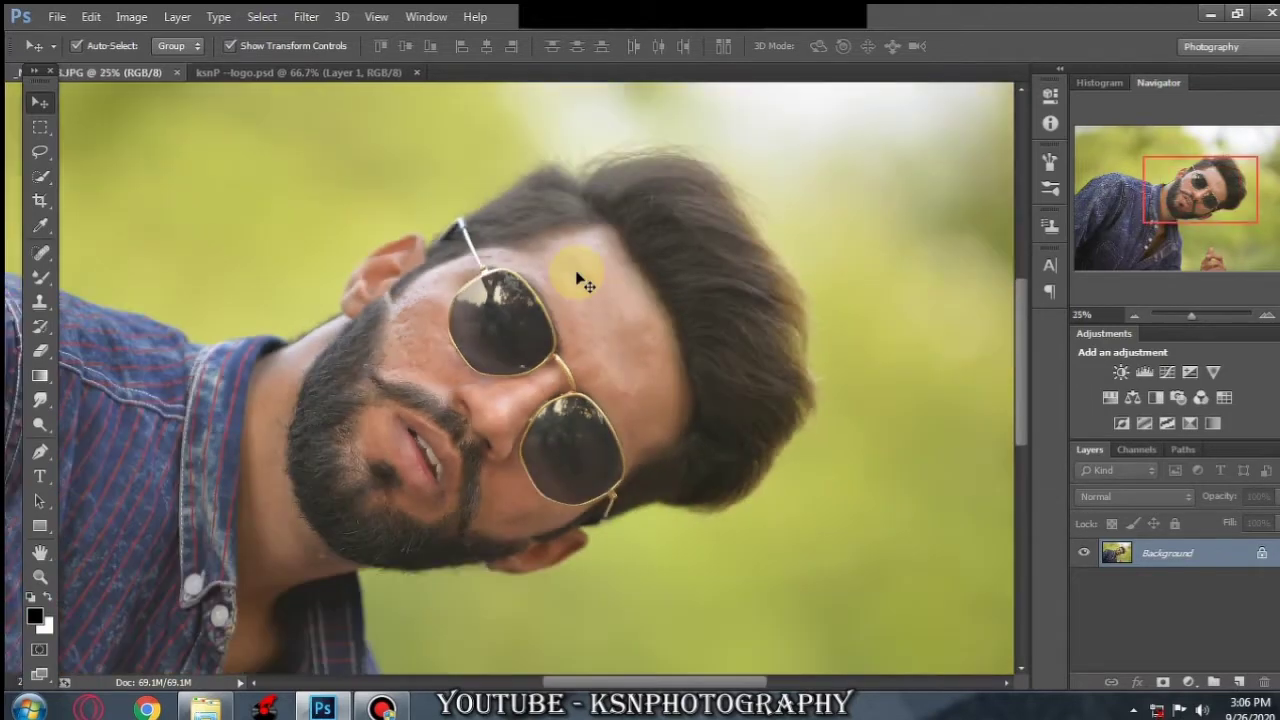
pyautogui.hotkey('ctrl', '-')
pyautogui.hotkey('ctrl', '-')
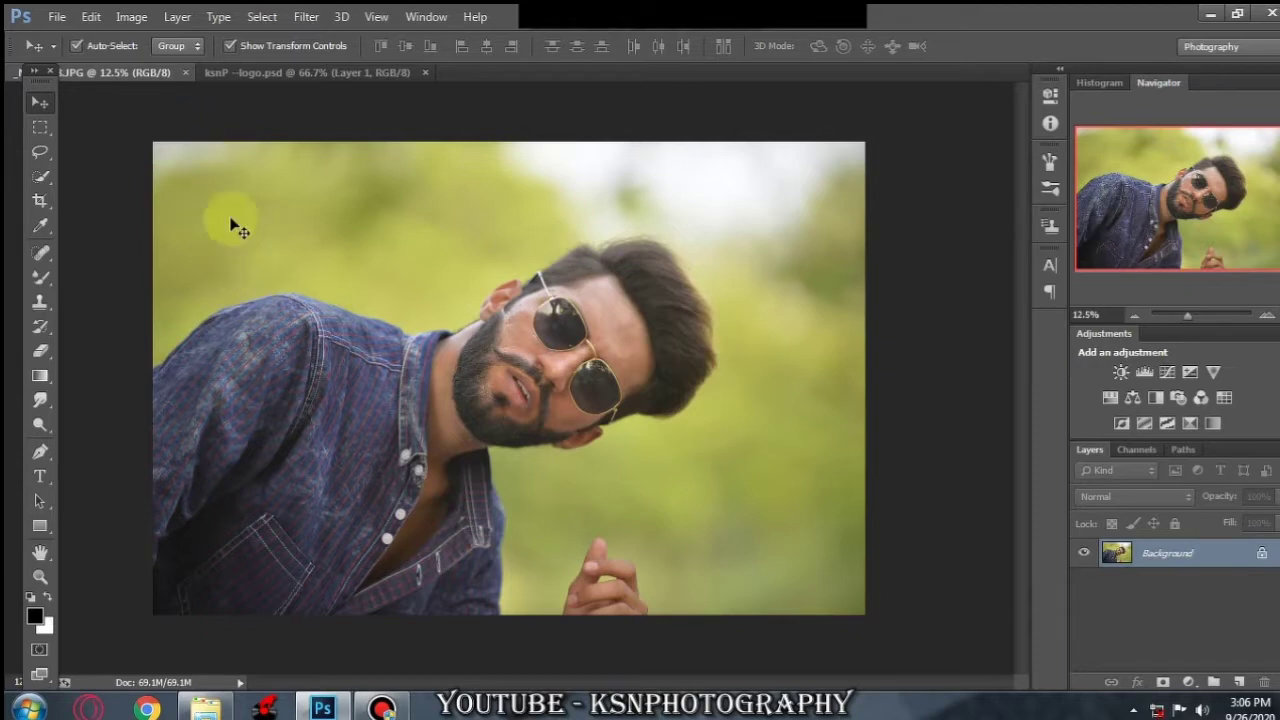
# Step: Apply Image > Auto Tone to the portrait and launch the Camera Raw Filter
pyautogui.click(130, 19)
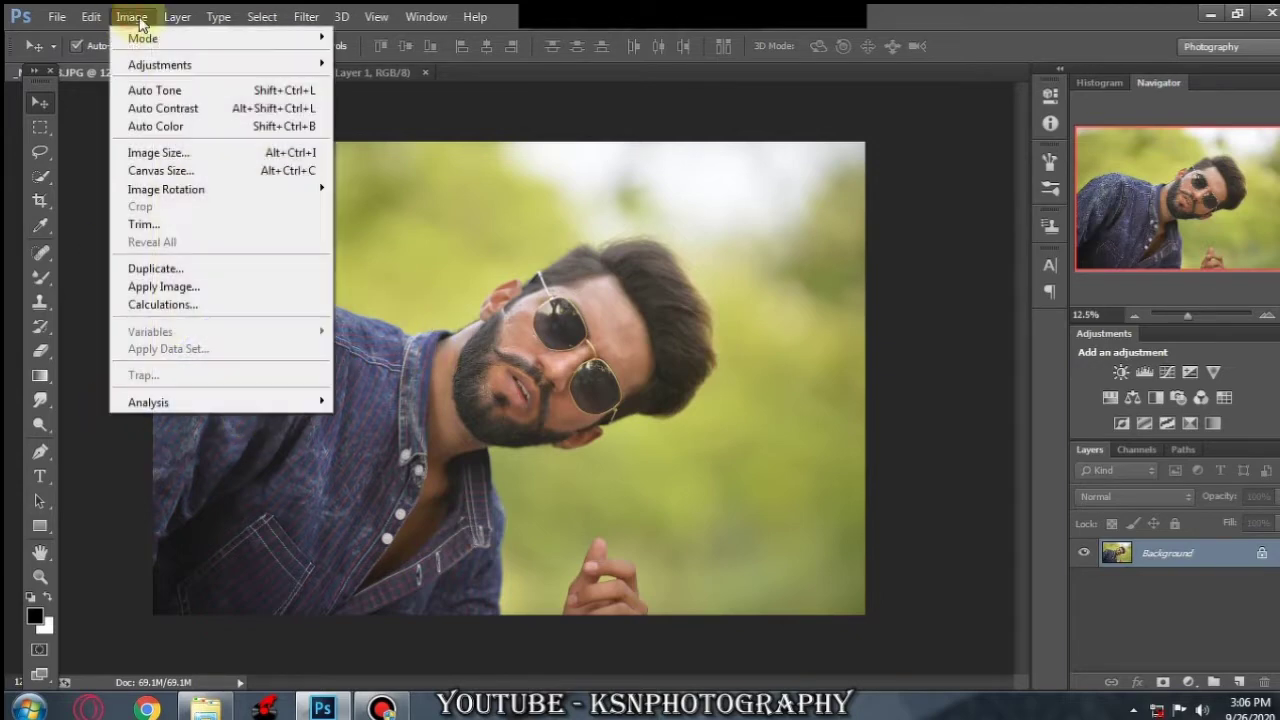
pyautogui.click(186, 92)
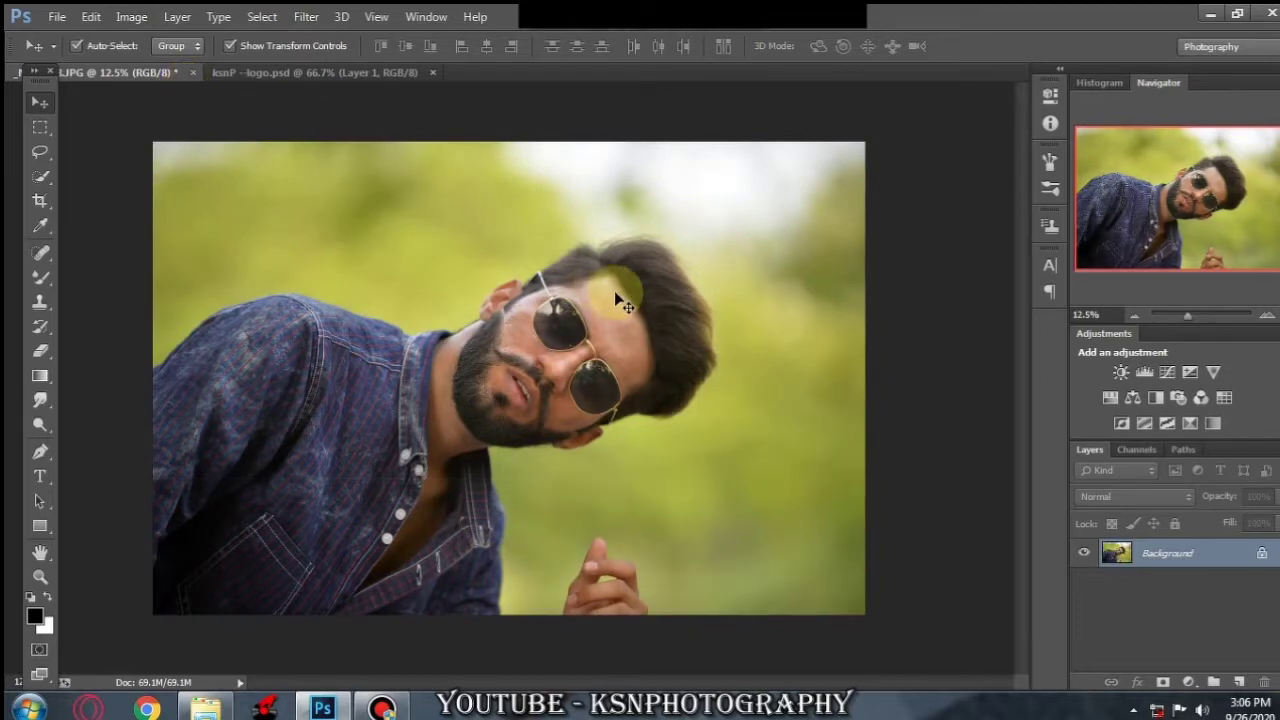
pyautogui.click(306, 17)
pyautogui.click(371, 126)
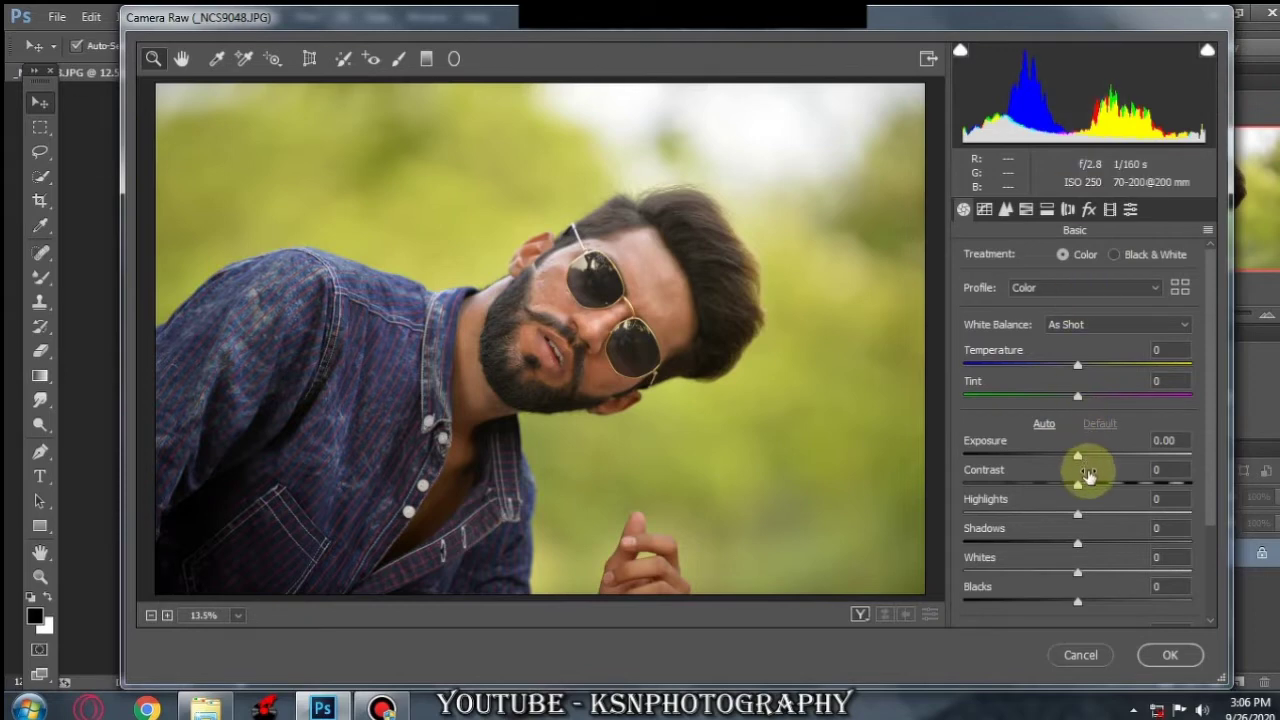
# Step: Raise Highlights to +29, Shadows to +22 and Whites to +20 in the Basic panel
pyautogui.scroll(-1, 1088, 475)
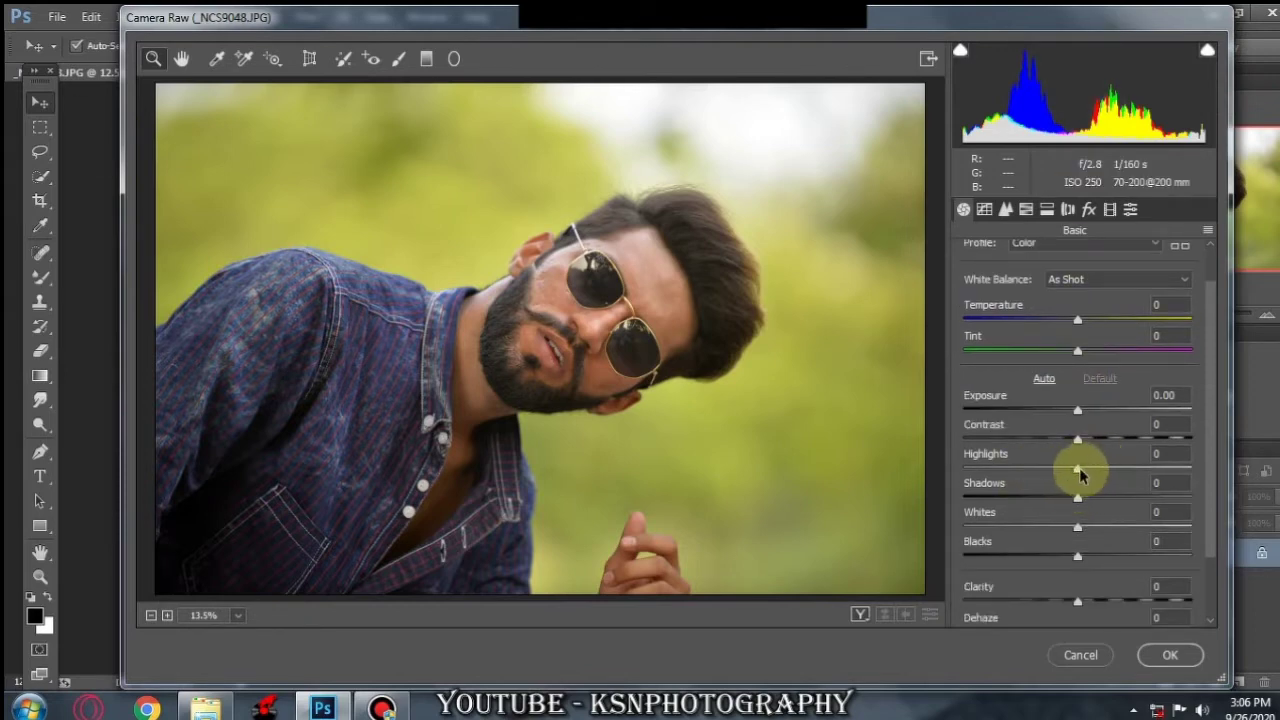
pyautogui.moveTo(1078, 472)
pyautogui.mouseDown()
pyautogui.moveTo(1117, 470)
pyautogui.moveTo(1111, 480)
pyautogui.mouseUp()
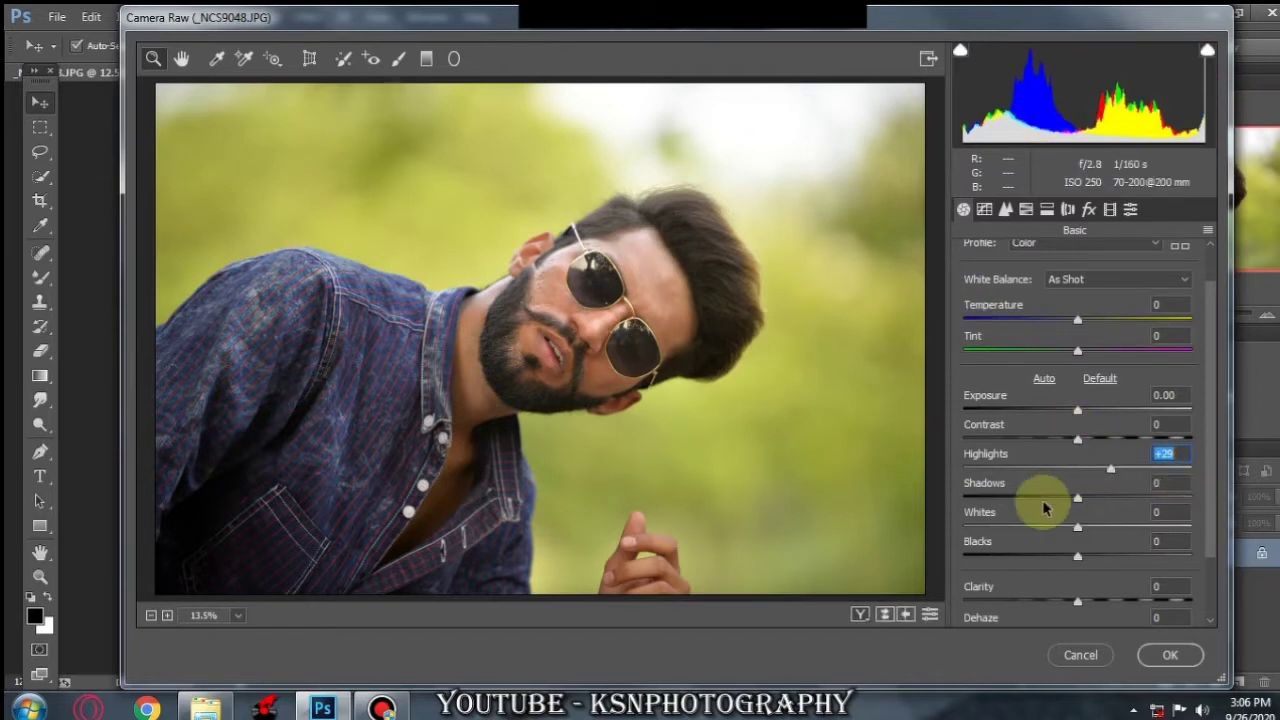
pyautogui.moveTo(1077, 498); pyautogui.dragTo(1101, 507)
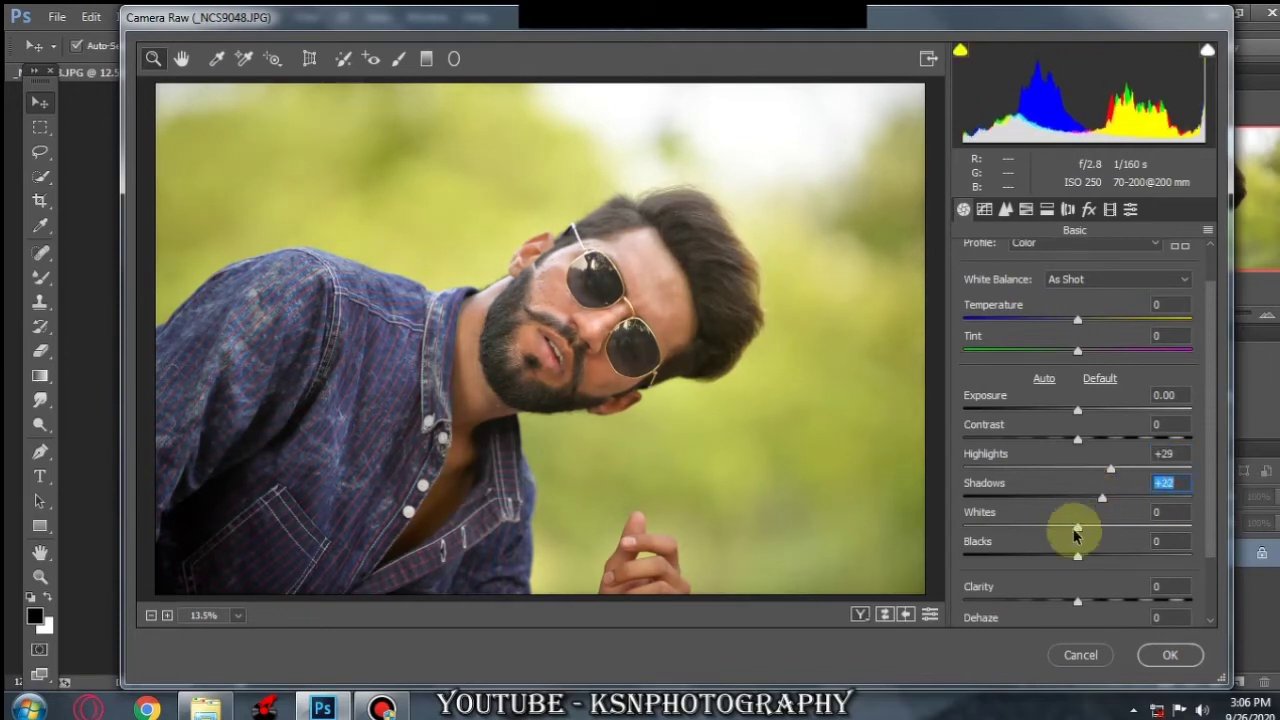
pyautogui.click(1077, 528)
pyautogui.moveTo(1077, 528); pyautogui.dragTo(1098, 531)
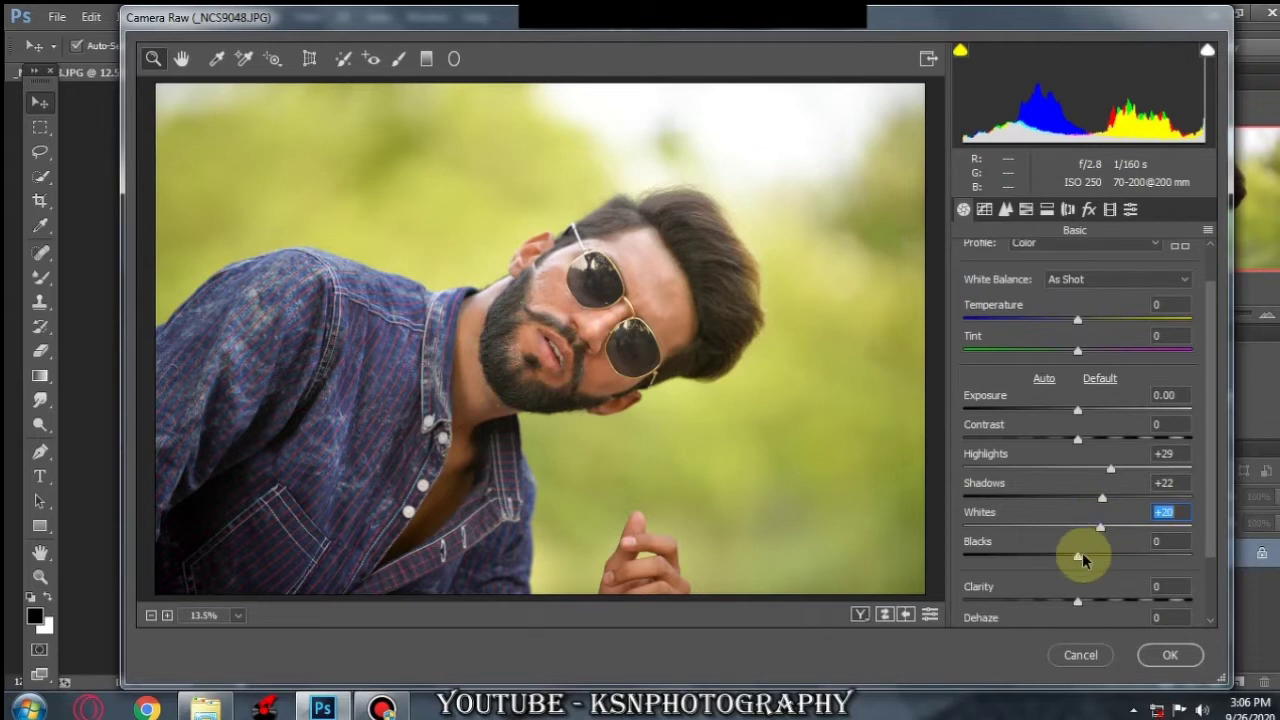
# Step: Raise Blacks to +29 and Clarity to +13
pyautogui.click(1077, 557)
pyautogui.moveTo(1077, 557); pyautogui.dragTo(1110, 557)
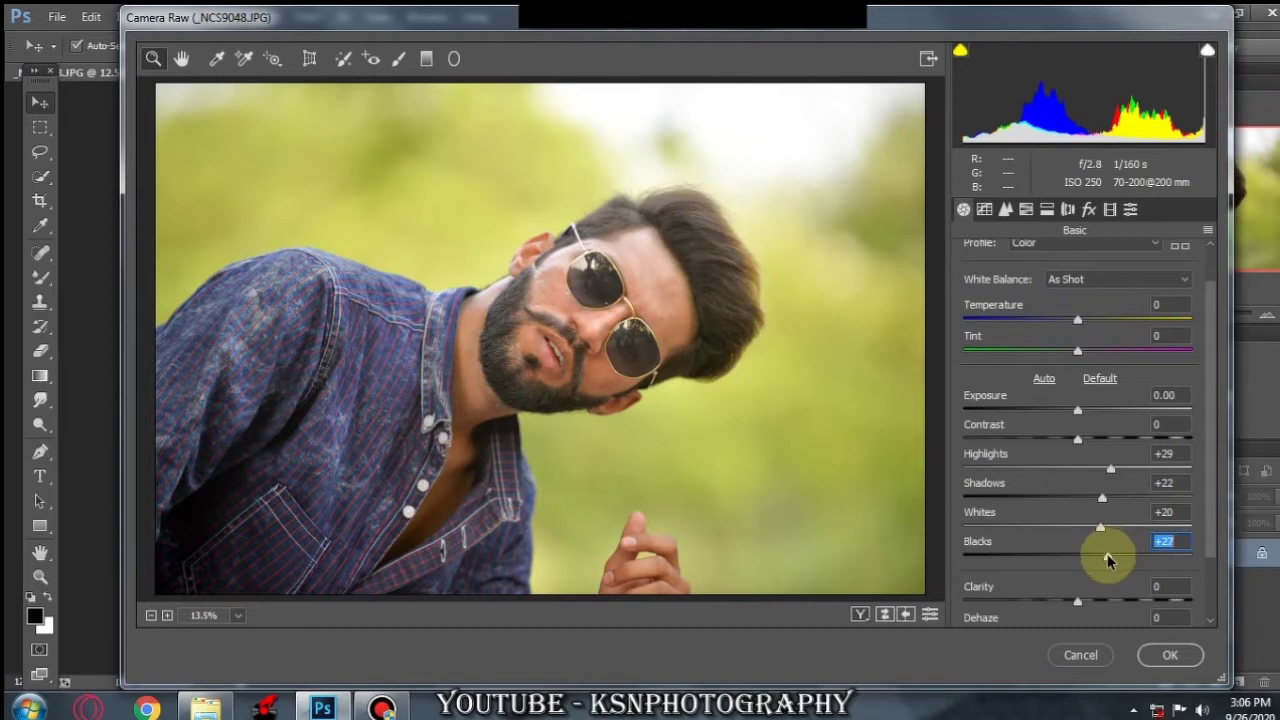
pyautogui.moveTo(1107, 561); pyautogui.dragTo(1091, 560)
pyautogui.scroll(-1, 1104, 566)
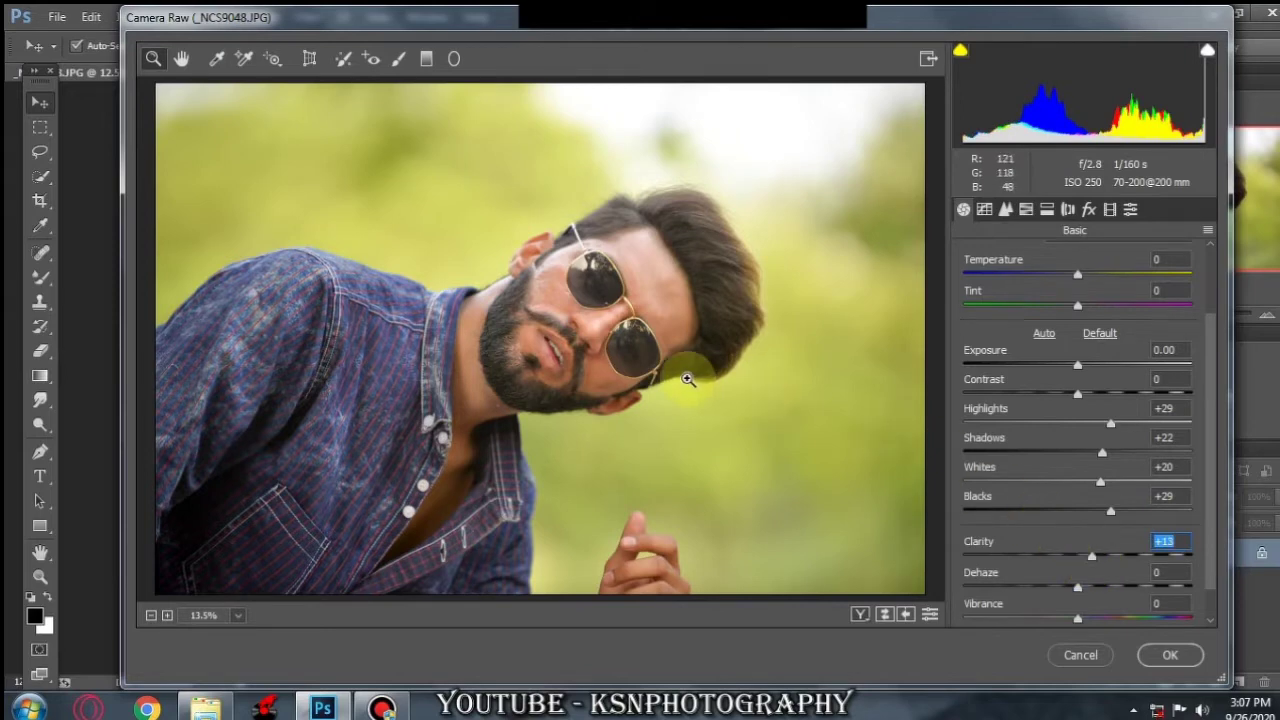
# Step: Set the Detail sharpening Amount to 10
pyautogui.click(1006, 212)
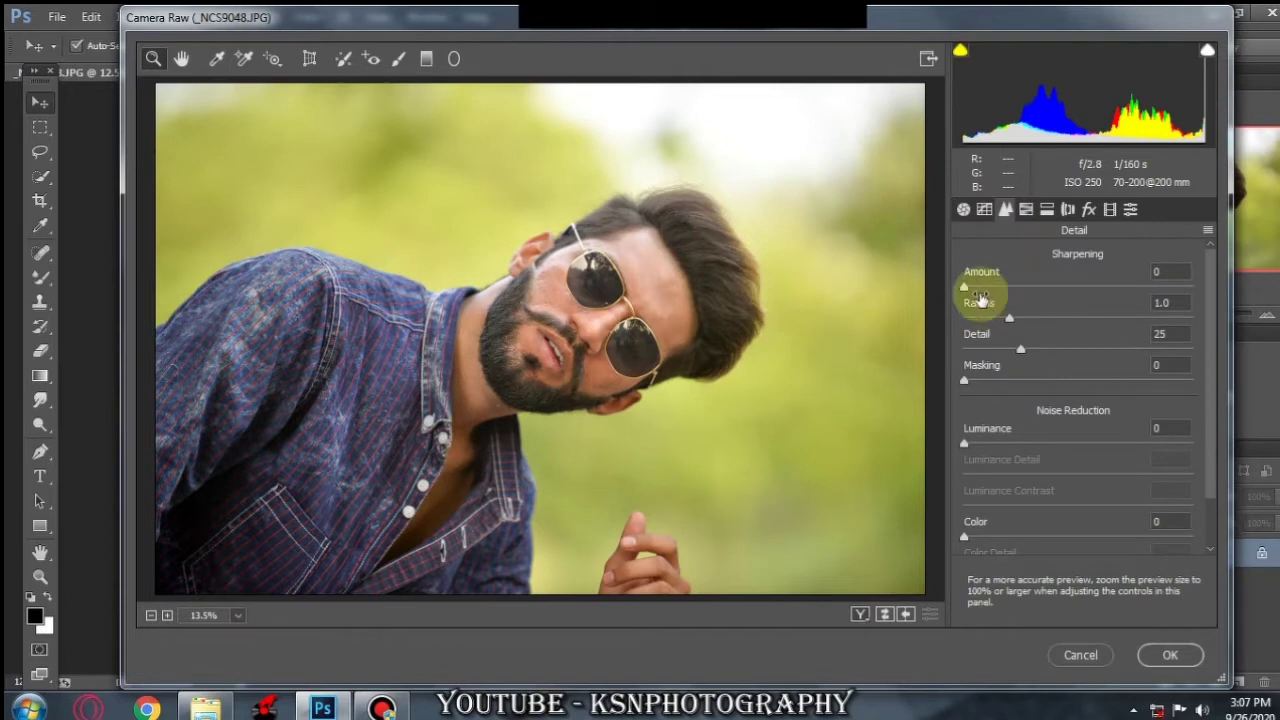
pyautogui.click(964, 285)
pyautogui.moveTo(964, 285); pyautogui.dragTo(979, 288)
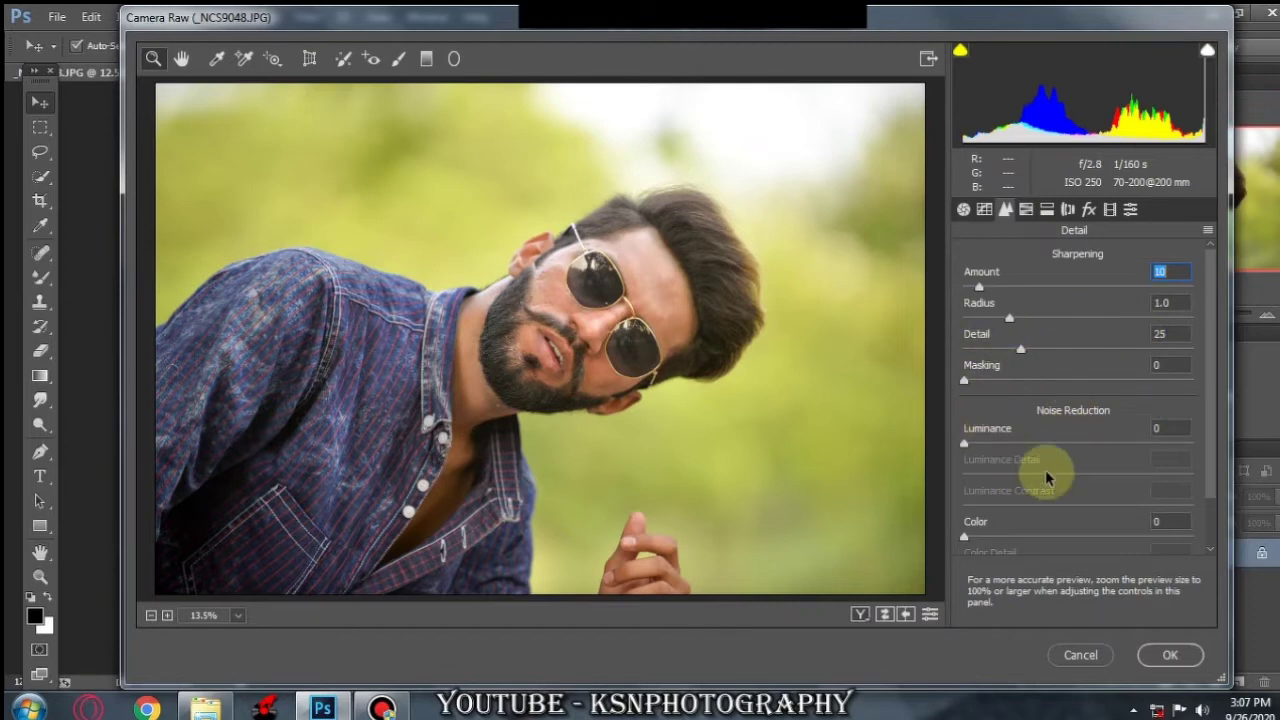
pyautogui.scroll(-2, 1074, 391)
pyautogui.scroll(-1, 1079, 391)
# Step: Raise HSL Luminance for Reds to +25 and Oranges to +28
pyautogui.click(1027, 212)
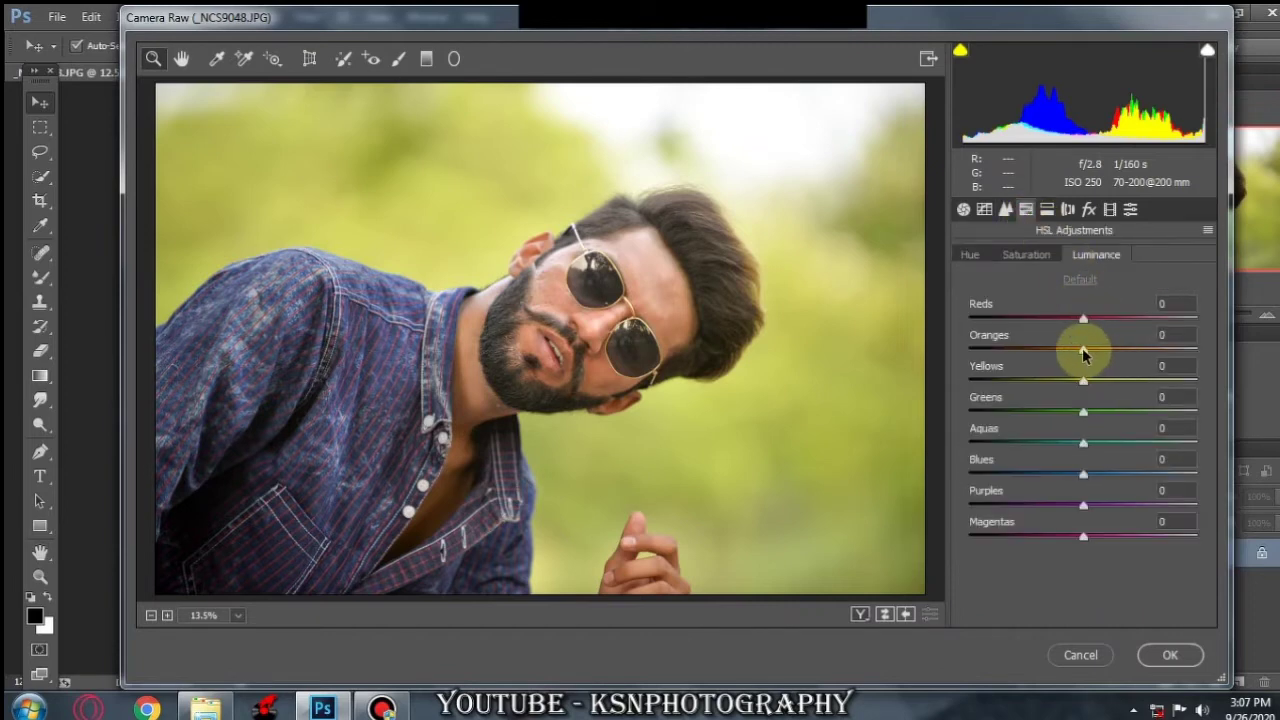
pyautogui.moveTo(1083, 352)
pyautogui.mouseDown()
pyautogui.moveTo(1116, 354)
pyautogui.moveTo(1112, 326)
pyautogui.mouseUp()
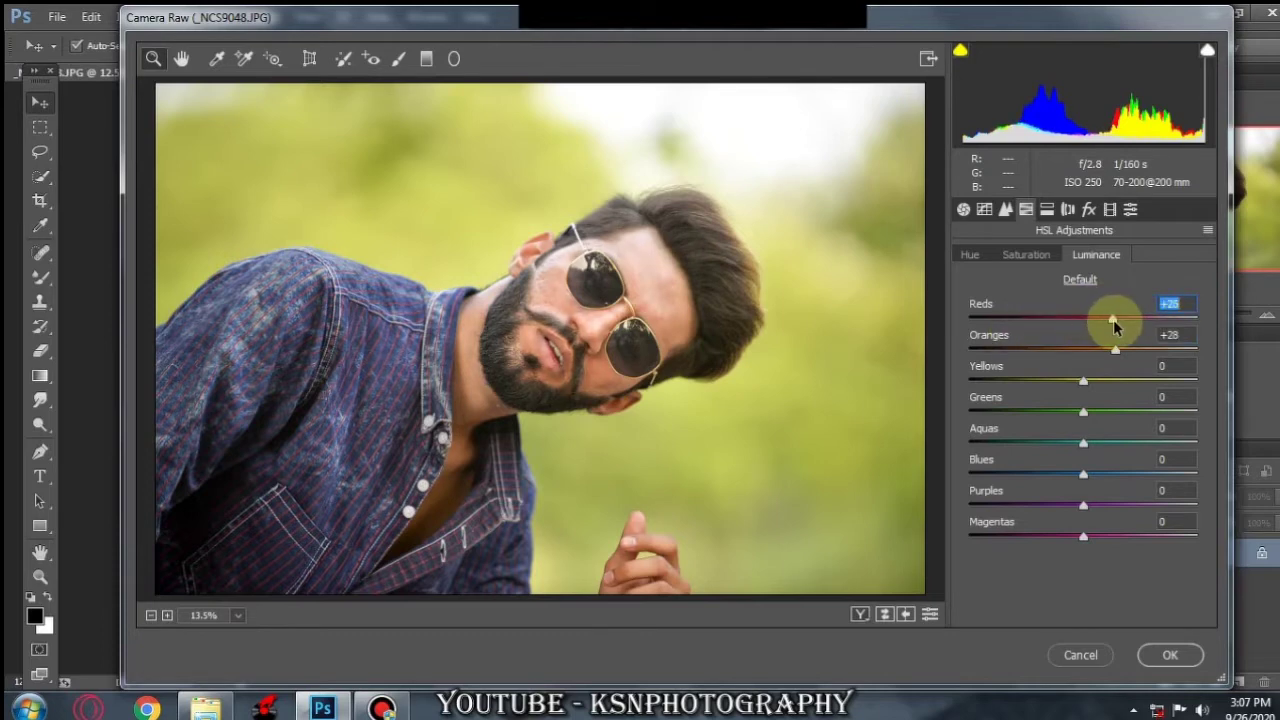
pyautogui.click(1047, 210)
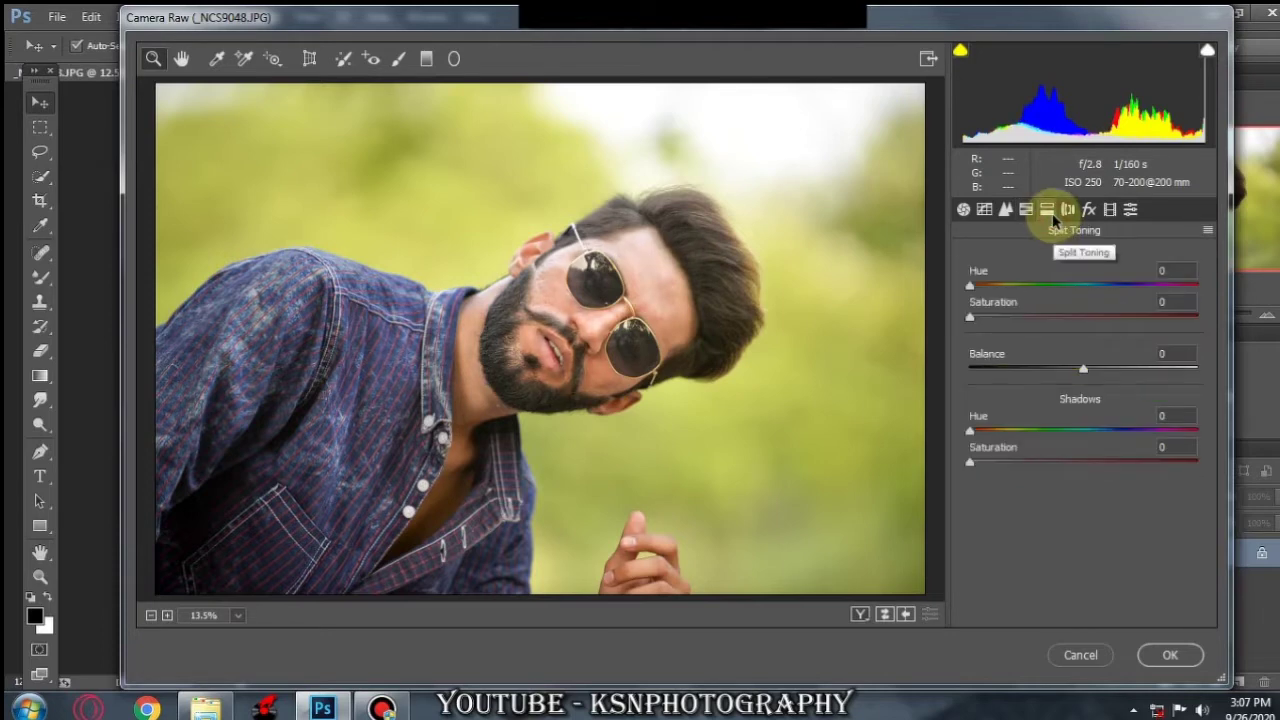
# Step: Set Tone Curve Highlights to +3 and Shadows to -3, returning to the Basic panel
pyautogui.click(984, 209)
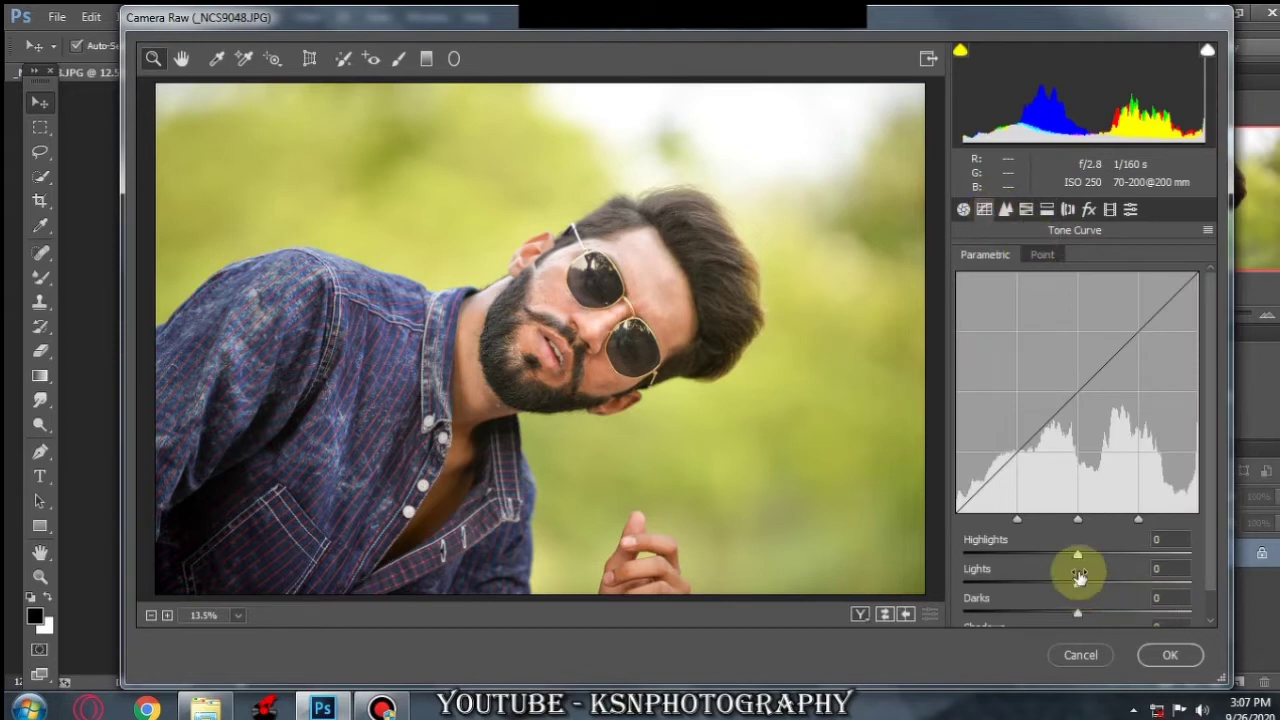
pyautogui.scroll(-1, 1079, 577)
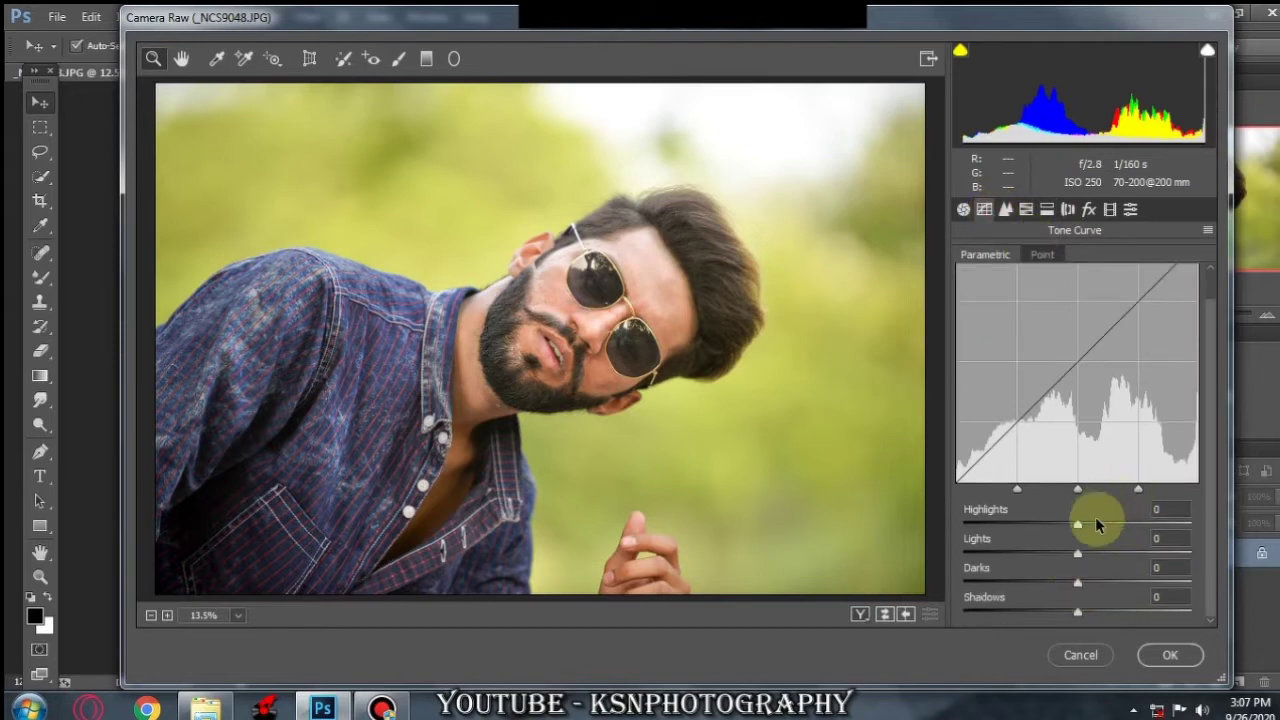
pyautogui.moveTo(1078, 528); pyautogui.dragTo(1081, 529)
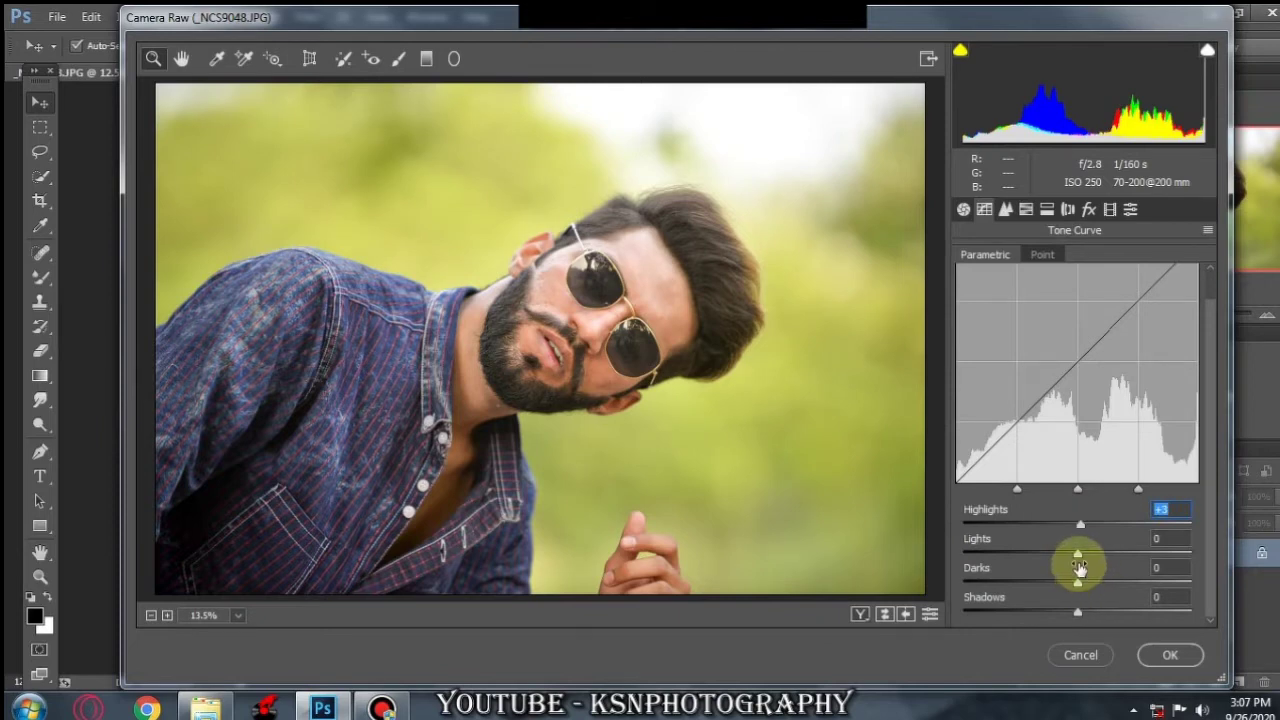
pyautogui.click(1077, 612)
pyautogui.moveTo(1077, 614); pyautogui.dragTo(1073, 617)
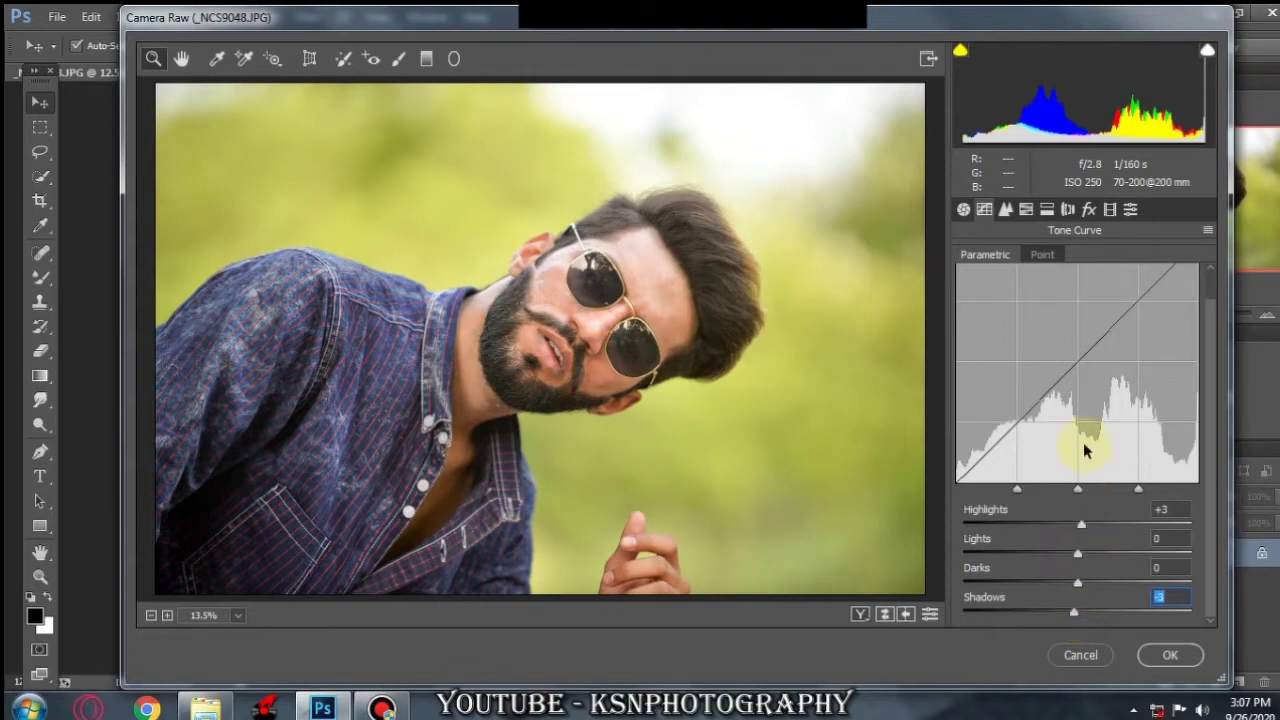
pyautogui.click(963, 210)
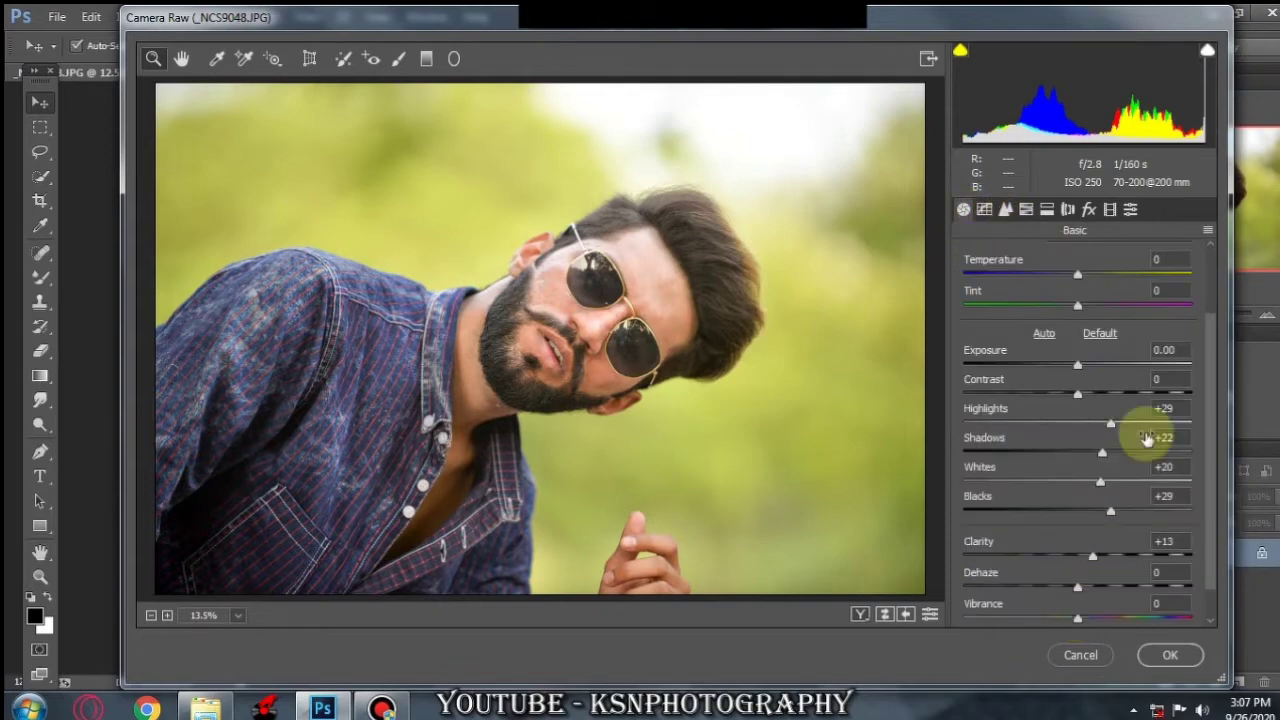
# Step: Apply the Camera Raw edits, toggle them with Ctrl+Z to compare, and zoom in on the face
pyautogui.click(1168, 654)
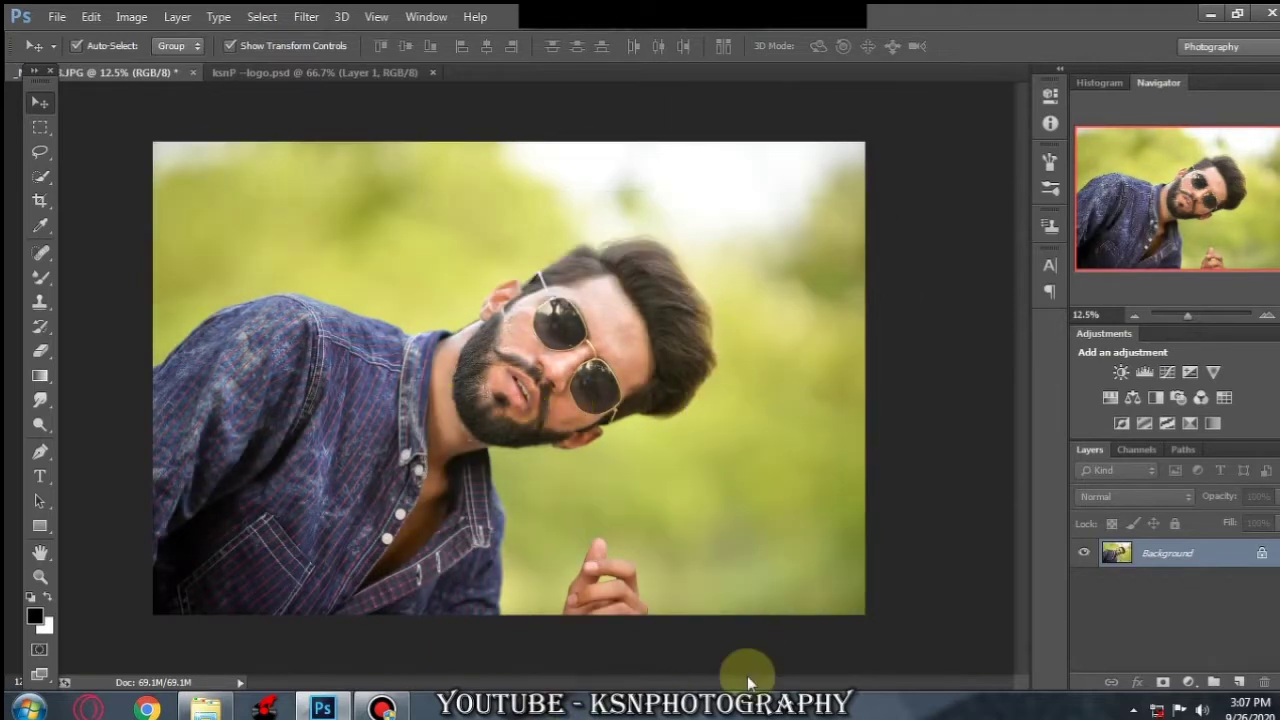
pyautogui.hotkey('ctrl', 'z')
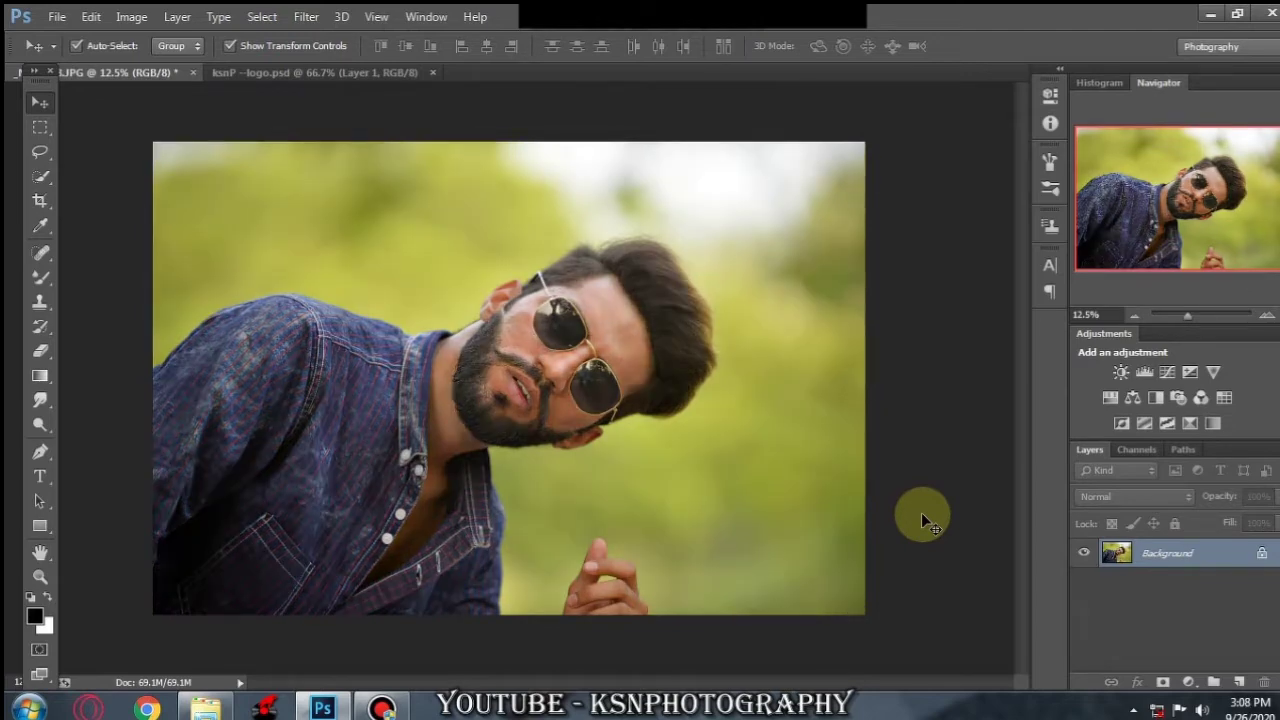
pyautogui.hotkey('ctrl', 'z')
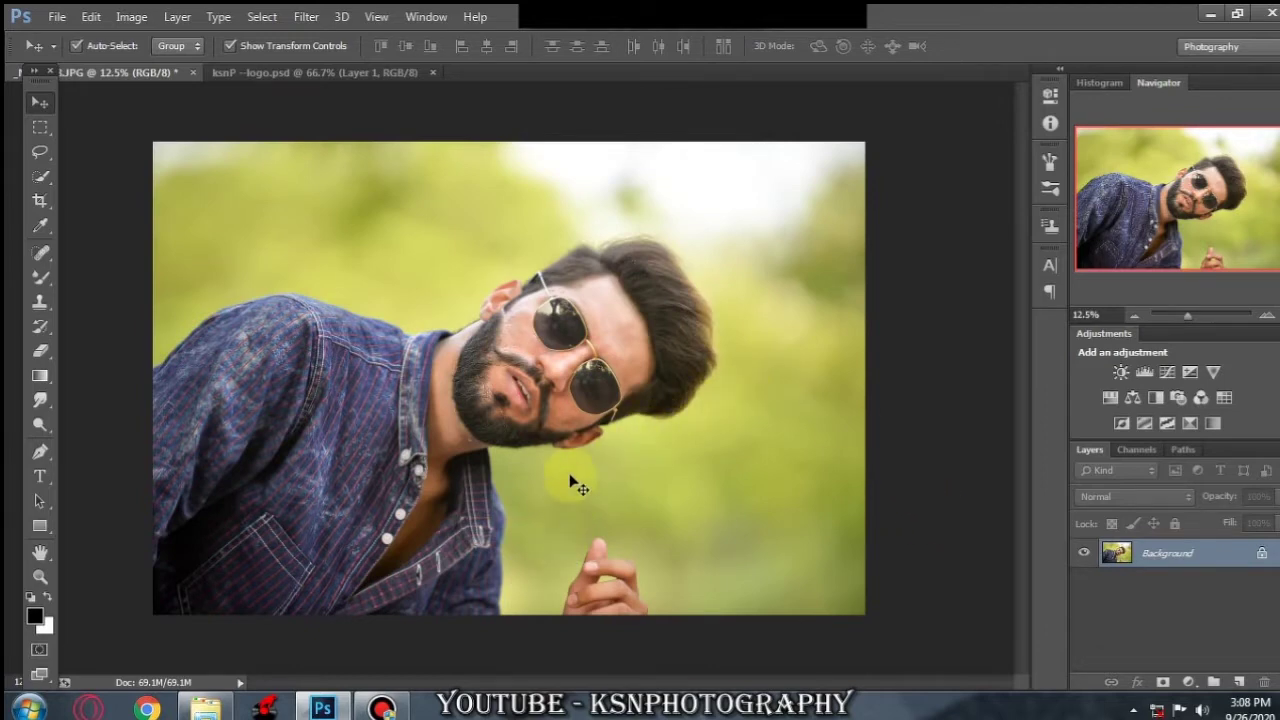
pyautogui.click(545, 385)
pyautogui.click(550, 395)
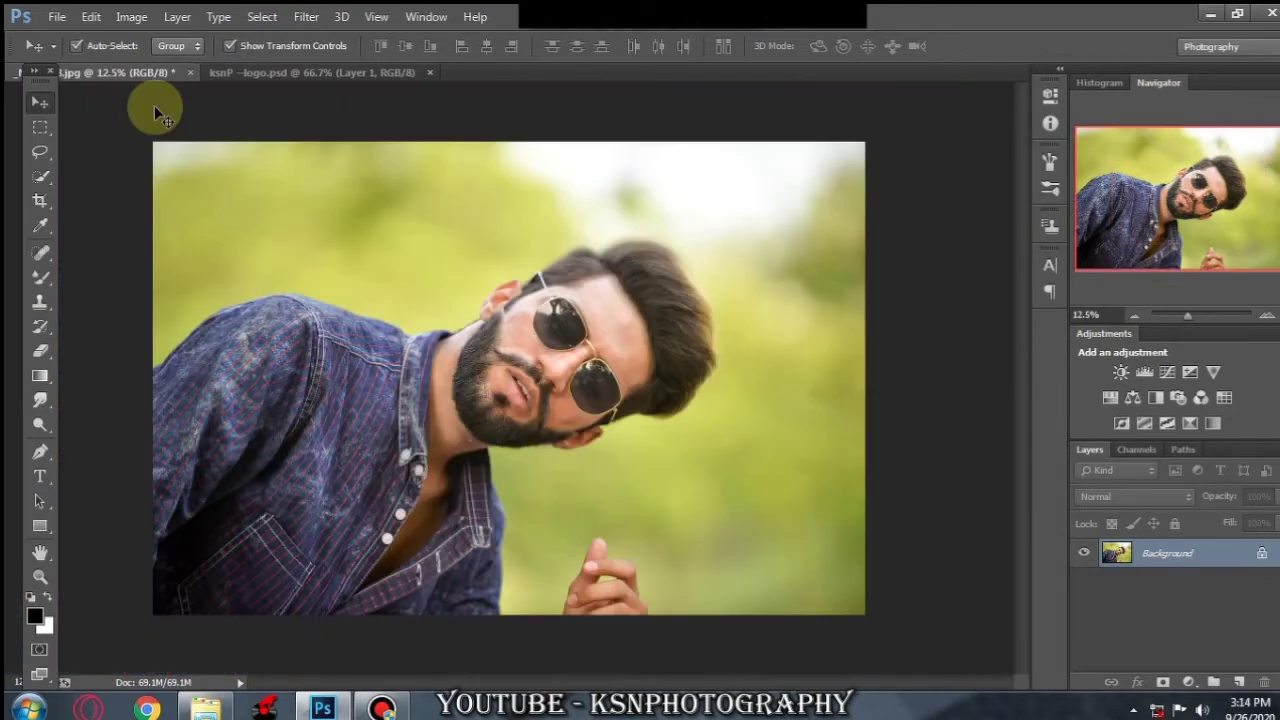
# Step: Zoom to 33.3% with the face centred in view
pyautogui.click(584, 340)
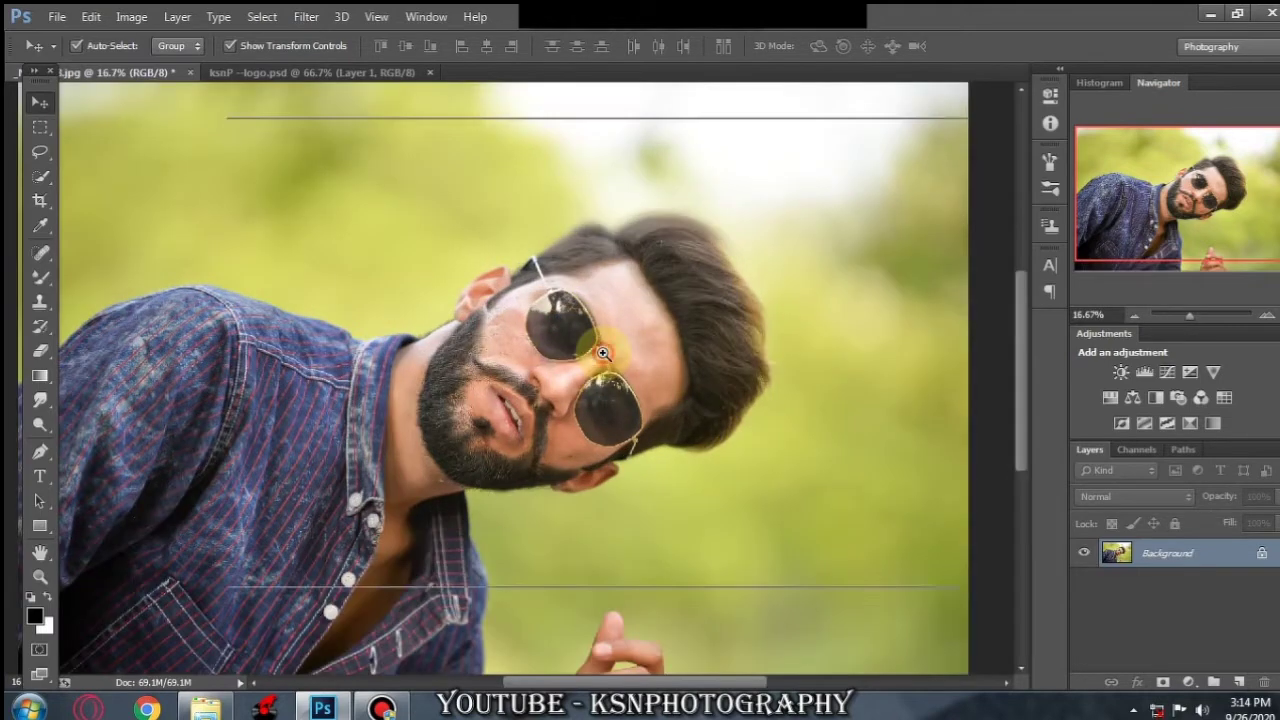
pyautogui.click(590, 340)
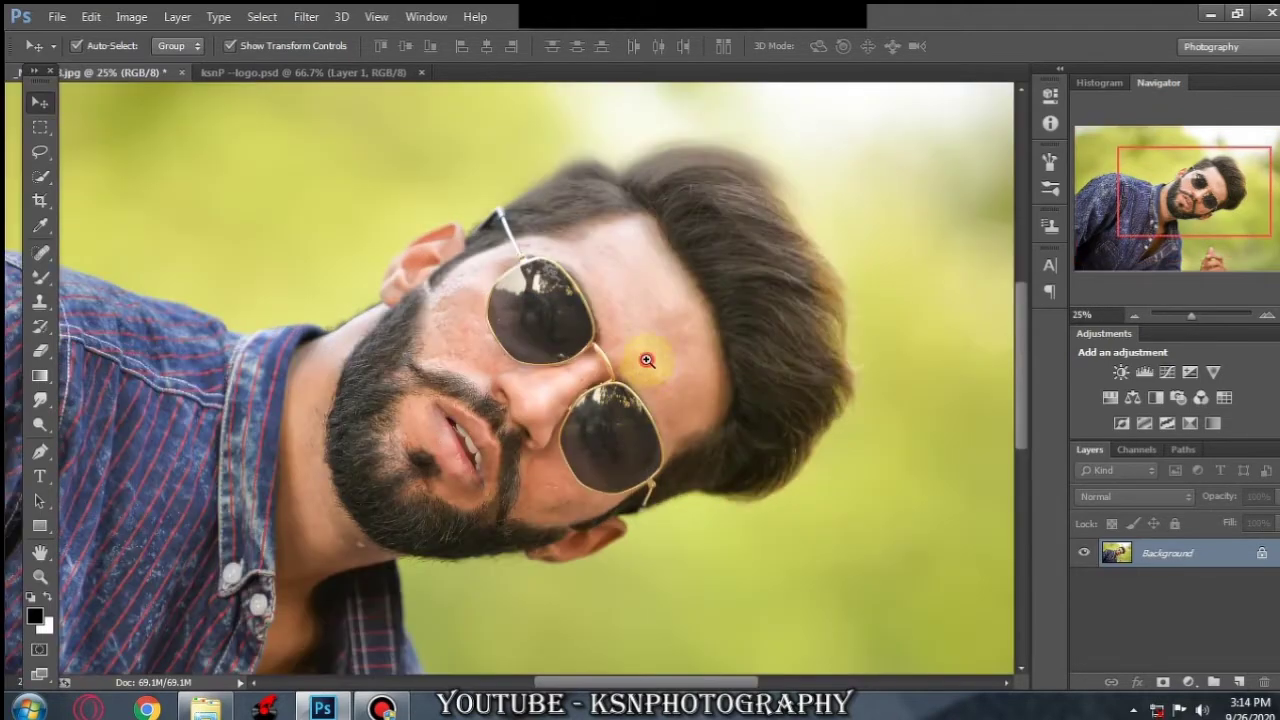
pyautogui.click(622, 344)
pyautogui.moveTo(622, 344); pyautogui.dragTo(631, 337)
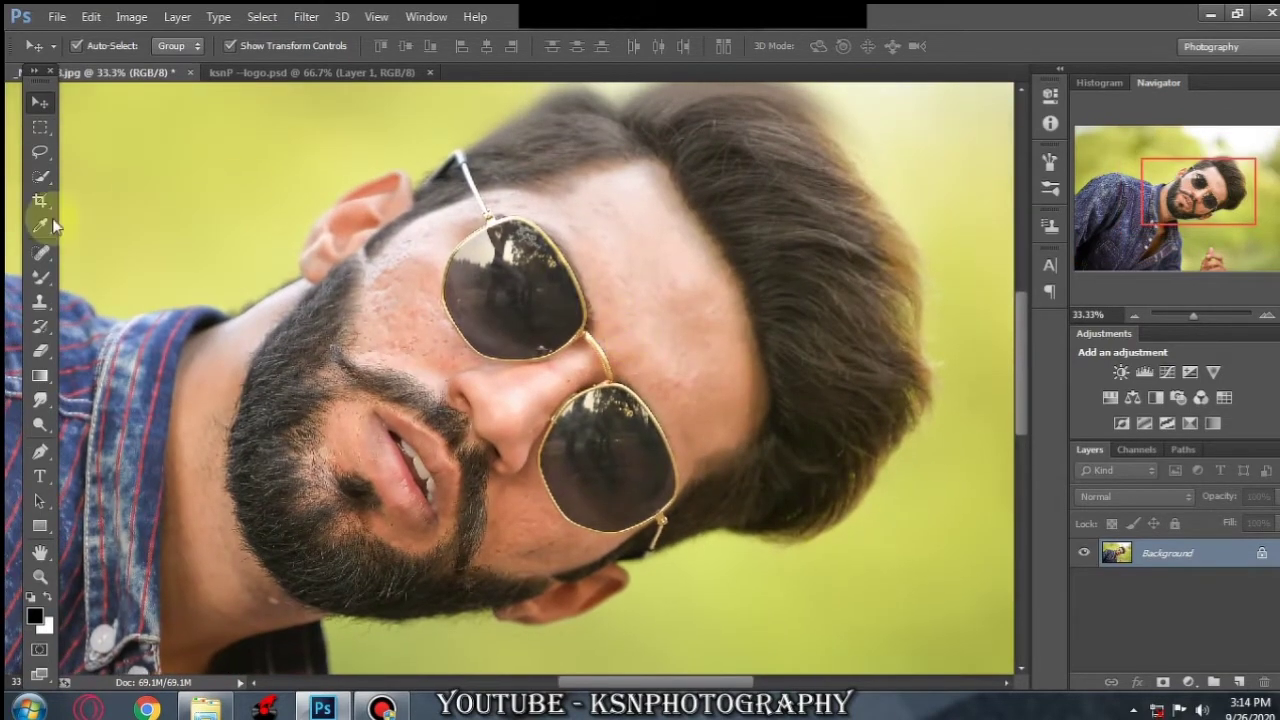
# Step: With an enlarged Spot Healing Brush, heal the blemishes on the forehead
pyautogui.click(41, 252)
pyautogui.rightClick(50, 249)
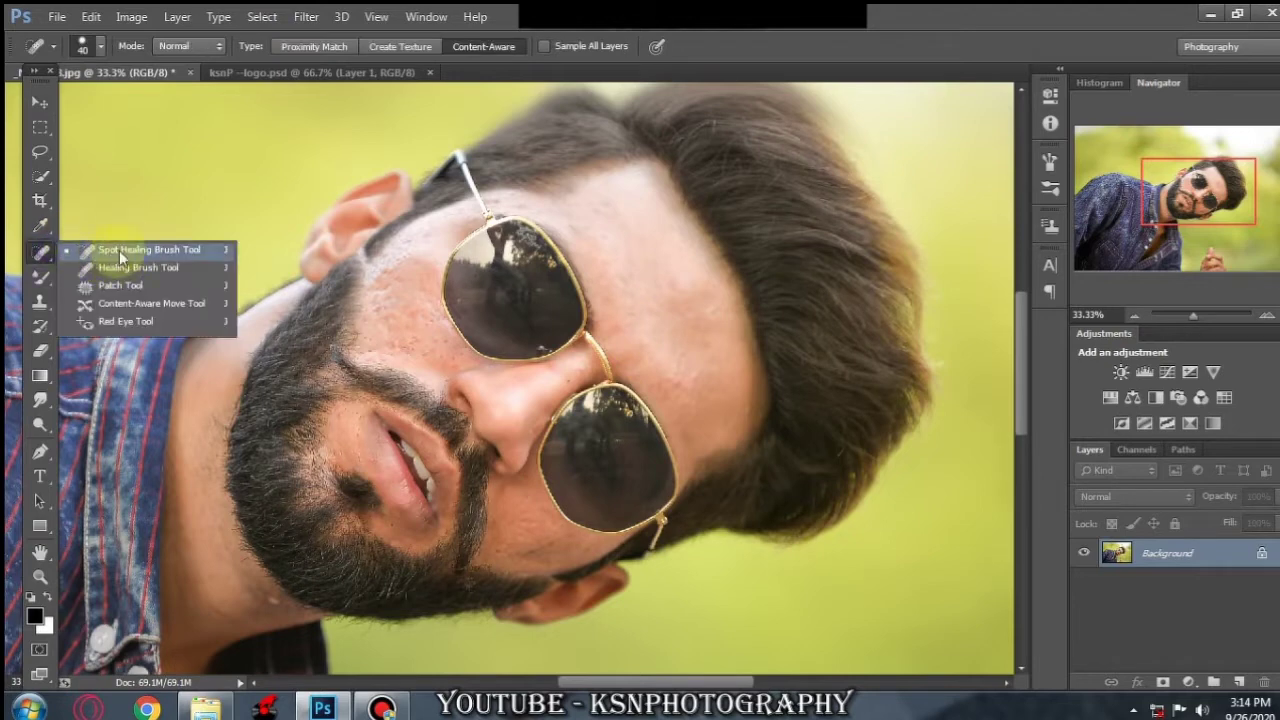
pyautogui.click(120, 252)
pyautogui.scroll(1, 117, 251)
pyautogui.press(']')
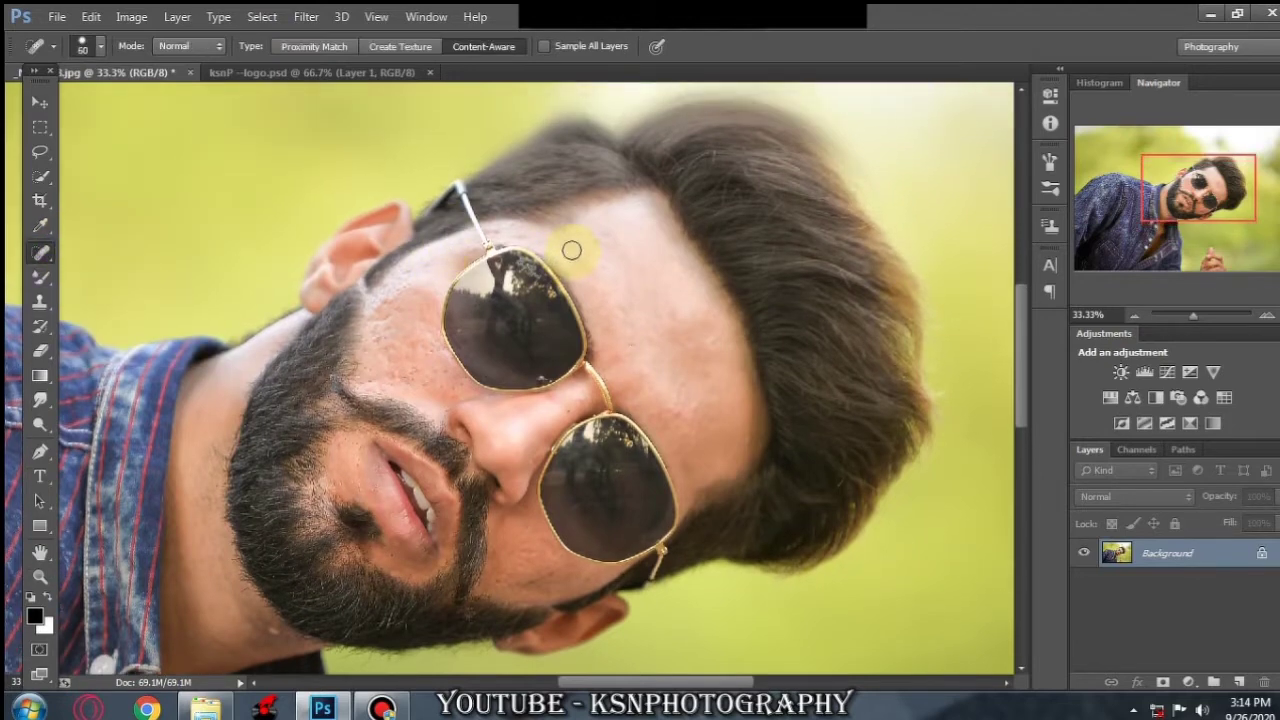
pyautogui.click(609, 249)
pyautogui.press(']')
pyautogui.press(']')
pyautogui.press(']')
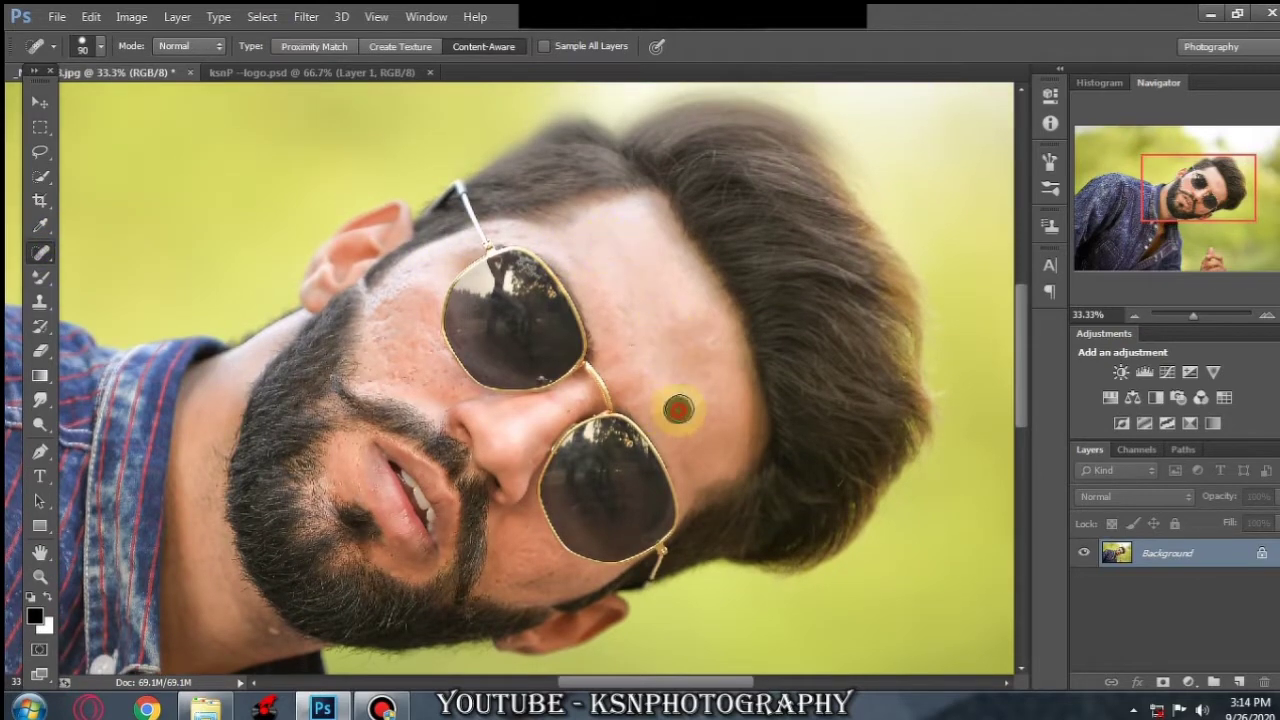
pyautogui.click(678, 409)
pyautogui.click(706, 340)
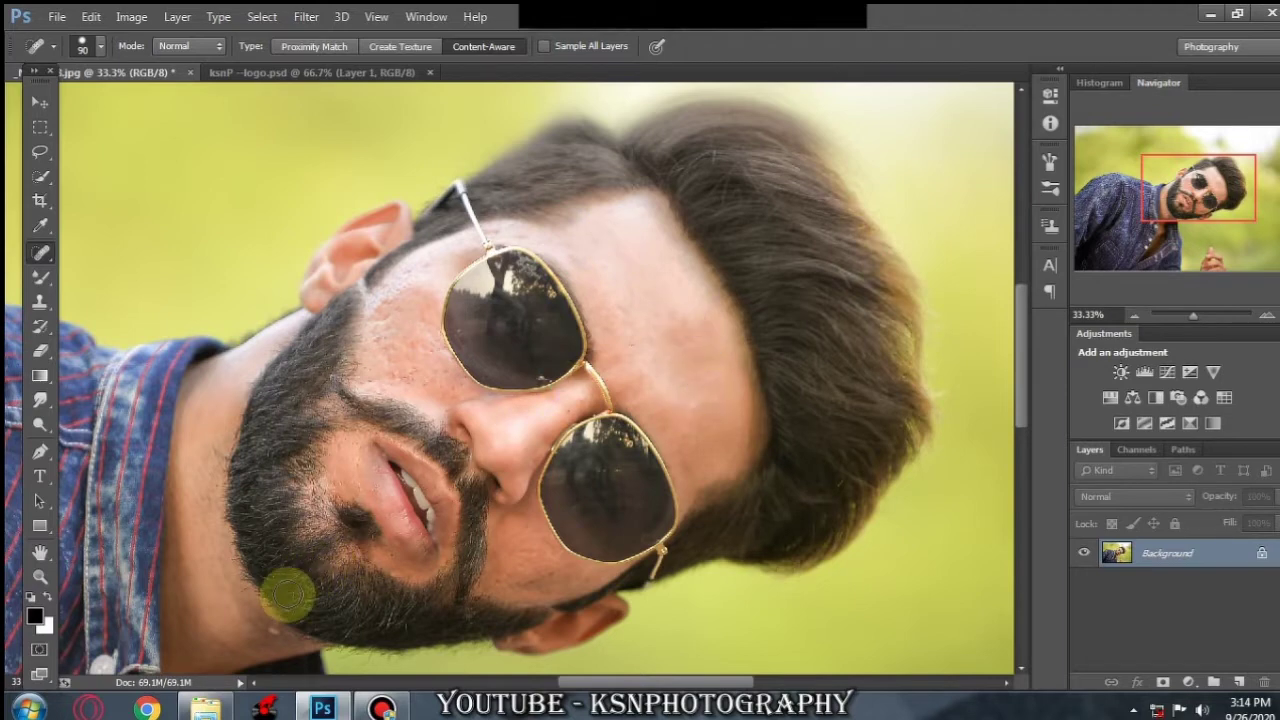
# Step: Heal the spots on the cheek, near the sunglasses and on the beard
pyautogui.click(386, 326)
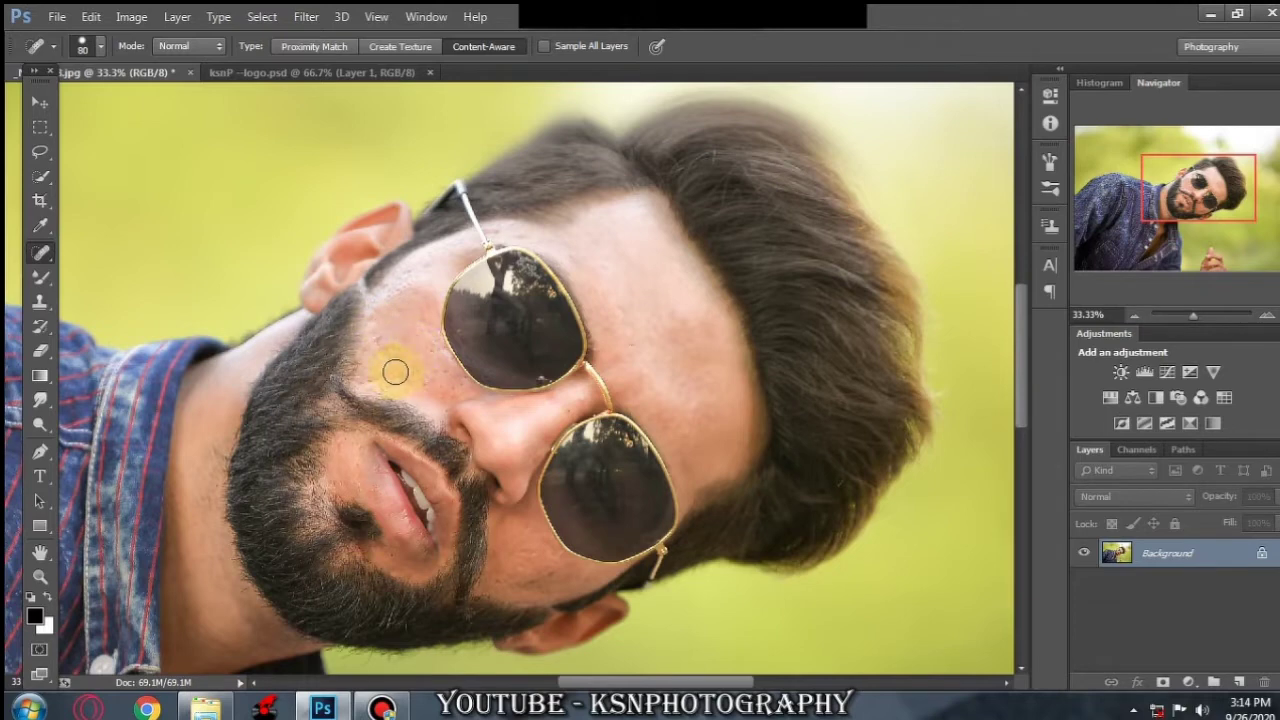
pyautogui.click(380, 343)
pyautogui.click(425, 268)
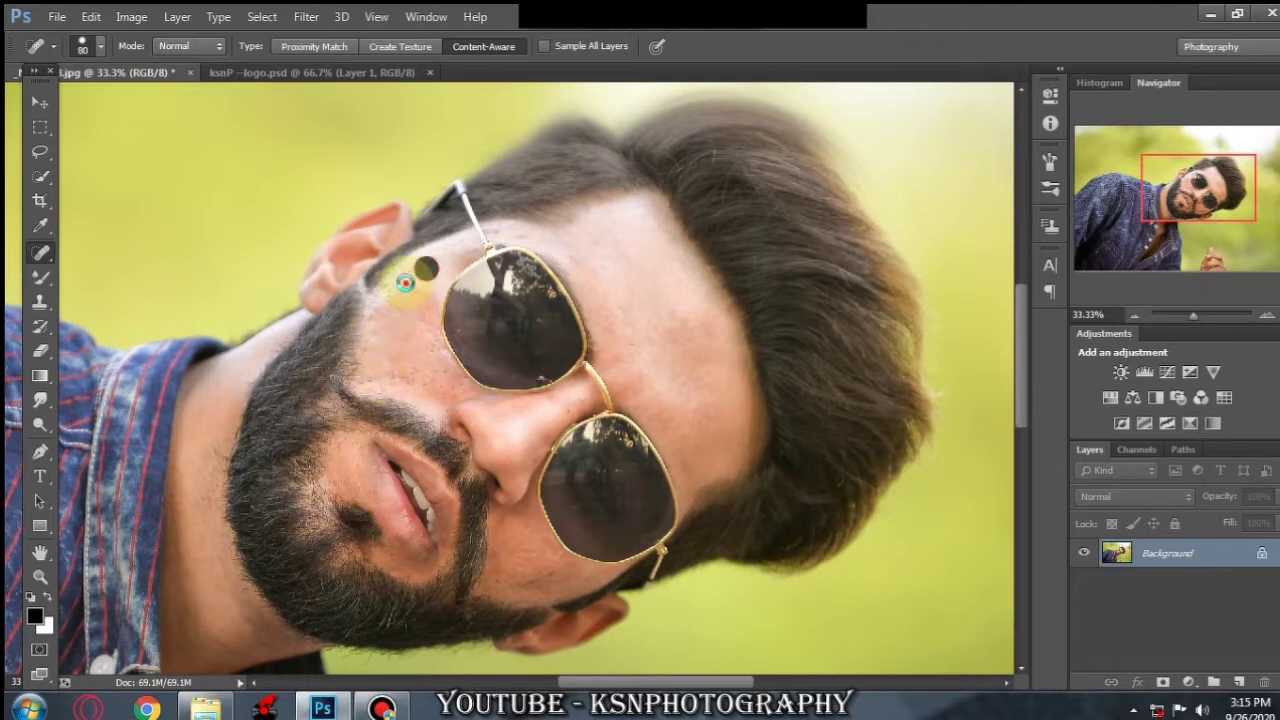
pyautogui.scroll(-1, 430, 350)
pyautogui.scroll(-2, 466, 423)
pyautogui.click(505, 505)
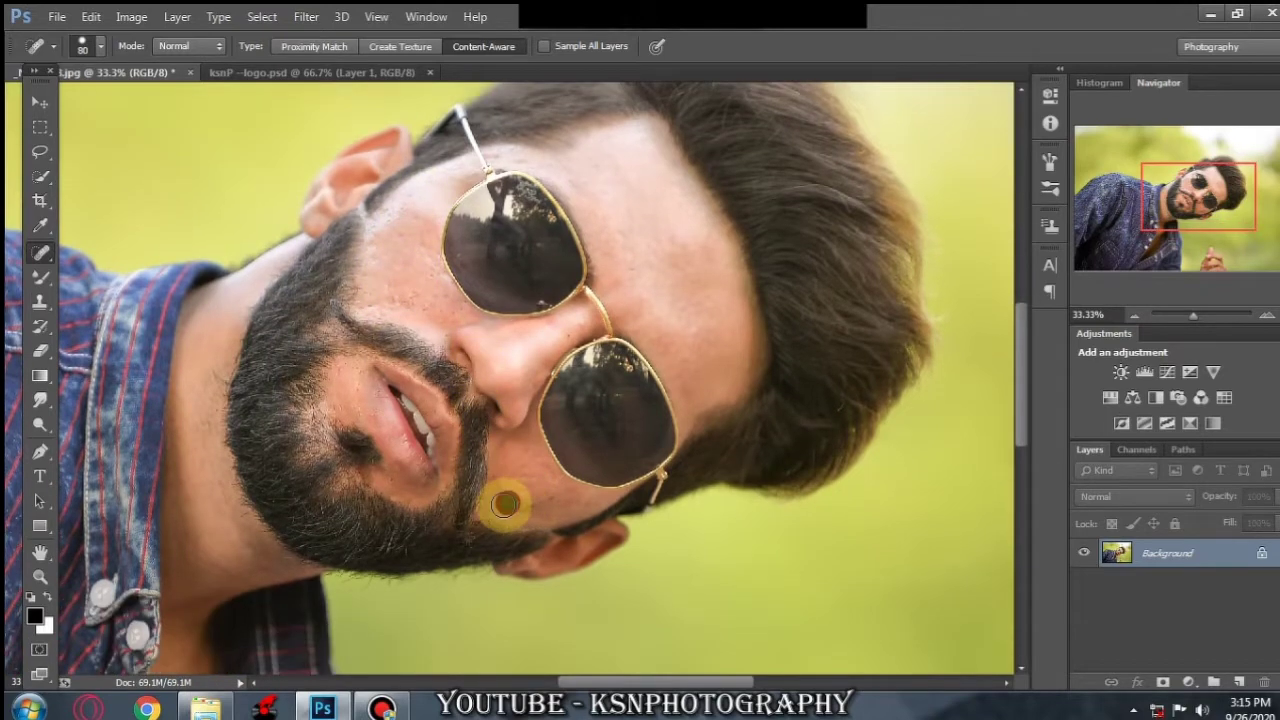
pyautogui.click(519, 506)
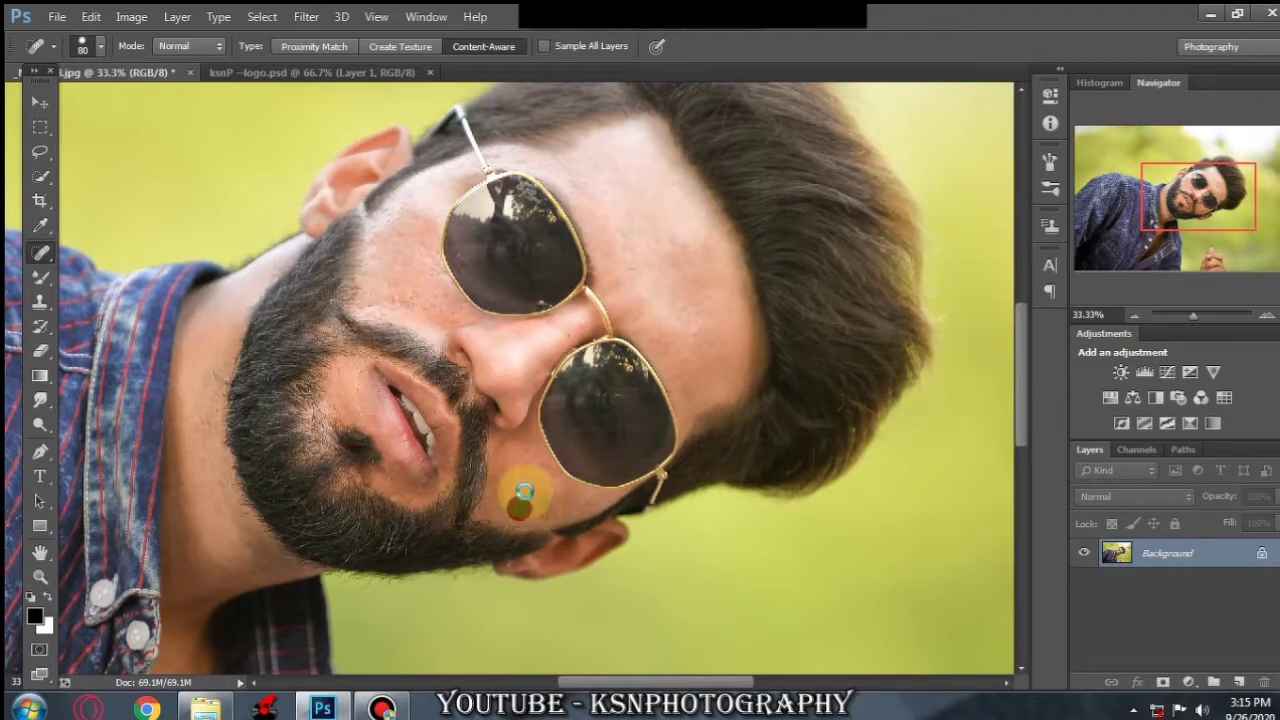
pyautogui.scroll(3, 567, 486)
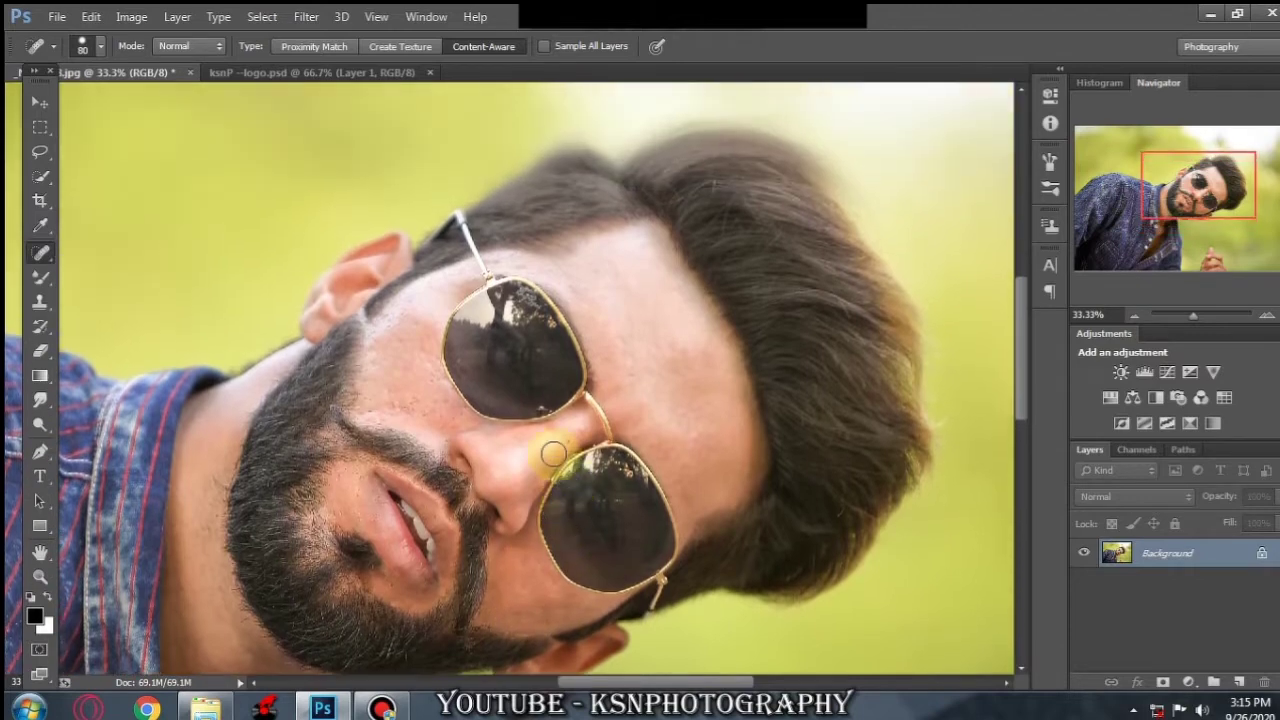
pyautogui.click(40, 277)
pyautogui.rightClick(44, 279)
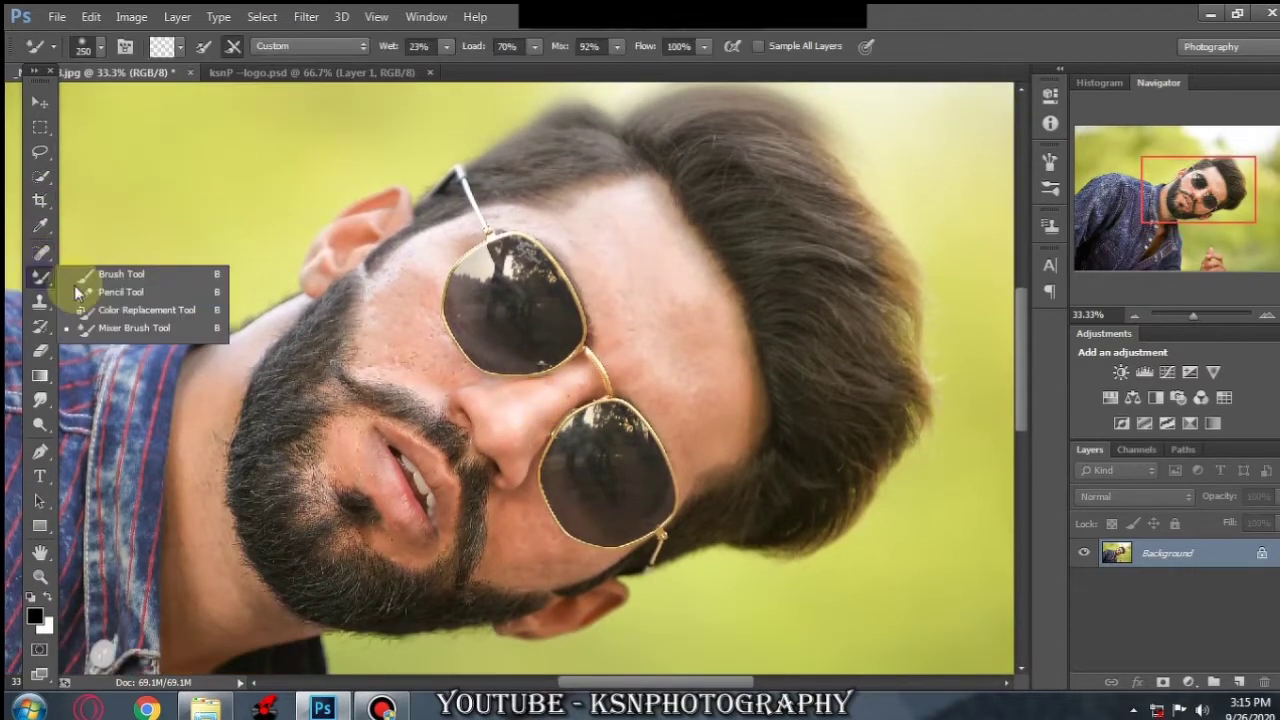
# Step: Select the Mixer Brush, check its Wet, Load, Mix and Flow settings, and frame the forehead
pyautogui.click(117, 336)
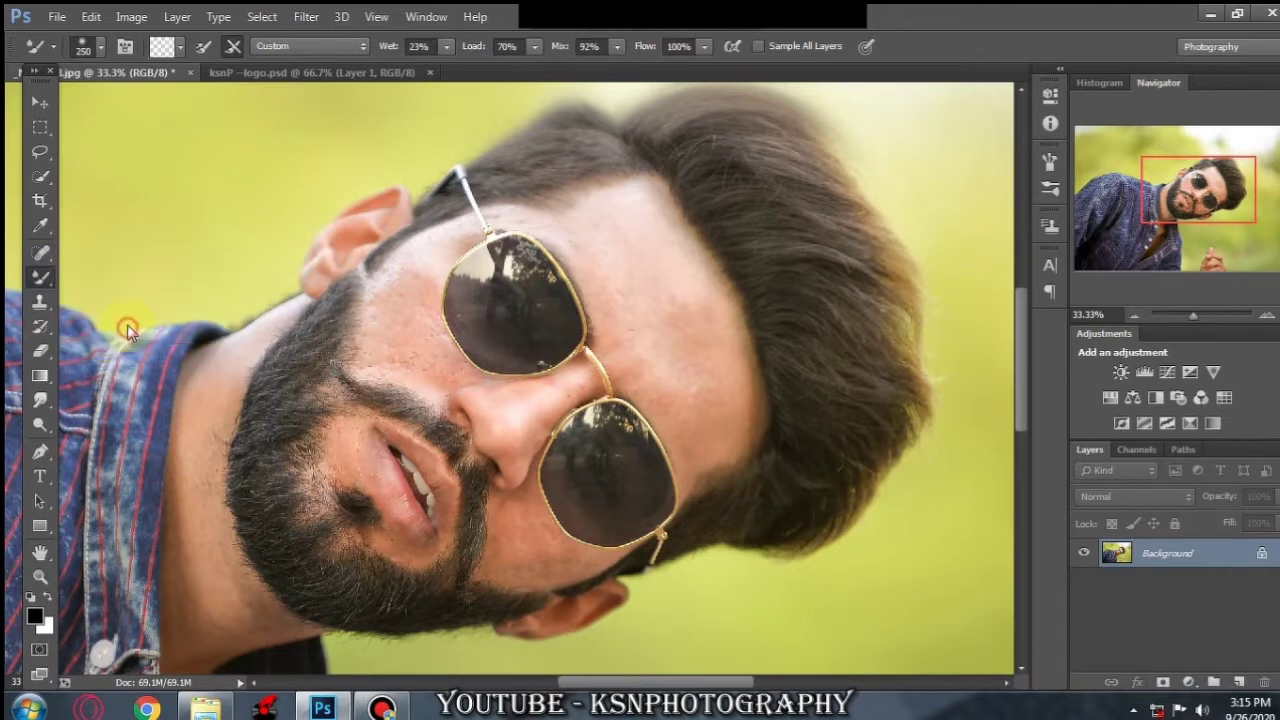
pyautogui.click(474, 46)
pyautogui.click(560, 46)
pyautogui.click(645, 46)
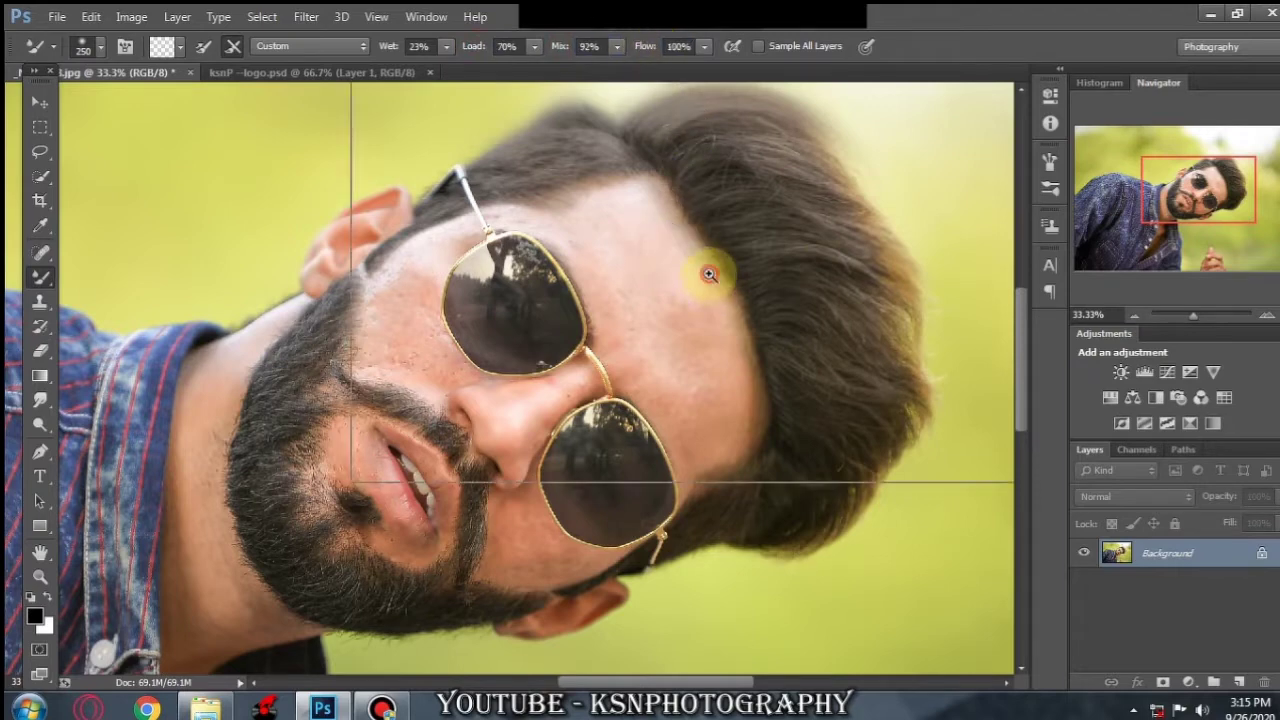
pyautogui.scroll(1, 708, 282)
pyautogui.moveTo(634, 297); pyautogui.dragTo(583, 296)
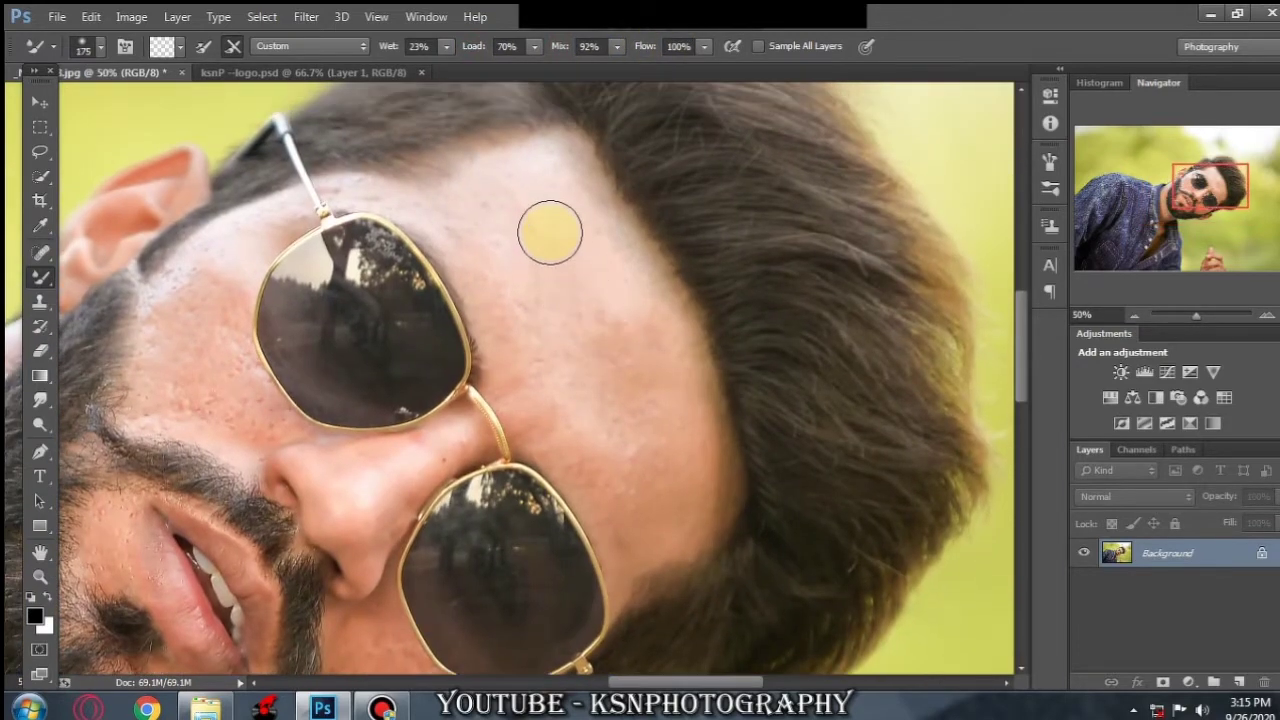
pyautogui.press('[')
pyautogui.press('[')
pyautogui.scroll(1, 553, 200)
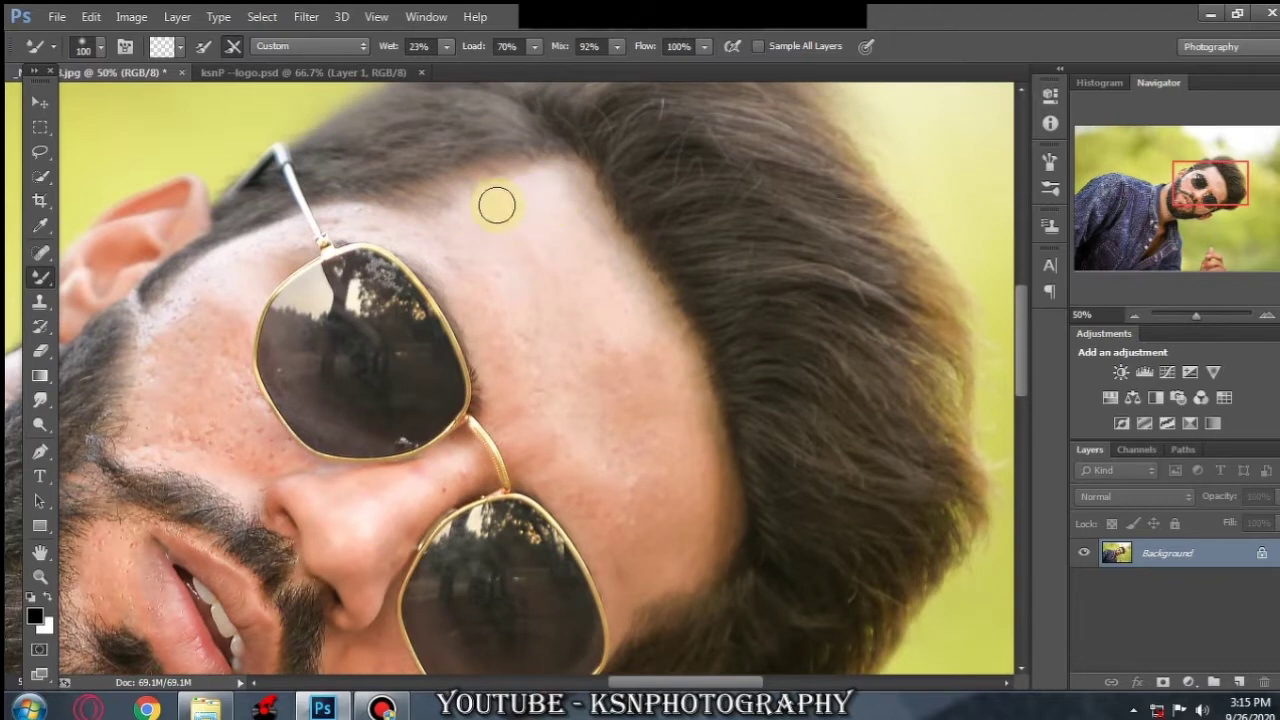
# Step: Smooth the forehead and skin beside the left lens, then lower Wet to 19%
pyautogui.moveTo(602, 253)
pyautogui.mouseDown()
pyautogui.moveTo(629, 266)
pyautogui.moveTo(643, 305)
pyautogui.mouseUp()
pyautogui.moveTo(494, 248)
pyautogui.mouseDown()
pyautogui.moveTo(513, 216)
pyautogui.moveTo(509, 357)
pyautogui.moveTo(443, 262)
pyautogui.mouseUp()
pyautogui.press('[')
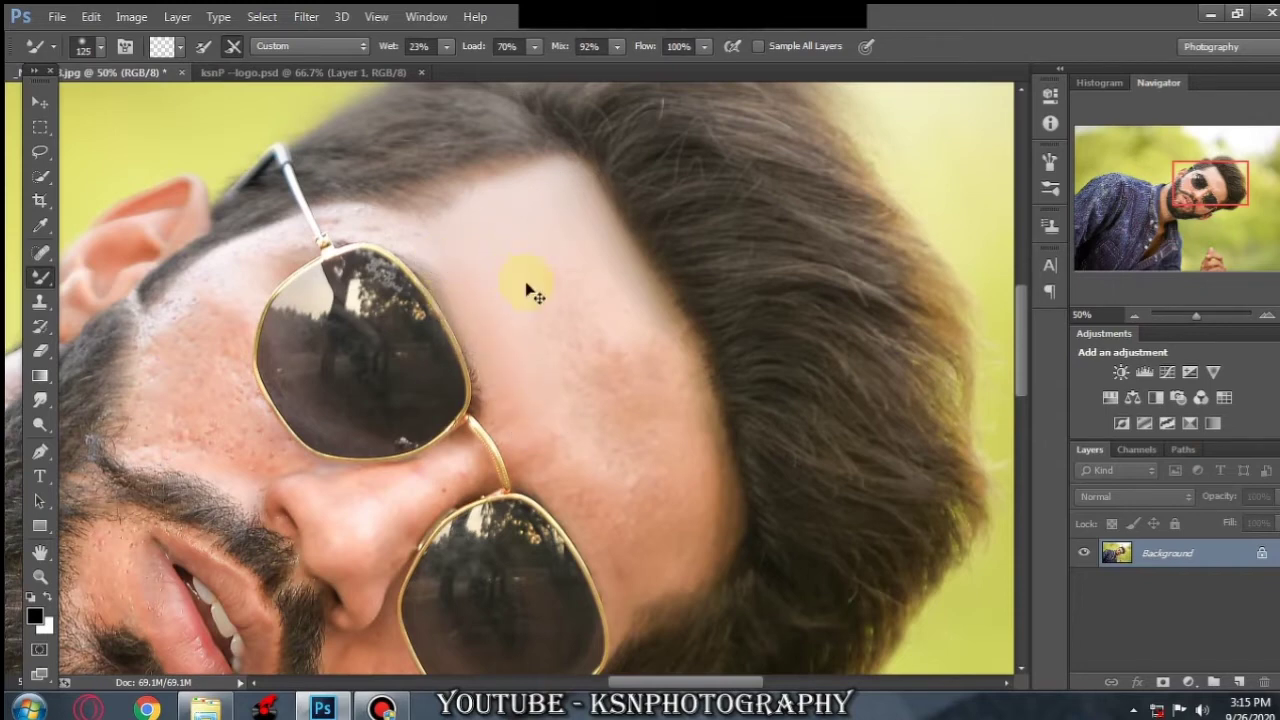
pyautogui.moveTo(527, 290); pyautogui.dragTo(526, 284)
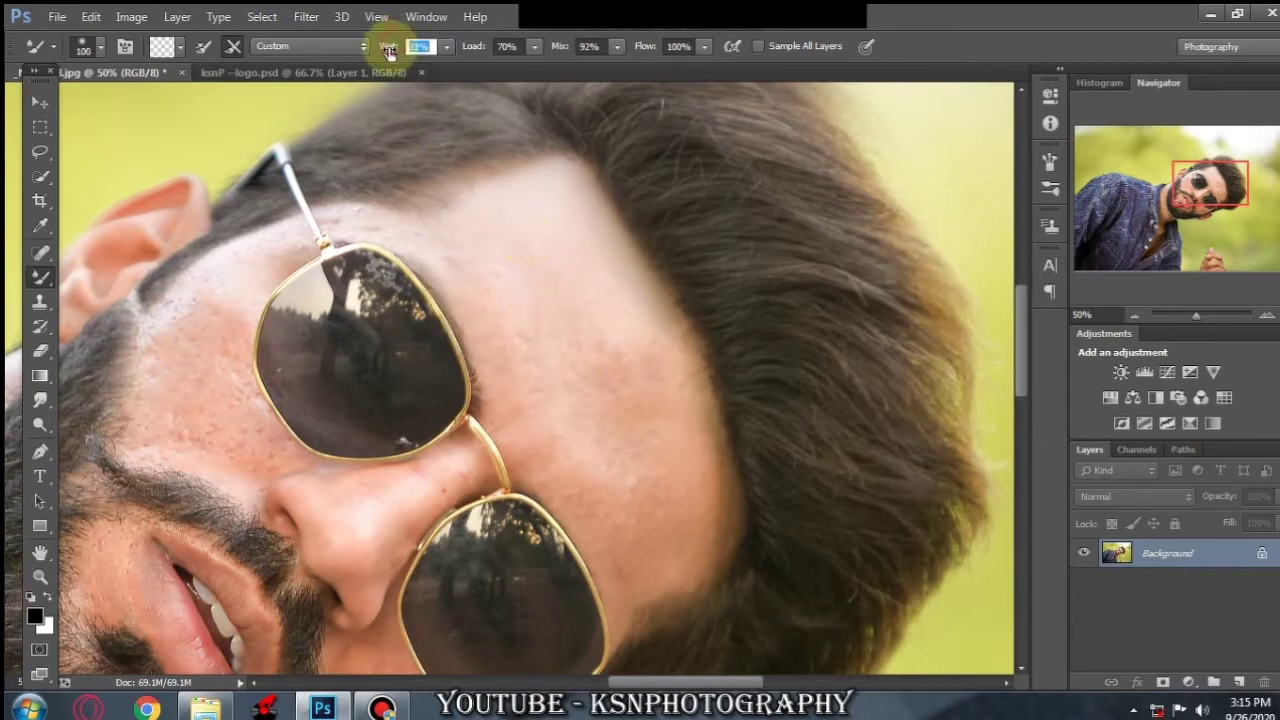
pyautogui.moveTo(389, 50); pyautogui.dragTo(394, 51)
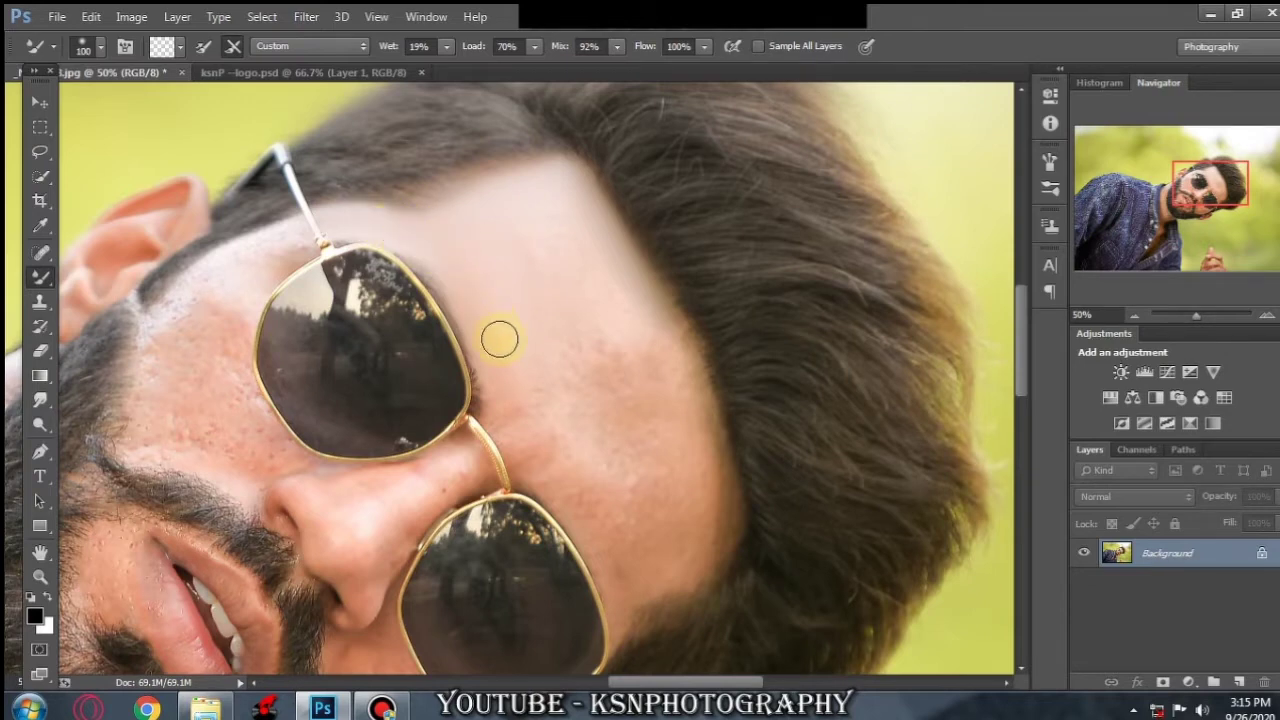
# Step: Smooth the skin on the cheek and near the nose bridge with a resized Mixer Brush
pyautogui.scroll(-1, 519, 265)
pyautogui.press(']')
pyautogui.press(']')
pyautogui.press(']')
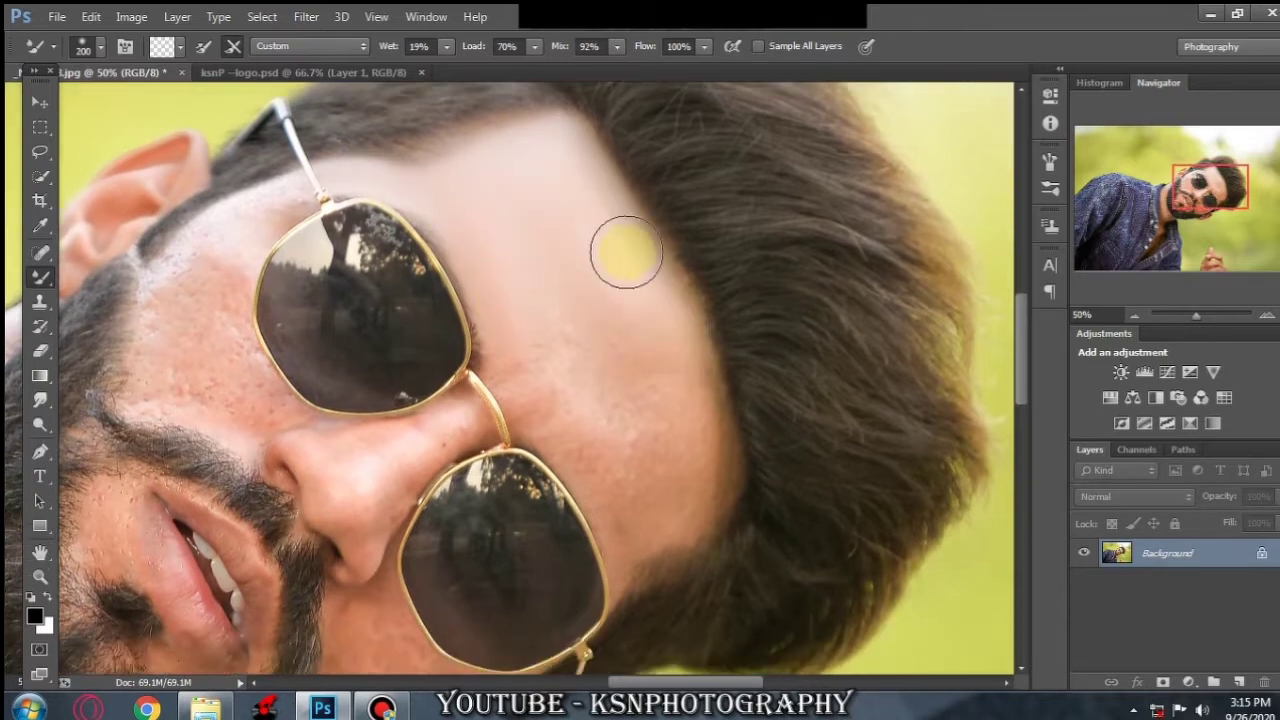
pyautogui.press('[')
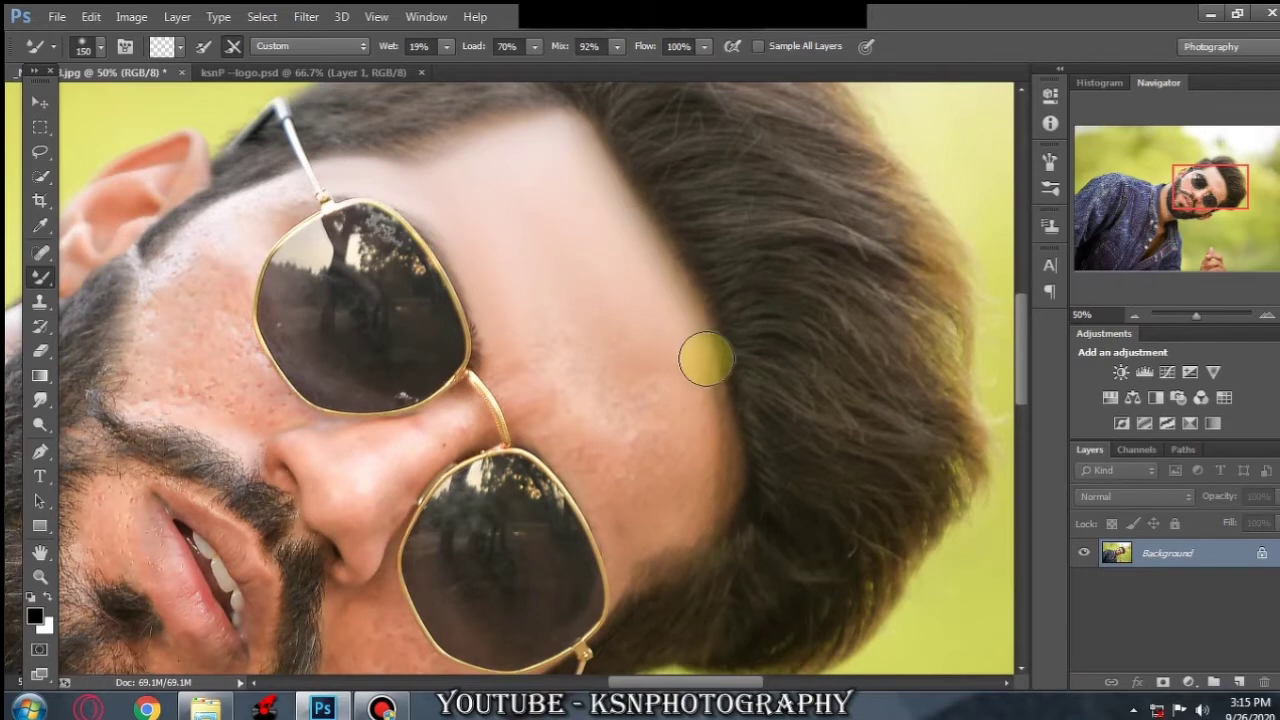
pyautogui.scroll(-2, 690, 300)
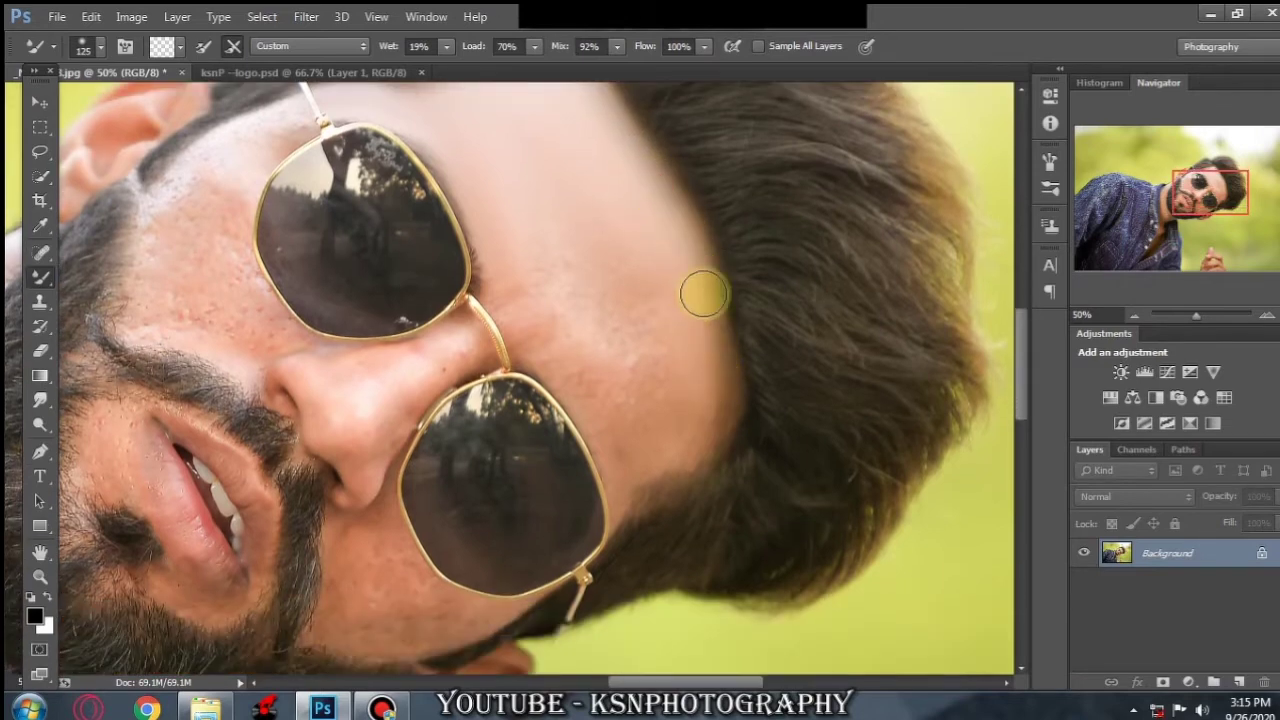
pyautogui.press(']')
pyautogui.press(']')
pyautogui.moveTo(697, 368)
pyautogui.mouseDown()
pyautogui.moveTo(654, 368)
pyautogui.moveTo(548, 196)
pyautogui.mouseUp()
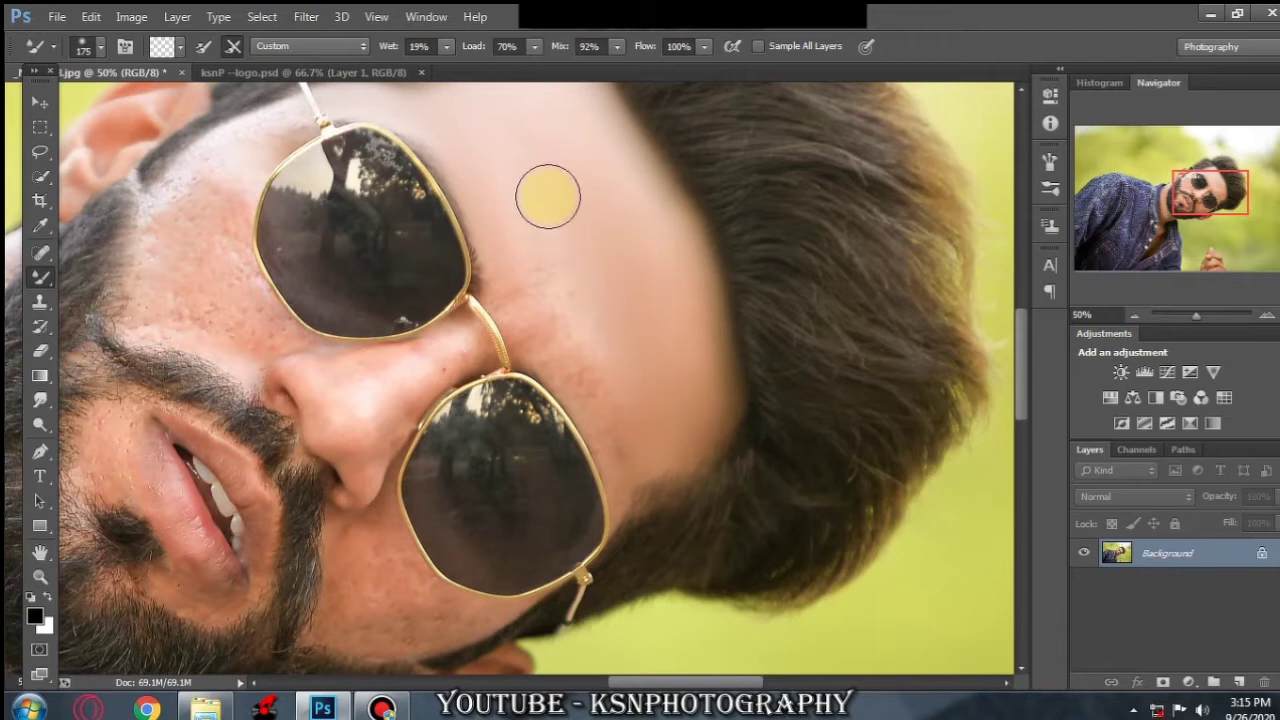
pyautogui.moveTo(550, 316)
pyautogui.mouseDown()
pyautogui.moveTo(540, 335)
pyautogui.moveTo(493, 306)
pyautogui.moveTo(520, 331)
pyautogui.moveTo(527, 364)
pyautogui.moveTo(634, 471)
pyautogui.moveTo(611, 482)
pyautogui.moveTo(617, 451)
pyautogui.moveTo(620, 523)
pyautogui.moveTo(631, 477)
pyautogui.moveTo(677, 464)
pyautogui.moveTo(710, 429)
pyautogui.moveTo(626, 306)
pyautogui.mouseUp()
# Step: Enlarge the brush to 200 and zoom out and back in to judge the face
pyautogui.scroll(3, 690, 377)
pyautogui.press(']')
pyautogui.press(']')
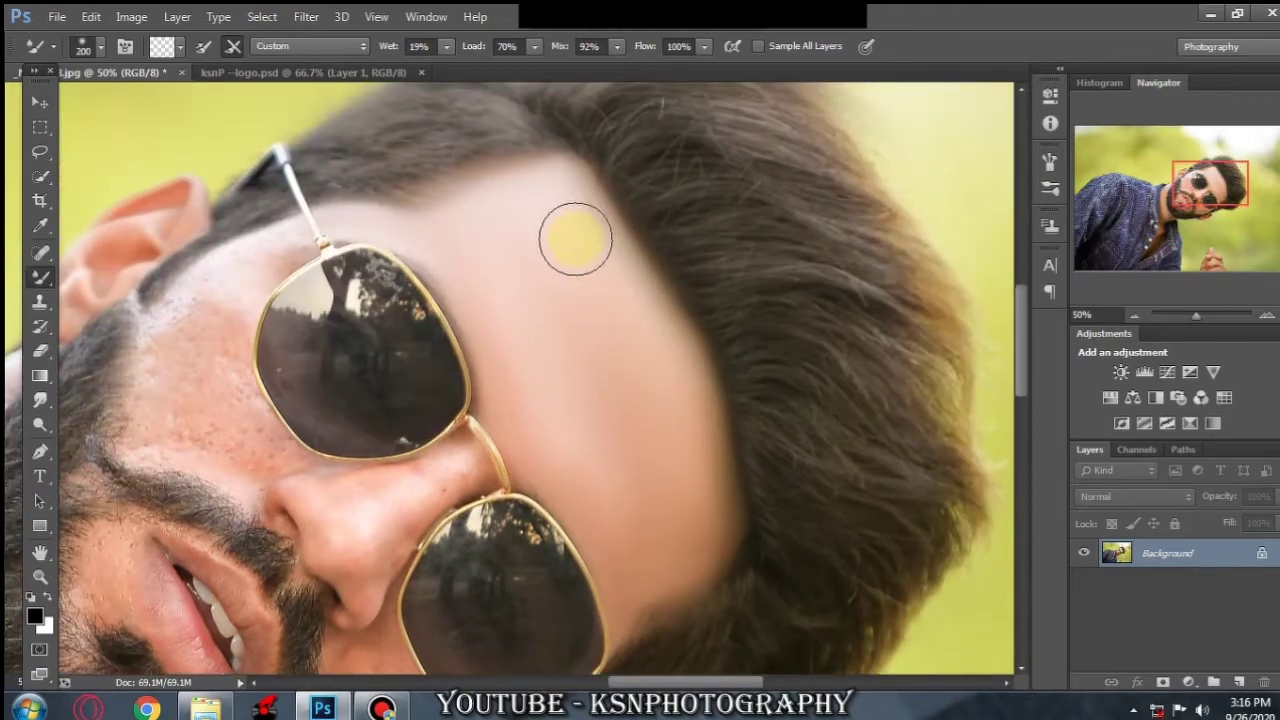
pyautogui.hotkey('ctrl', '-')
pyautogui.hotkey('ctrl', '-')
pyautogui.moveTo(531, 399); pyautogui.dragTo(600, 286)
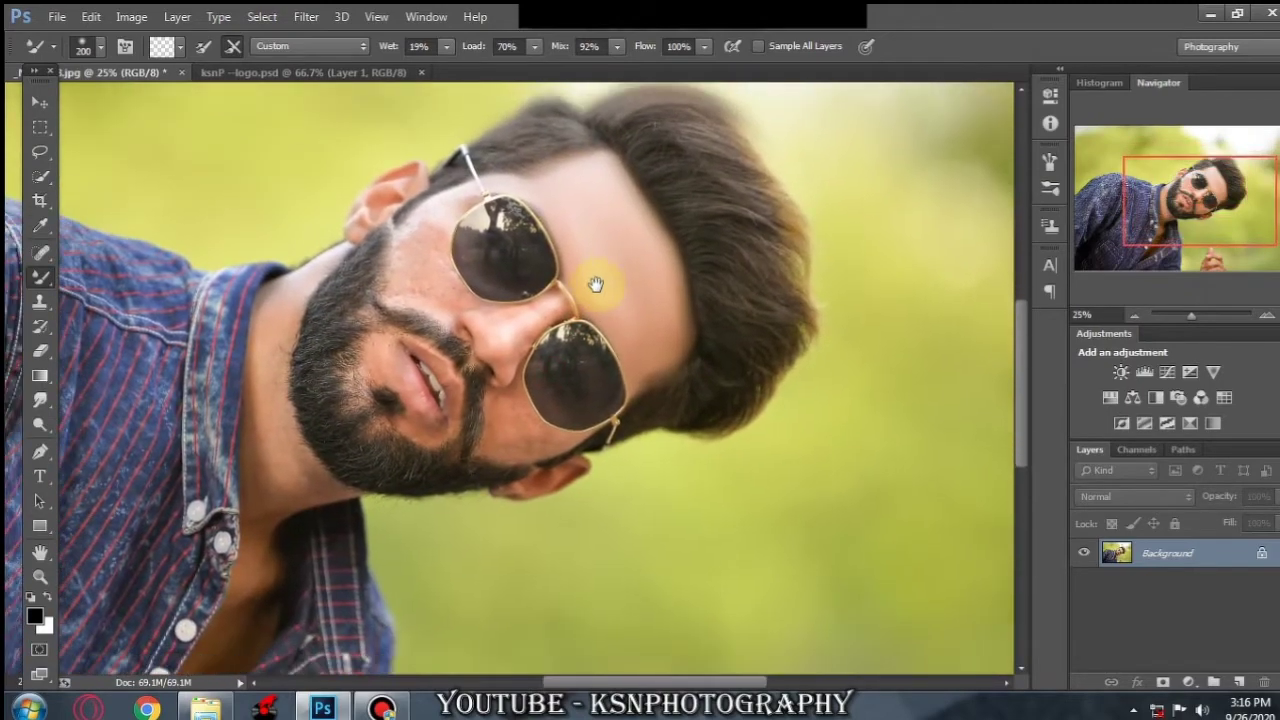
pyautogui.hotkey('ctrl', '+')
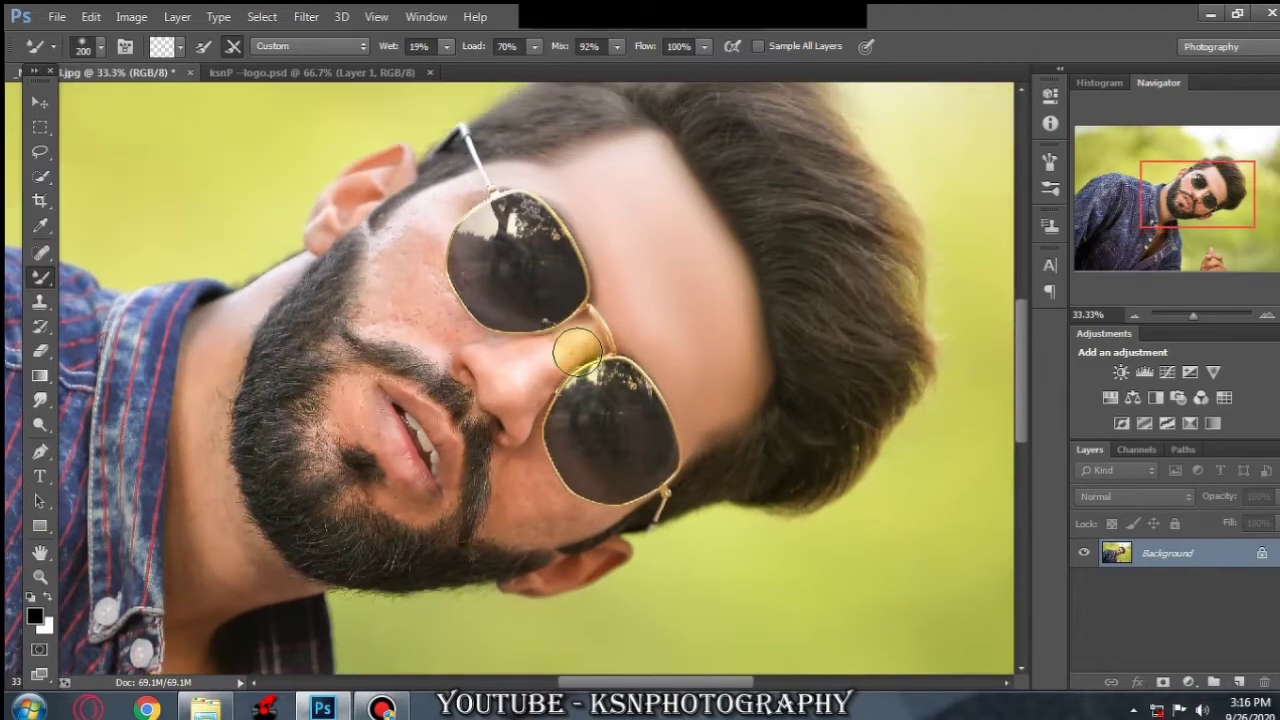
# Step: Smooth the side of the nose and the dark spot below the lens edge, brush 60–80
pyautogui.hotkey('ctrl', '+')
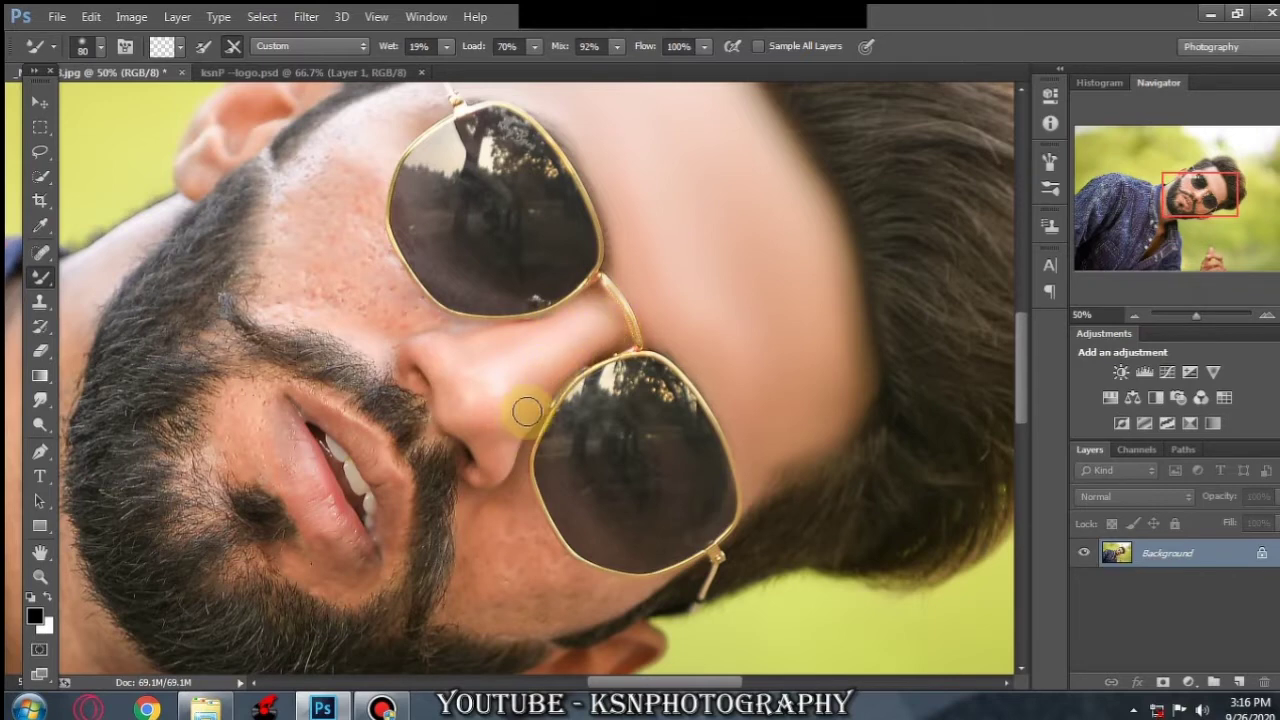
pyautogui.moveTo(527, 411); pyautogui.dragTo(502, 383)
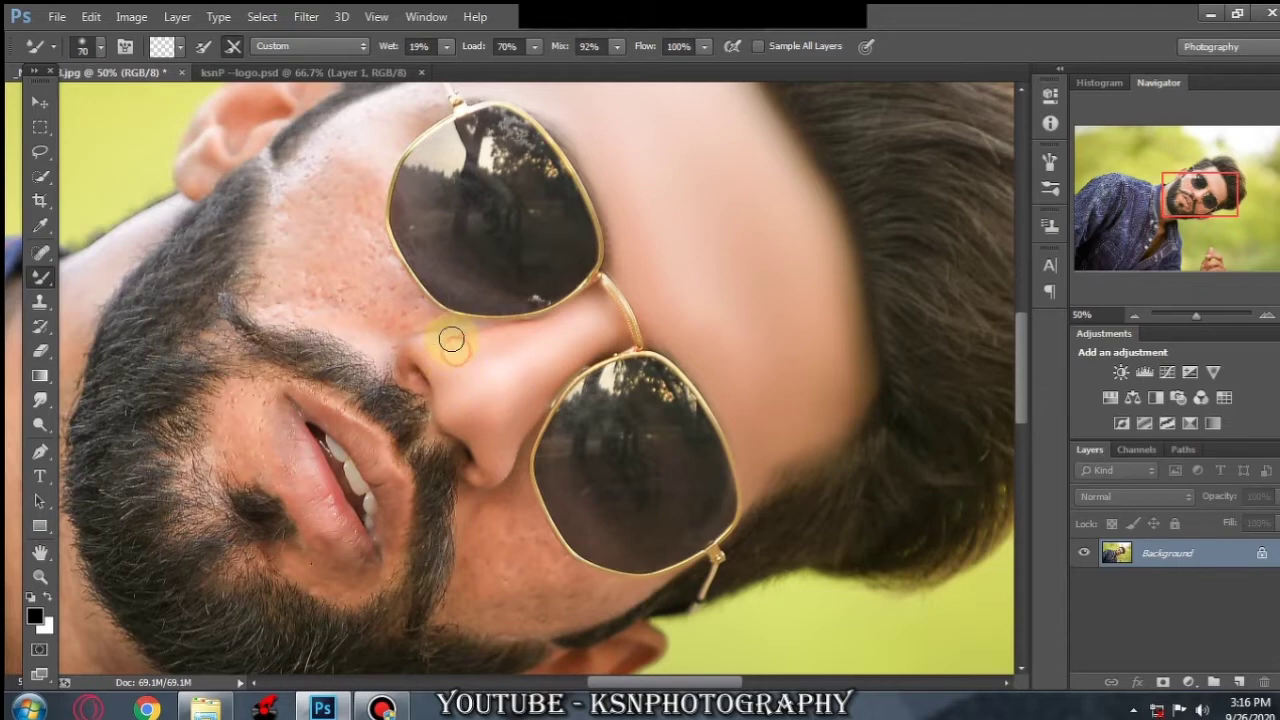
pyautogui.press('[')
pyautogui.moveTo(435, 345); pyautogui.dragTo(475, 335)
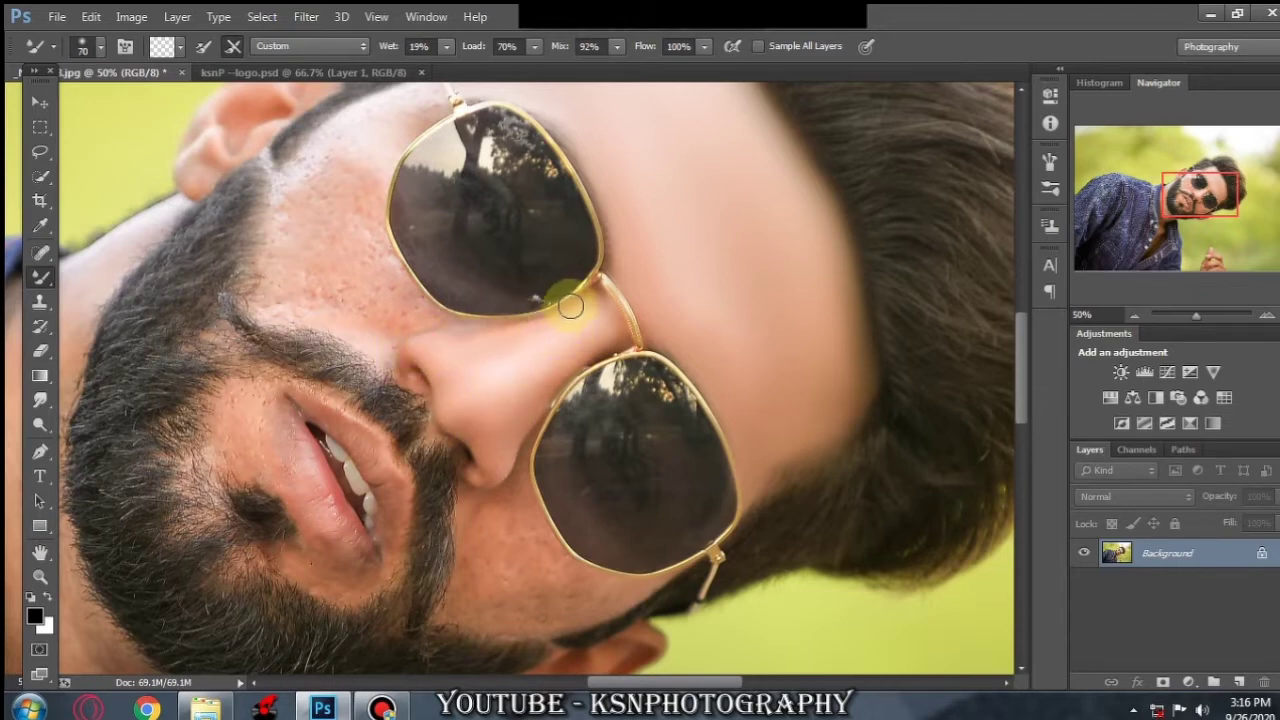
pyautogui.moveTo(570, 306); pyautogui.dragTo(597, 329)
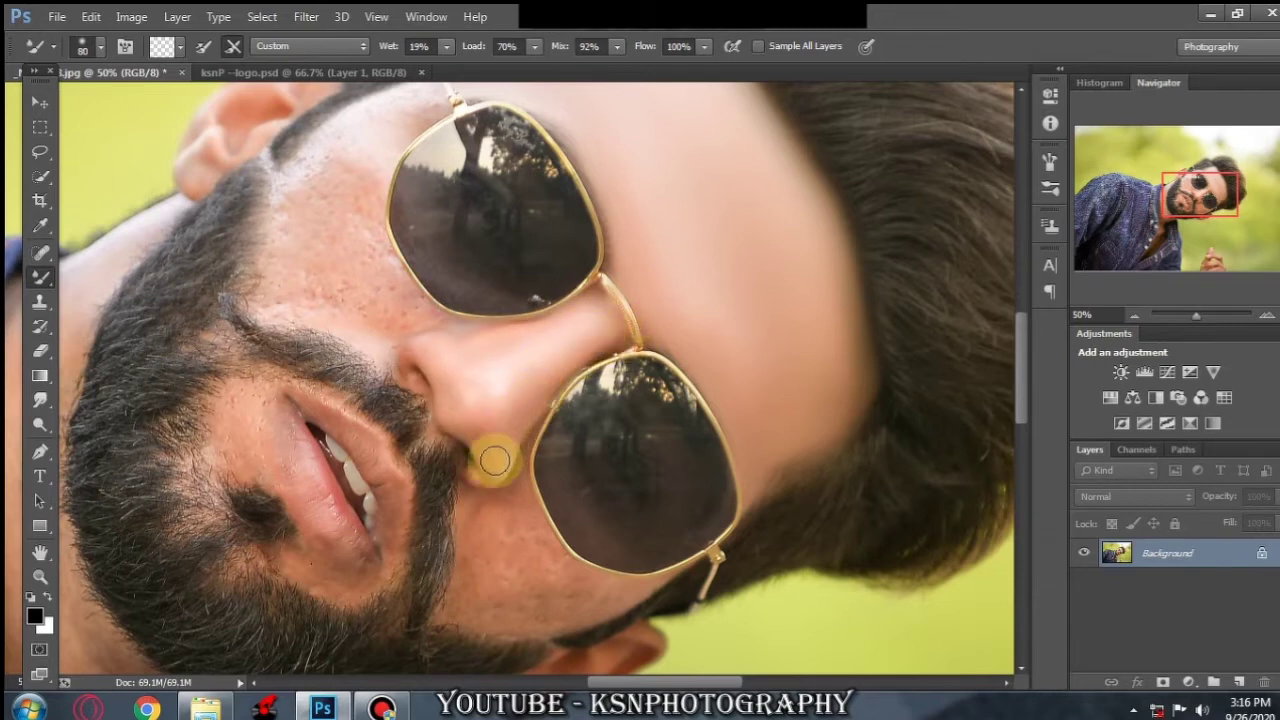
pyautogui.press(']')
pyautogui.press(']')
pyautogui.press(']')
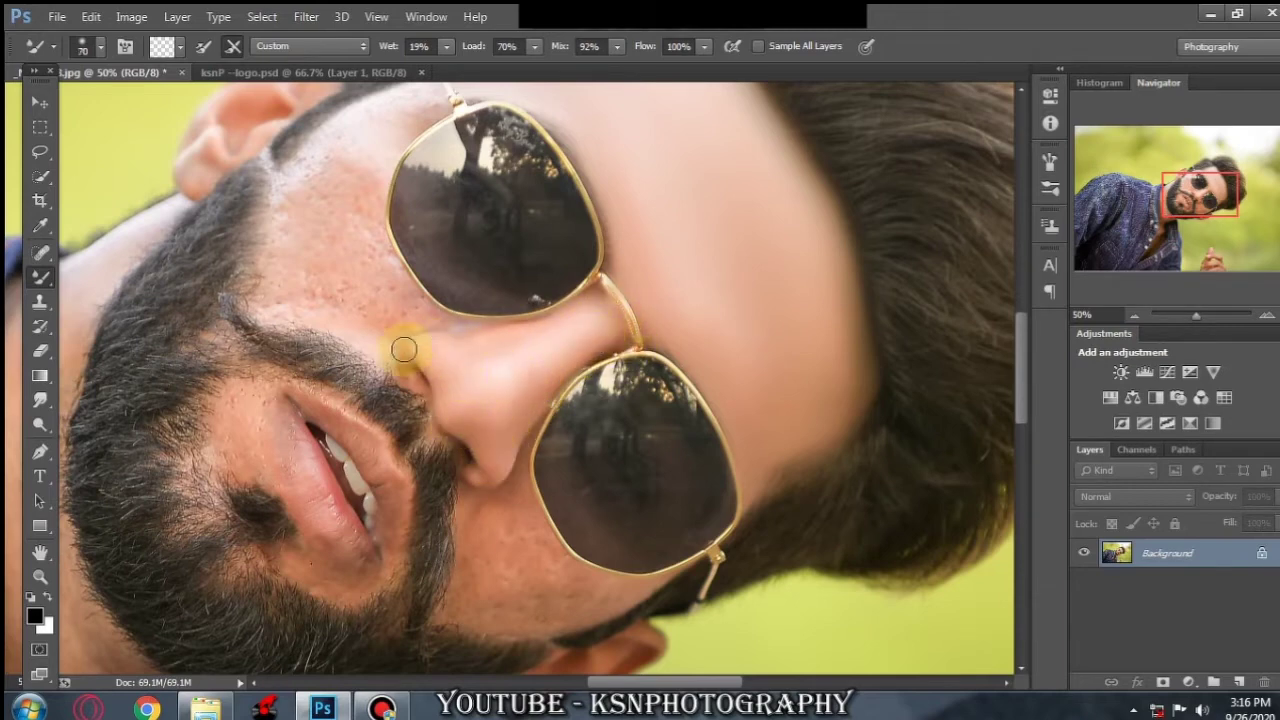
pyautogui.moveTo(404, 349); pyautogui.dragTo(555, 323)
# Step: Smooth the skin from the nose up along the glasses bridge, ending with an 80 brush
pyautogui.press('[')
pyautogui.moveTo(520, 389); pyautogui.dragTo(566, 349)
pyautogui.press('[')
pyautogui.press('[')
pyautogui.press('[')
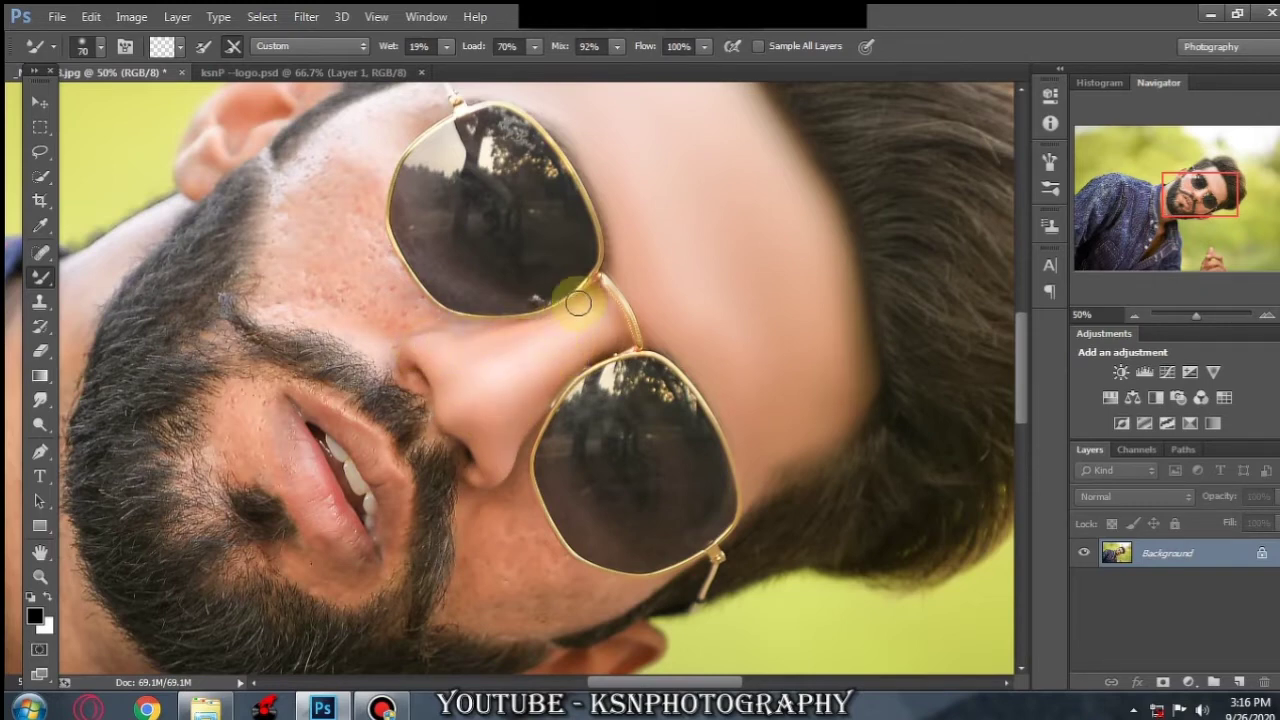
pyautogui.moveTo(577, 297)
pyautogui.mouseDown()
pyautogui.moveTo(611, 340)
pyautogui.moveTo(609, 283)
pyautogui.mouseUp()
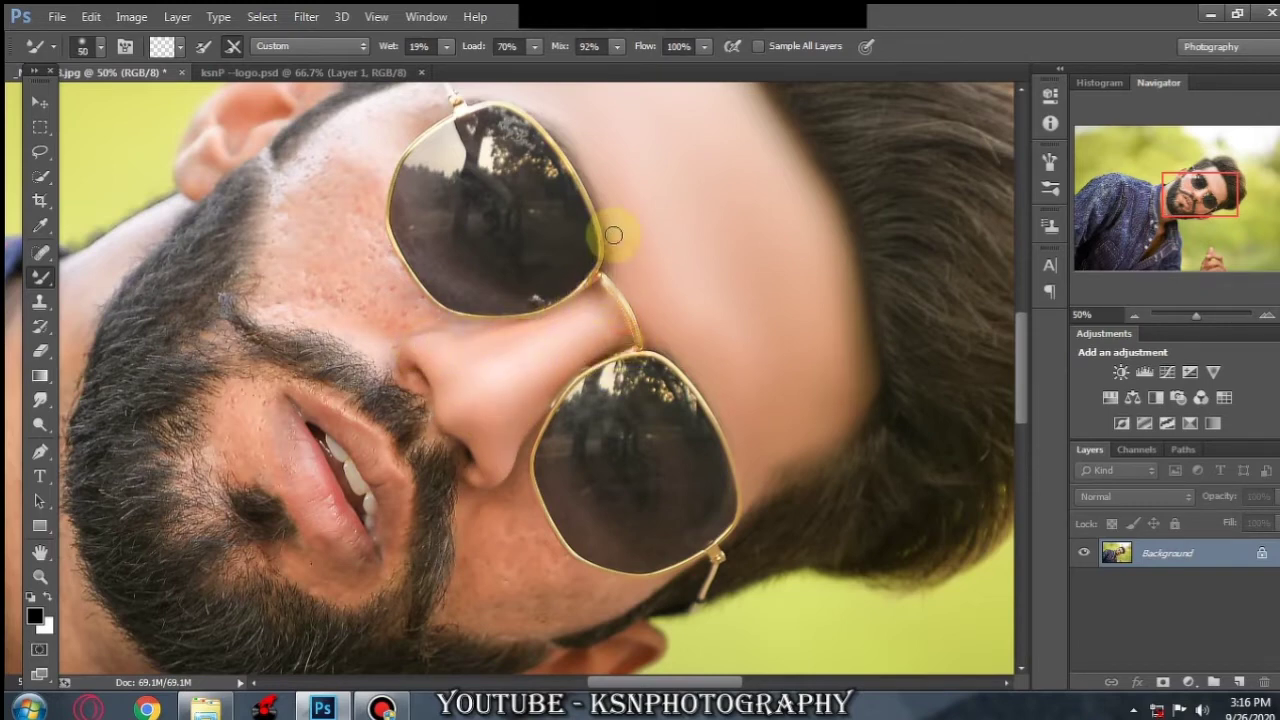
pyautogui.moveTo(613, 234); pyautogui.dragTo(649, 300)
pyautogui.press(']')
pyautogui.press(']')
pyautogui.press(']')
pyautogui.scroll(2, 420, 230)
pyautogui.scroll(1, 387, 228)
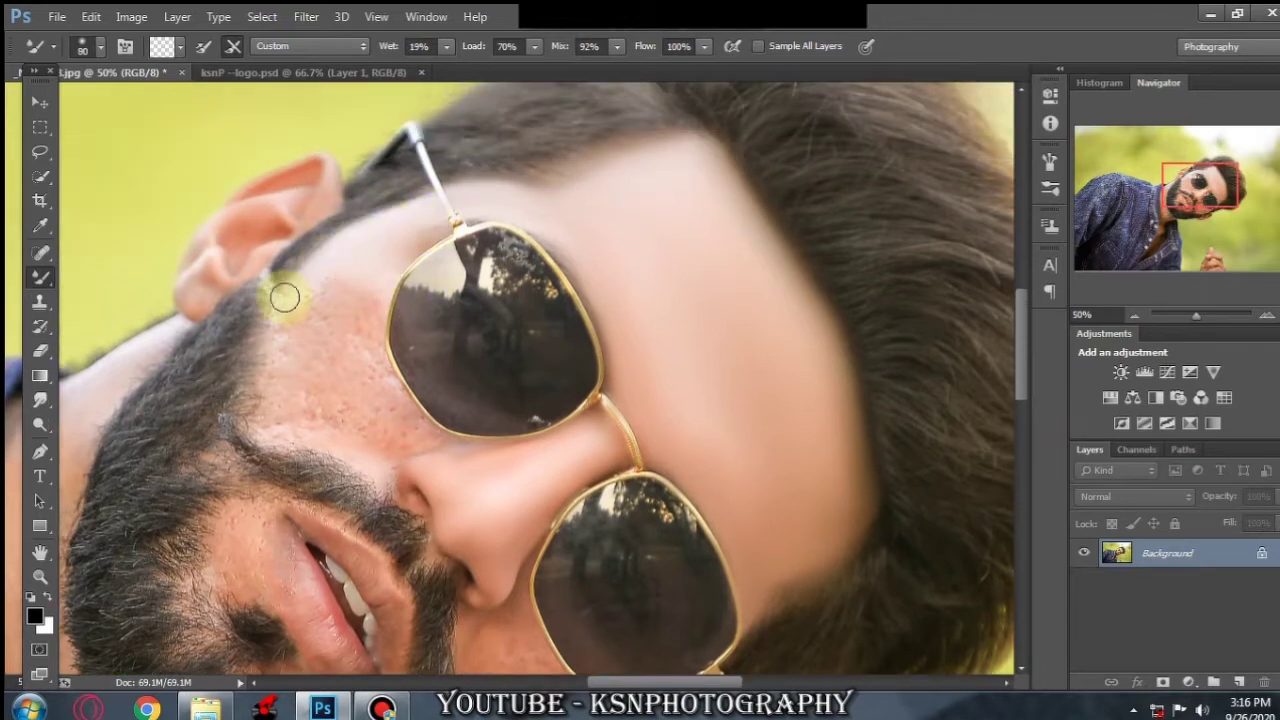
pyautogui.press(']')
pyautogui.press(']')
pyautogui.press(']')
pyautogui.scroll(-2, 363, 220)
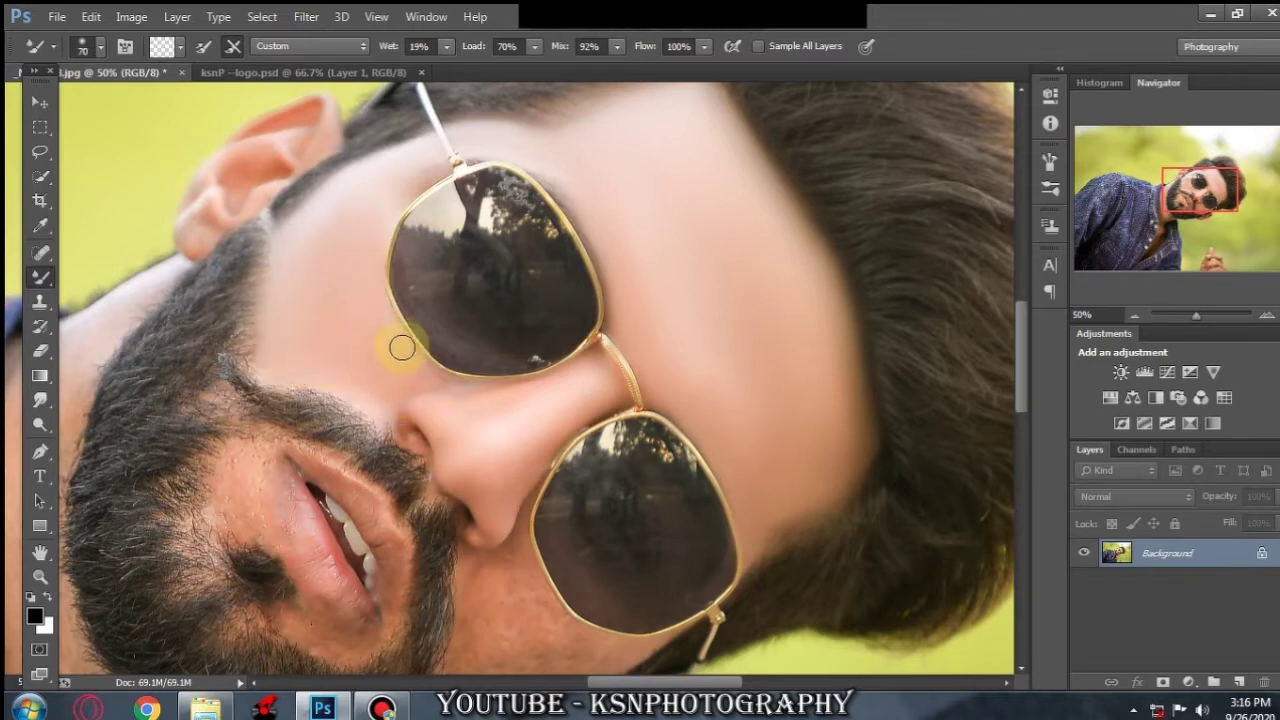
# Step: Resize the Mixer Brush between 90 and 40 to work the skin beside the mouth
pyautogui.scroll(-2, 254, 377)
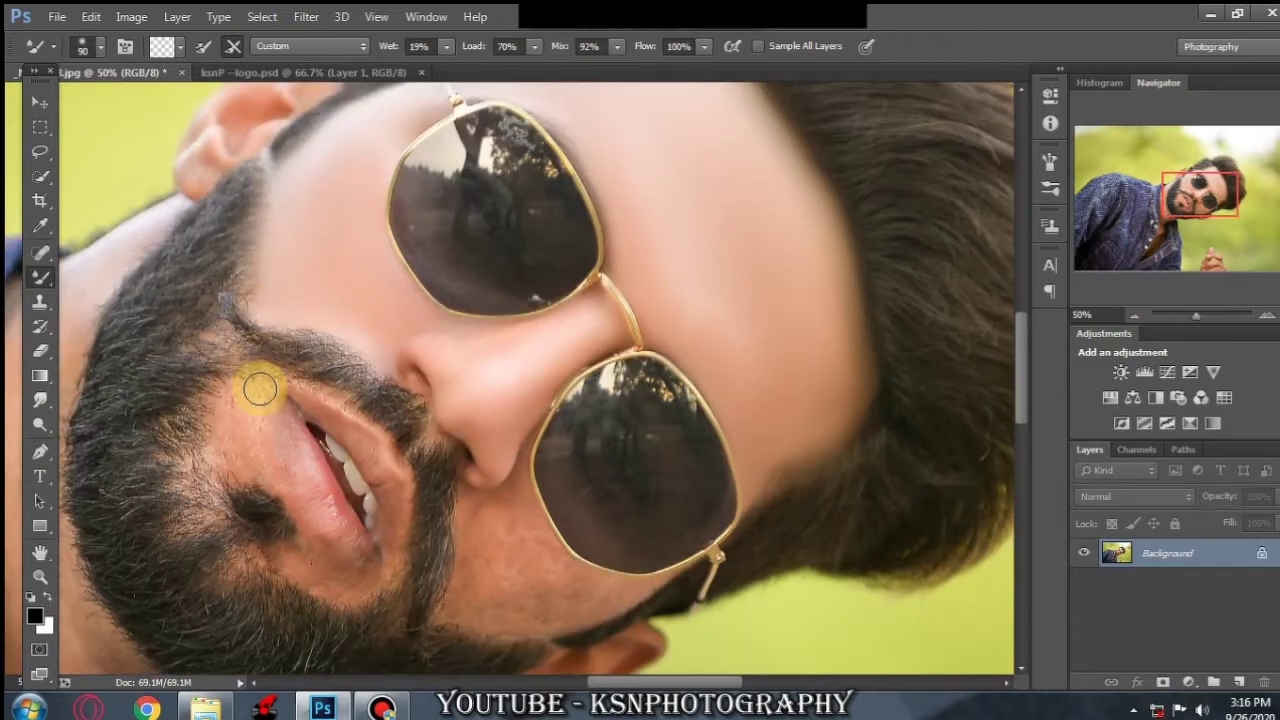
pyautogui.press(']')
pyautogui.press(']')
pyautogui.press(']')
pyautogui.press('[')
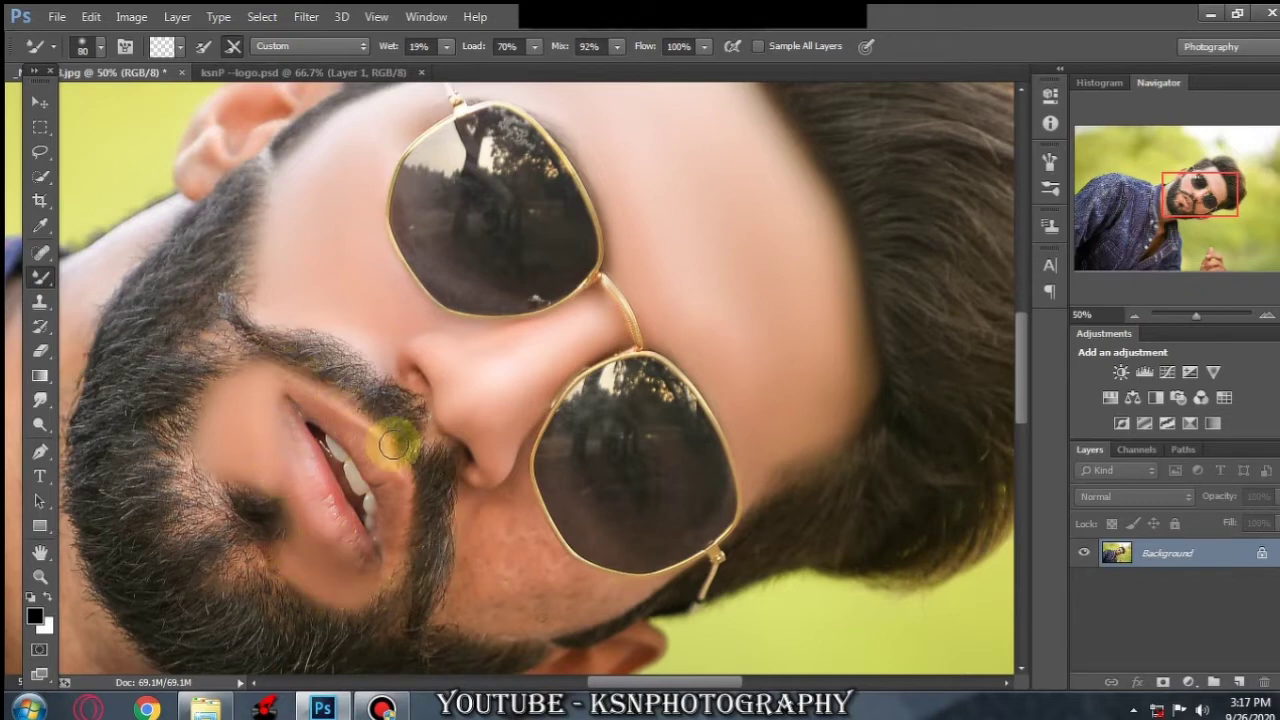
pyautogui.press('[')
pyautogui.scroll(-2, 499, 484)
pyautogui.scroll(2, 499, 484)
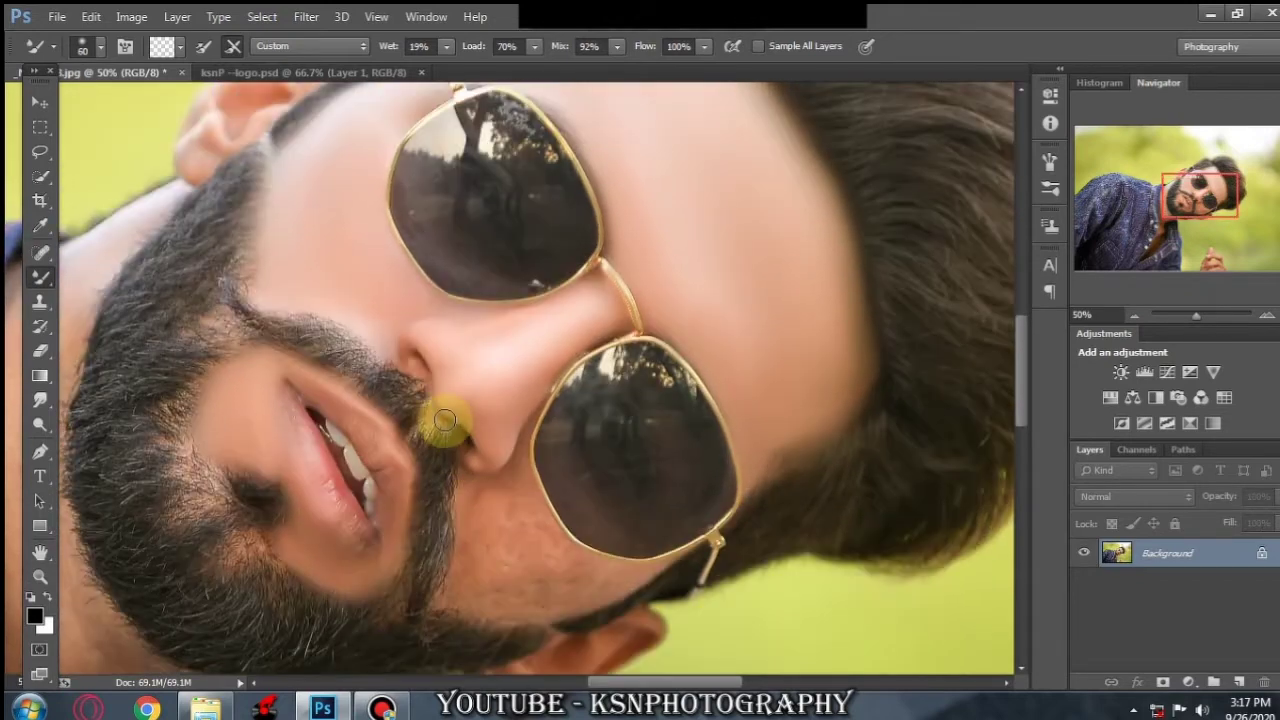
pyautogui.press('[')
pyautogui.press('[')
pyautogui.press('[')
pyautogui.scroll(-2, 453, 428)
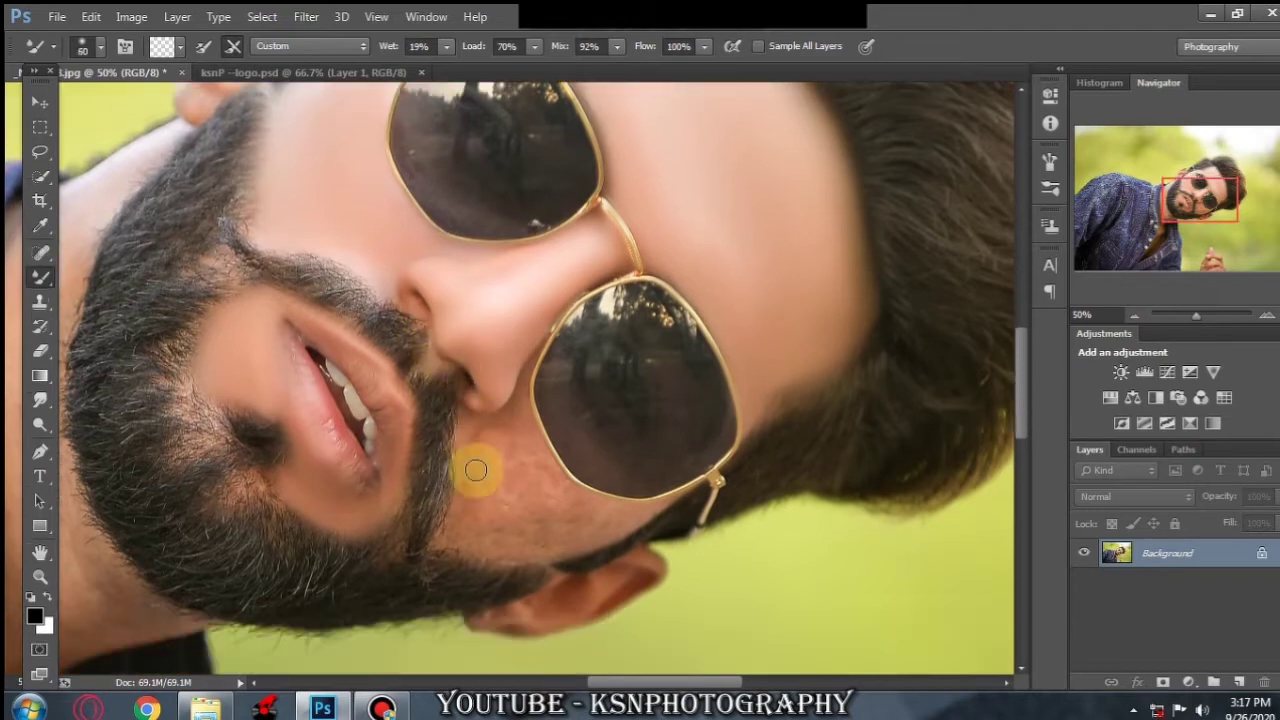
# Step: Enlarge the brush up to 150 and use bird's-eye zoom to reach the cheek below the right lens
pyautogui.press(']')
pyautogui.press(']')
pyautogui.press('[')
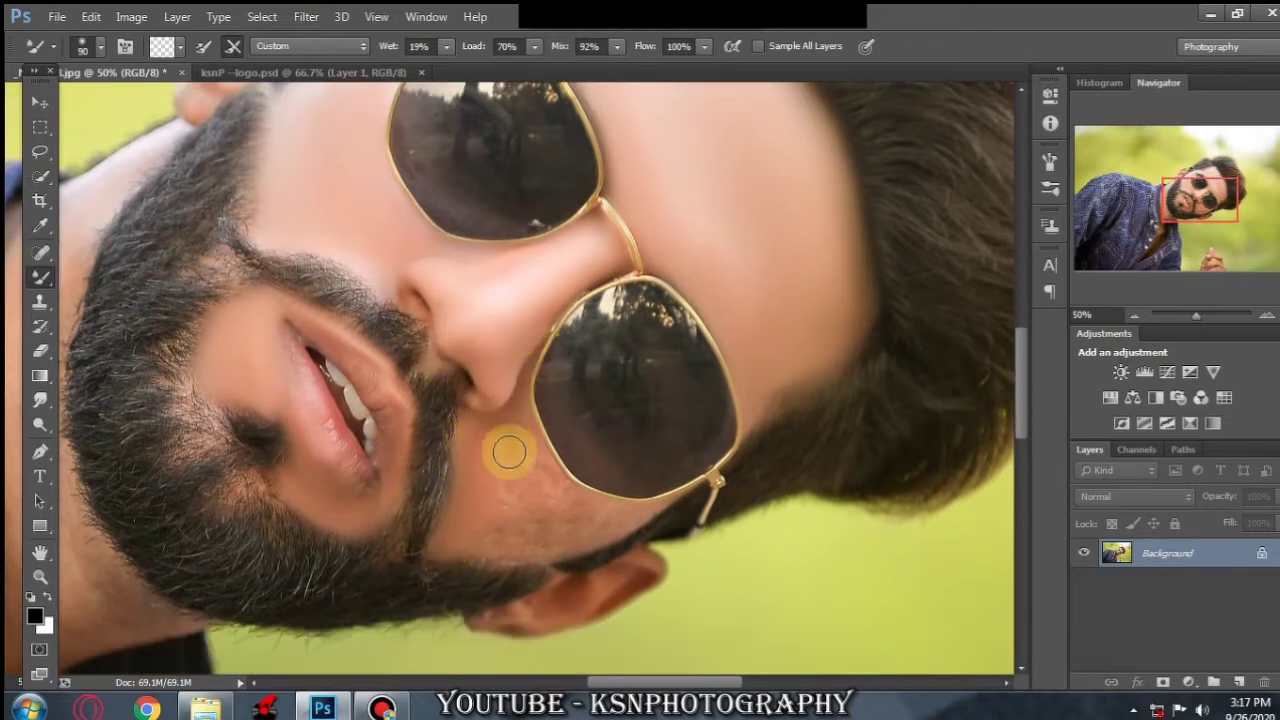
pyautogui.press(']')
pyautogui.press(']')
pyautogui.press(']')
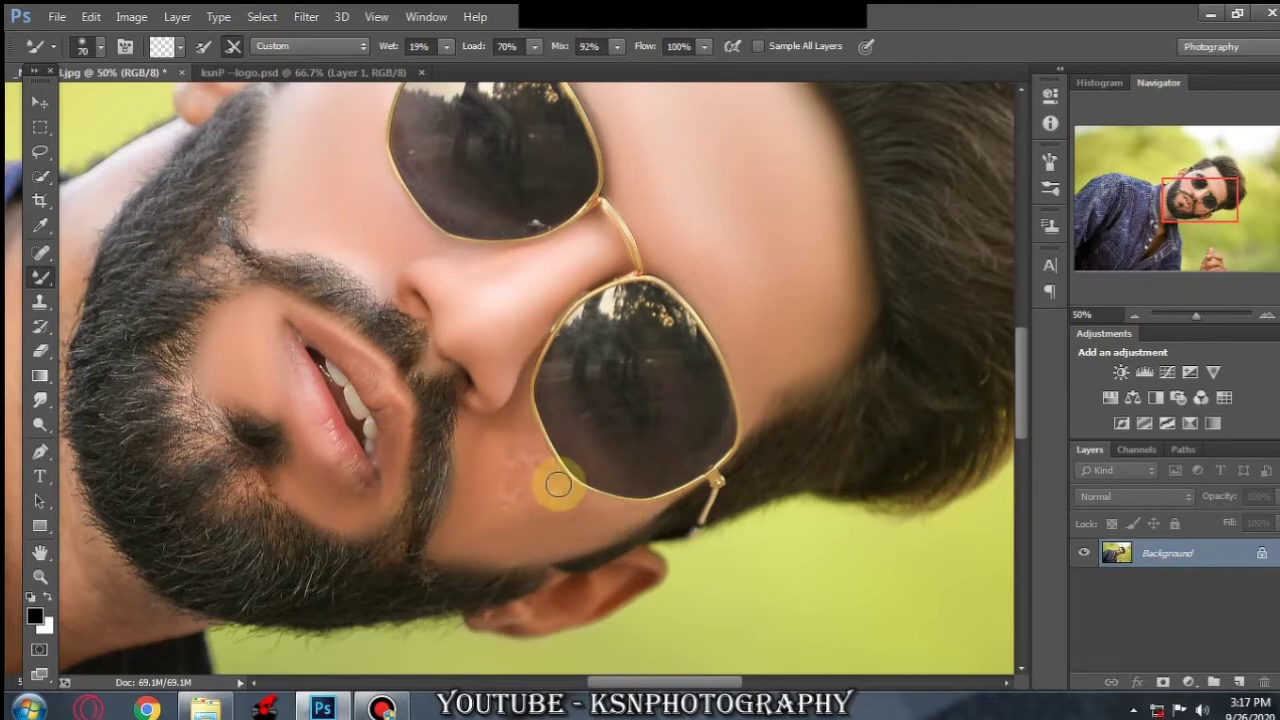
pyautogui.press('[')
pyautogui.press('[')
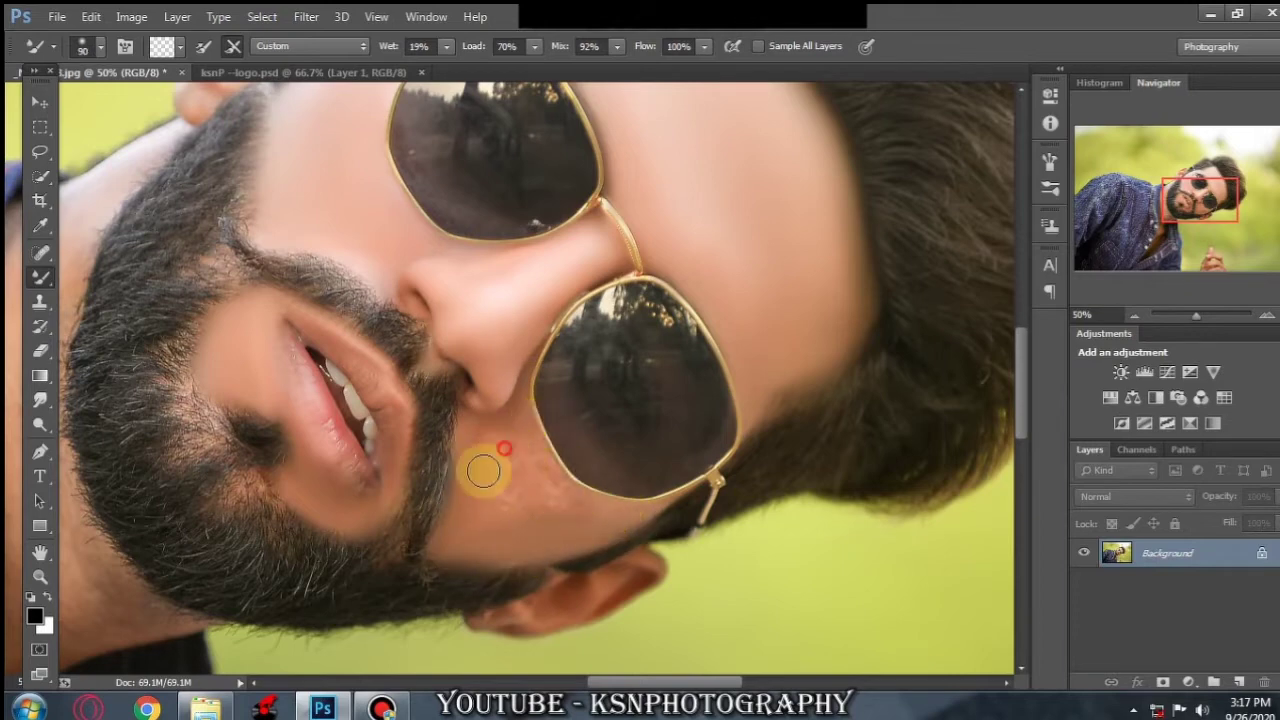
pyautogui.press(']')
pyautogui.press(']')
pyautogui.press(']')
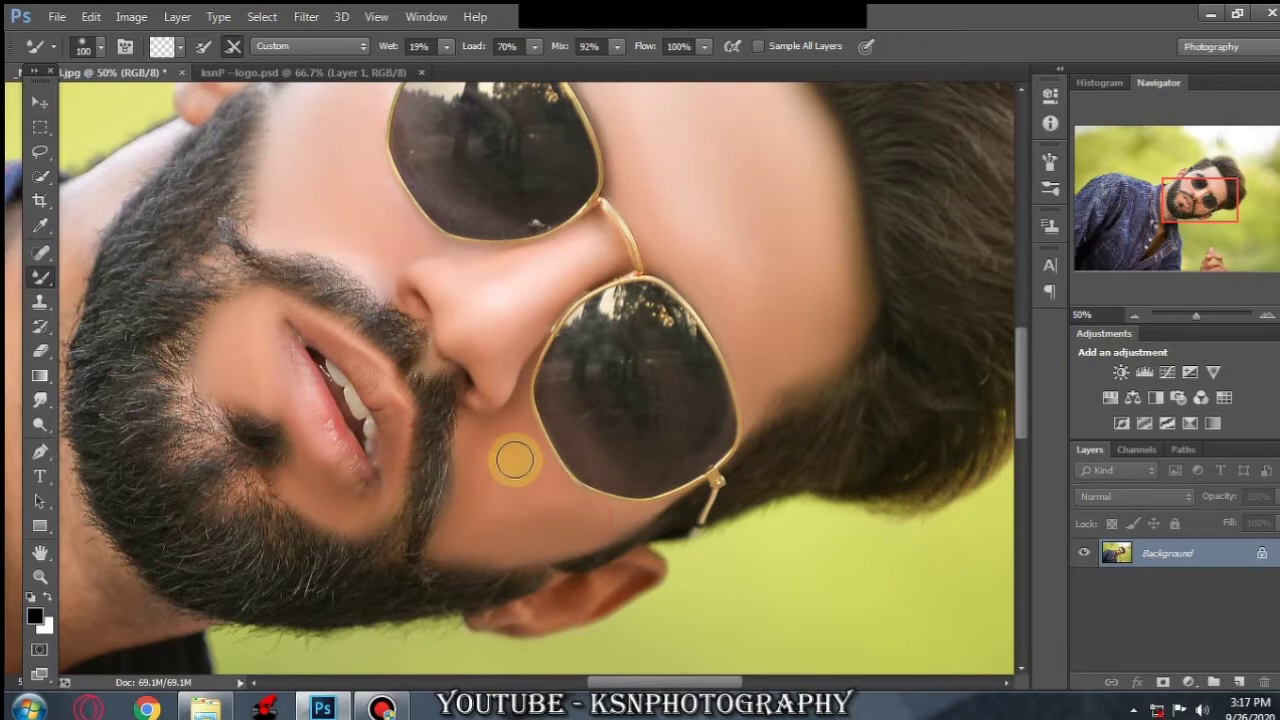
pyautogui.press(']')
pyautogui.press(']')
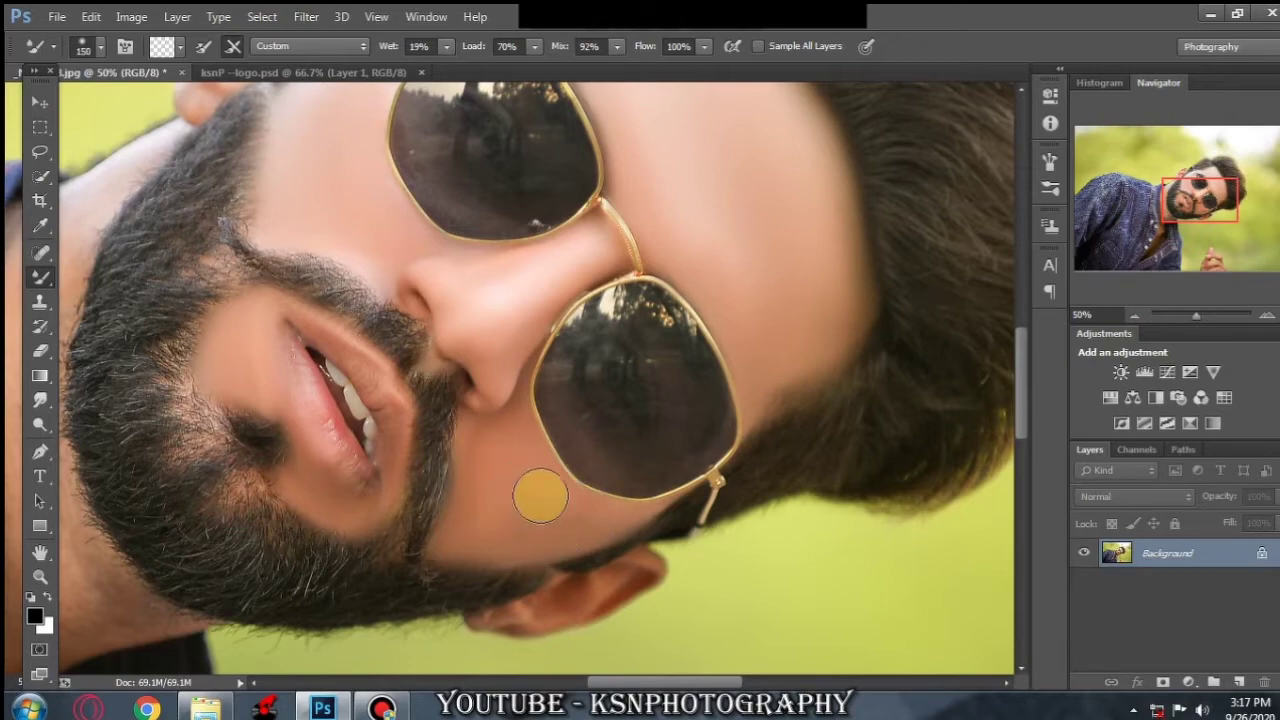
pyautogui.moveTo(531, 494); pyautogui.dragTo(469, 299)
pyautogui.press('[')
pyautogui.press('[')
pyautogui.press('[')
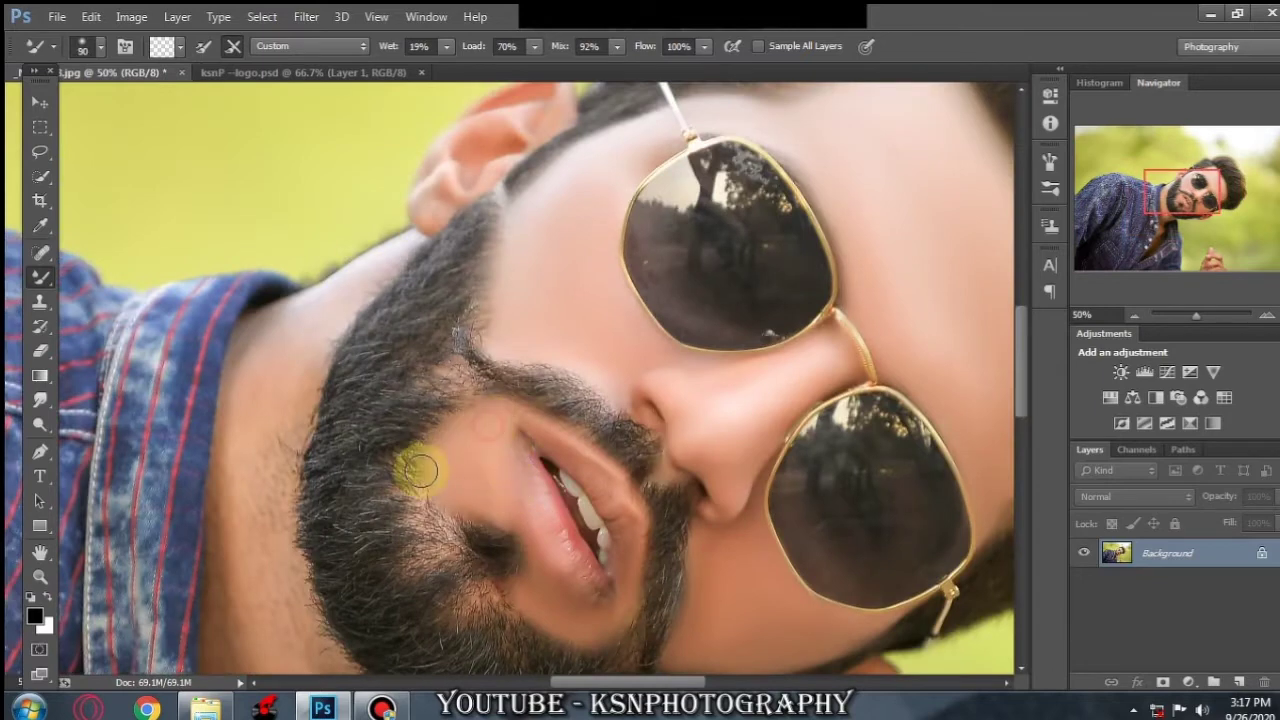
# Step: Smooth the skin along the beard edges below the ear and on the left with the Mixer Brush
pyautogui.moveTo(466, 434); pyautogui.dragTo(449, 489)
pyautogui.scroll(-3, 500, 495)
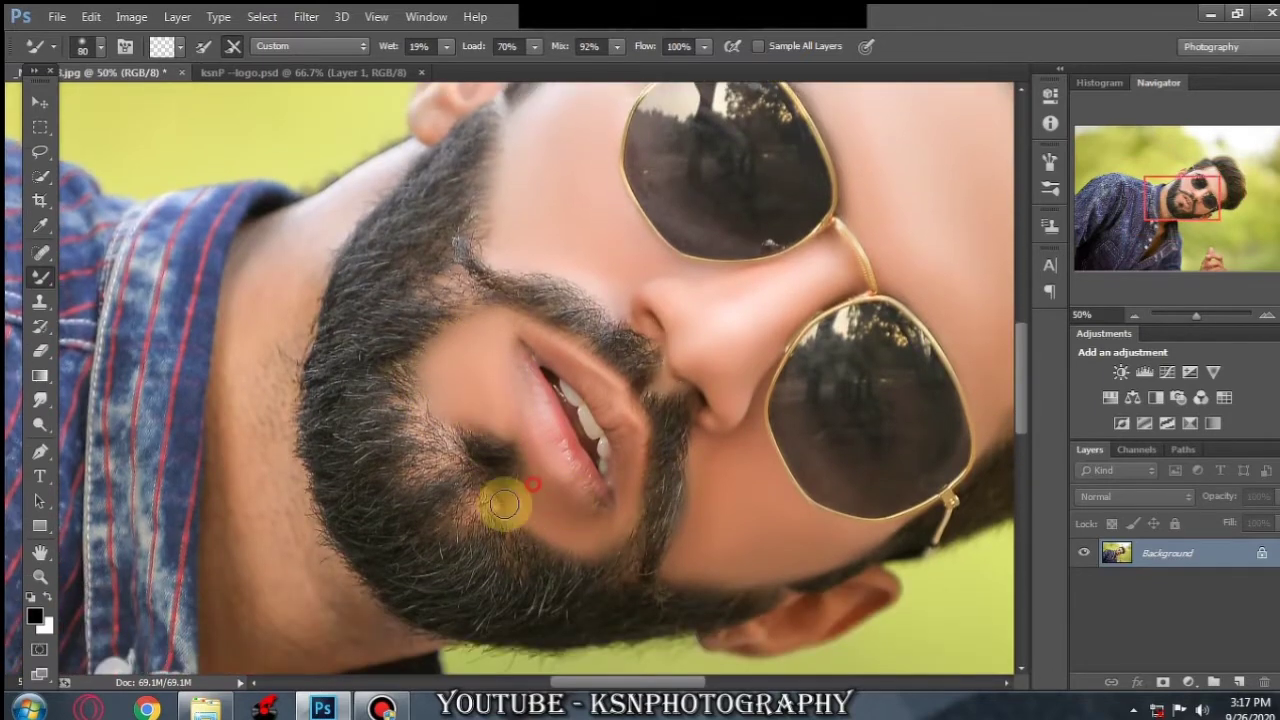
pyautogui.press('[')
pyautogui.press('[')
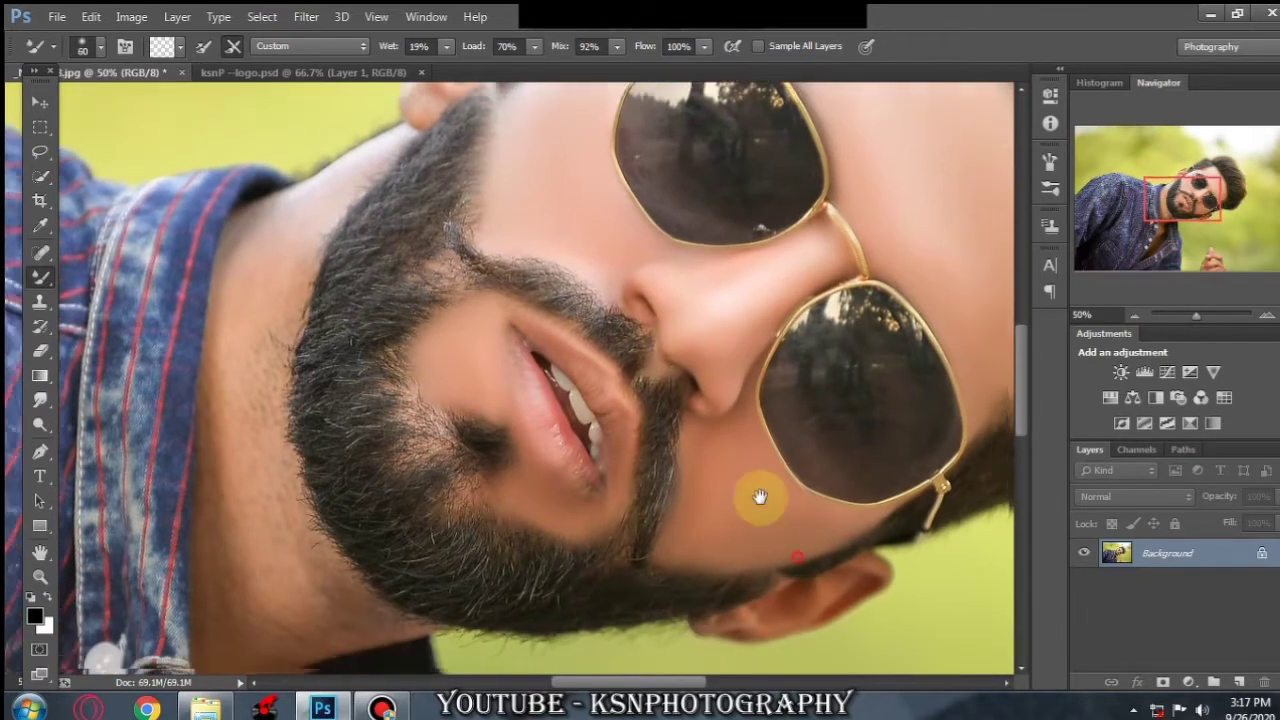
pyautogui.scroll(-3, 757, 500)
pyautogui.press('[')
pyautogui.moveTo(711, 495)
pyautogui.mouseDown()
pyautogui.moveTo(646, 535)
pyautogui.moveTo(694, 509)
pyautogui.moveTo(657, 520)
pyautogui.moveTo(686, 528)
pyautogui.moveTo(725, 500)
pyautogui.moveTo(691, 520)
pyautogui.moveTo(803, 483)
pyautogui.mouseUp()
pyautogui.press(']')
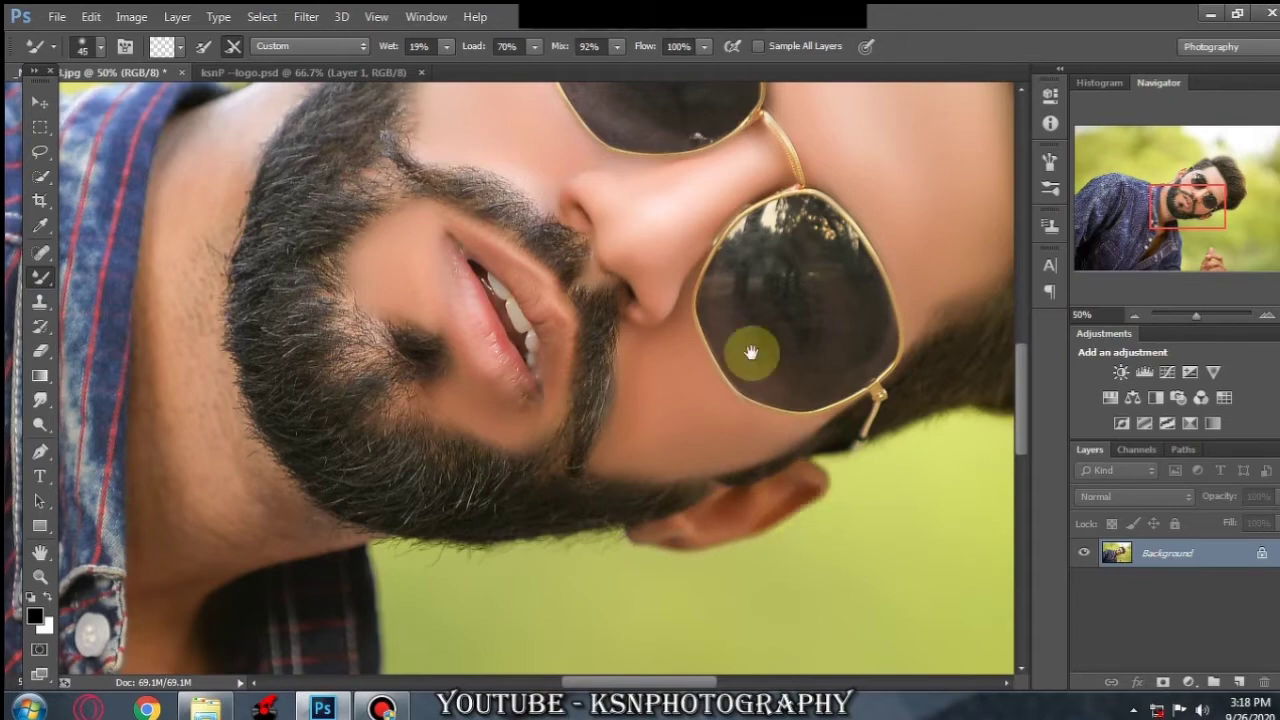
pyautogui.moveTo(751, 352); pyautogui.dragTo(821, 452)
pyautogui.press(']')
pyautogui.press(']')
pyautogui.press(']')
pyautogui.moveTo(423, 337)
pyautogui.mouseDown()
pyautogui.moveTo(271, 309)
pyautogui.moveTo(263, 443)
pyautogui.moveTo(220, 490)
pyautogui.mouseUp()
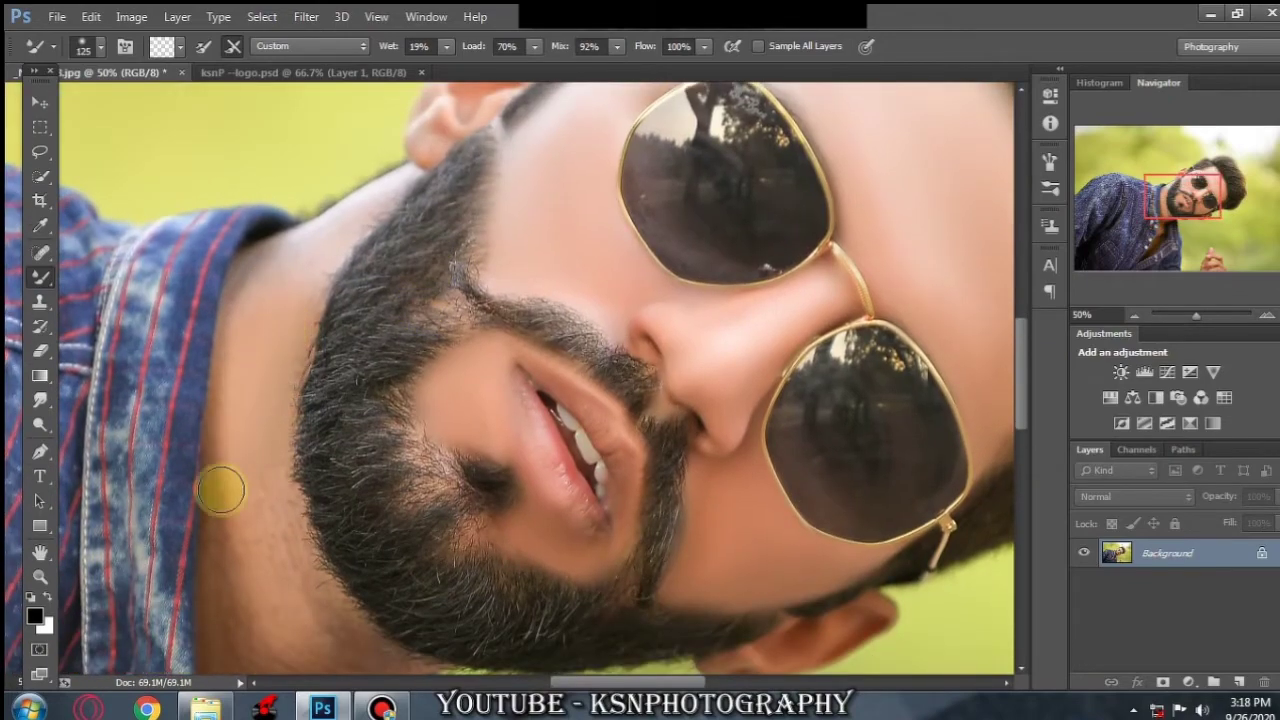
# Step: Blend the blob on the earlobe into the surrounding skin, resizing the brush between 50 and 150
pyautogui.scroll(3, 221, 490)
pyautogui.press('[')
pyautogui.press('[')
pyautogui.press('[')
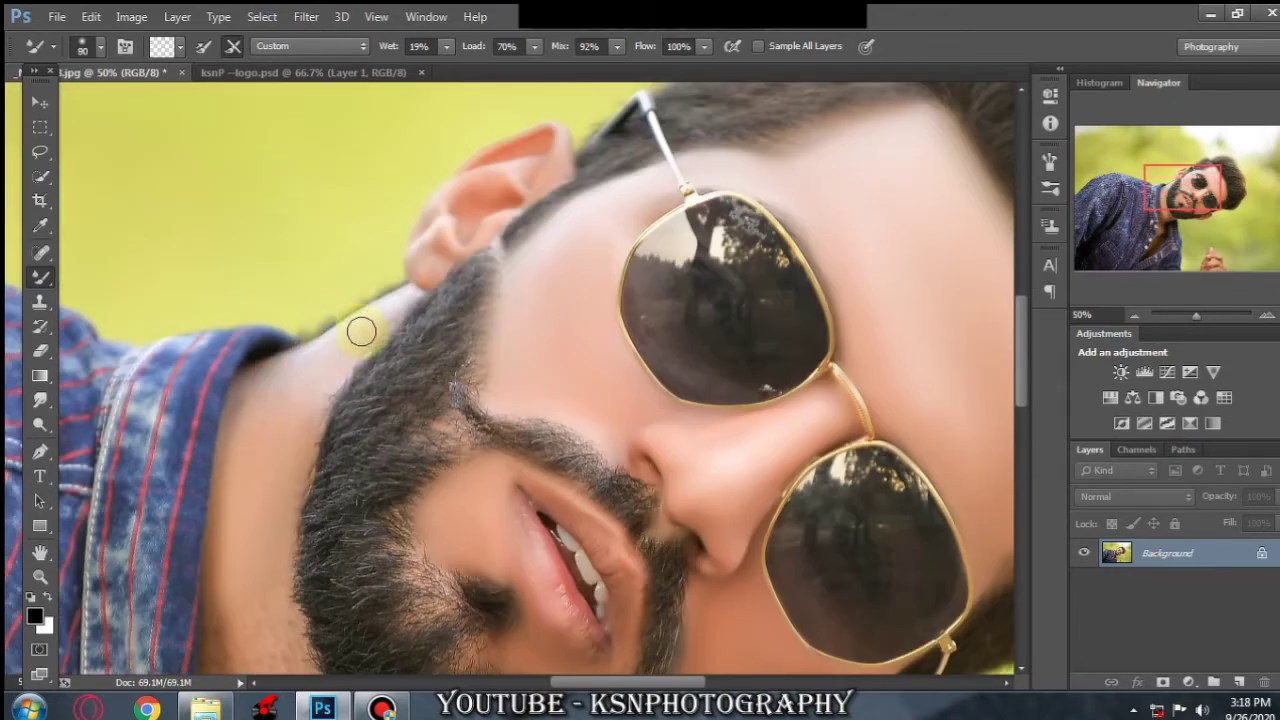
pyautogui.scroll(2, 405, 390)
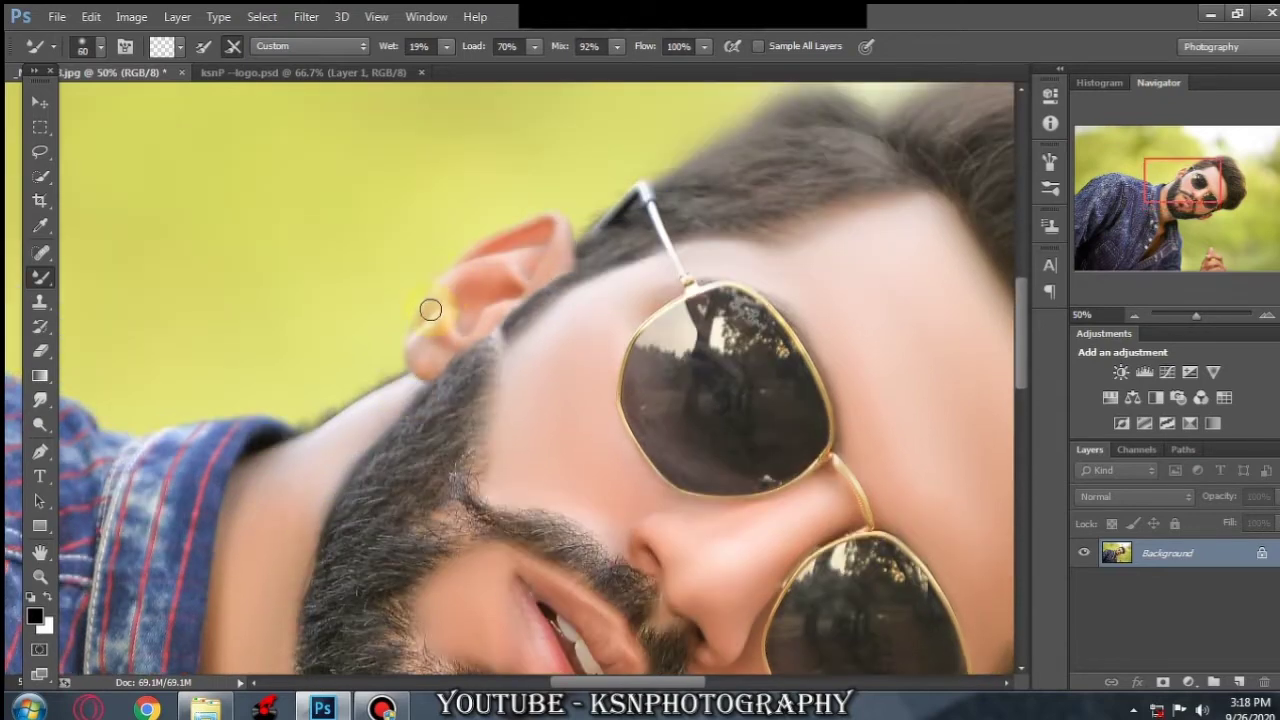
pyautogui.press('[')
pyautogui.moveTo(447, 360); pyautogui.dragTo(533, 235)
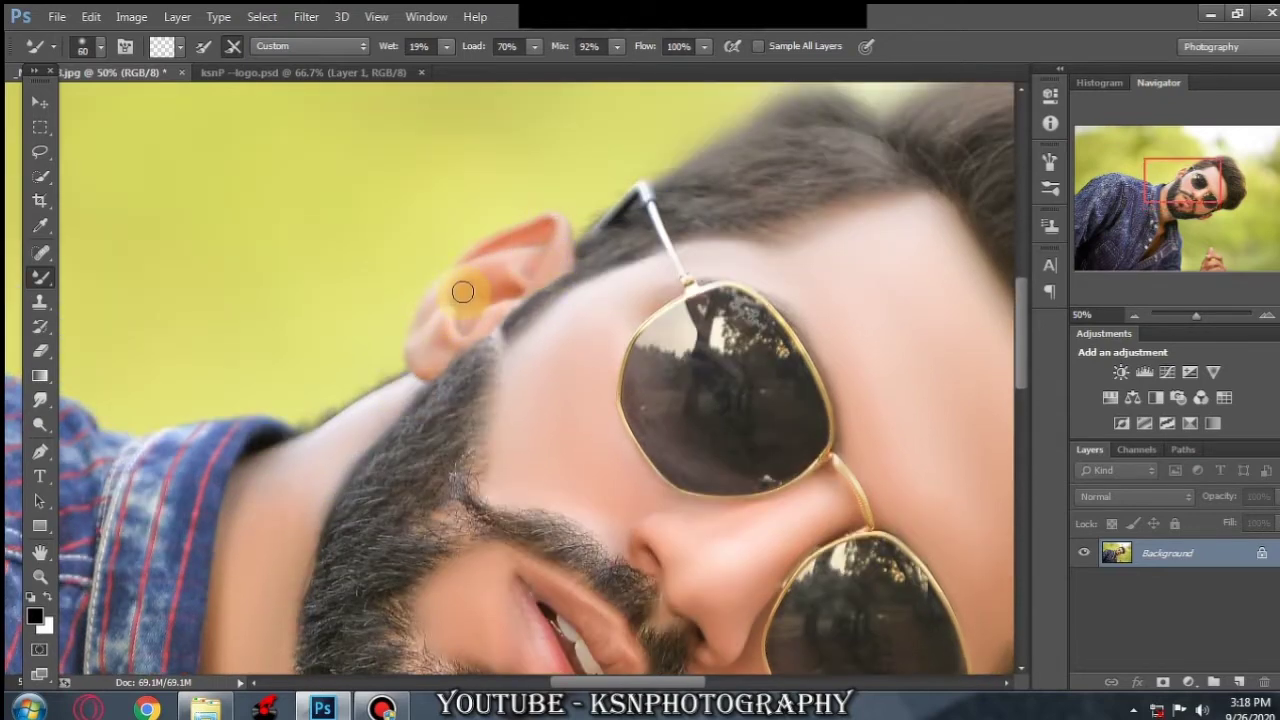
pyautogui.press(']')
pyautogui.press(']')
pyautogui.scroll(-2, 474, 346)
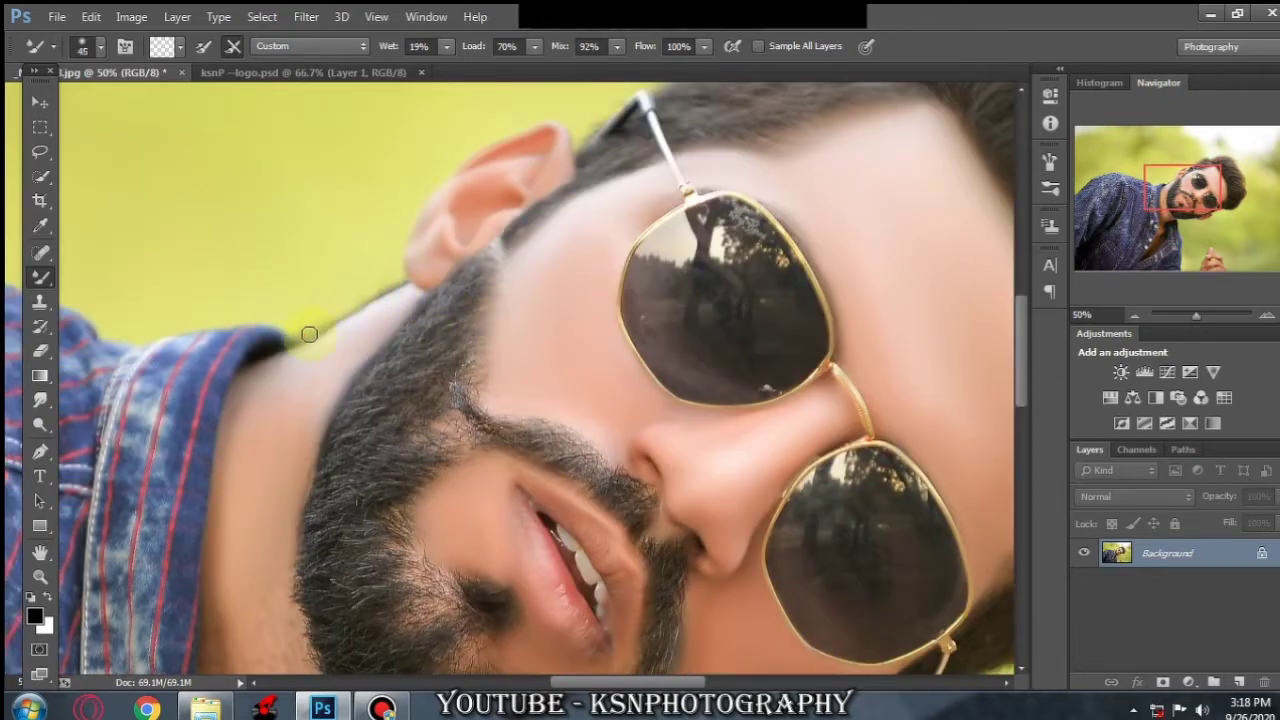
pyautogui.scroll(-2, 309, 334)
pyautogui.press(']')
pyautogui.press(']')
pyautogui.press(']')
pyautogui.scroll(-1, 420, 170)
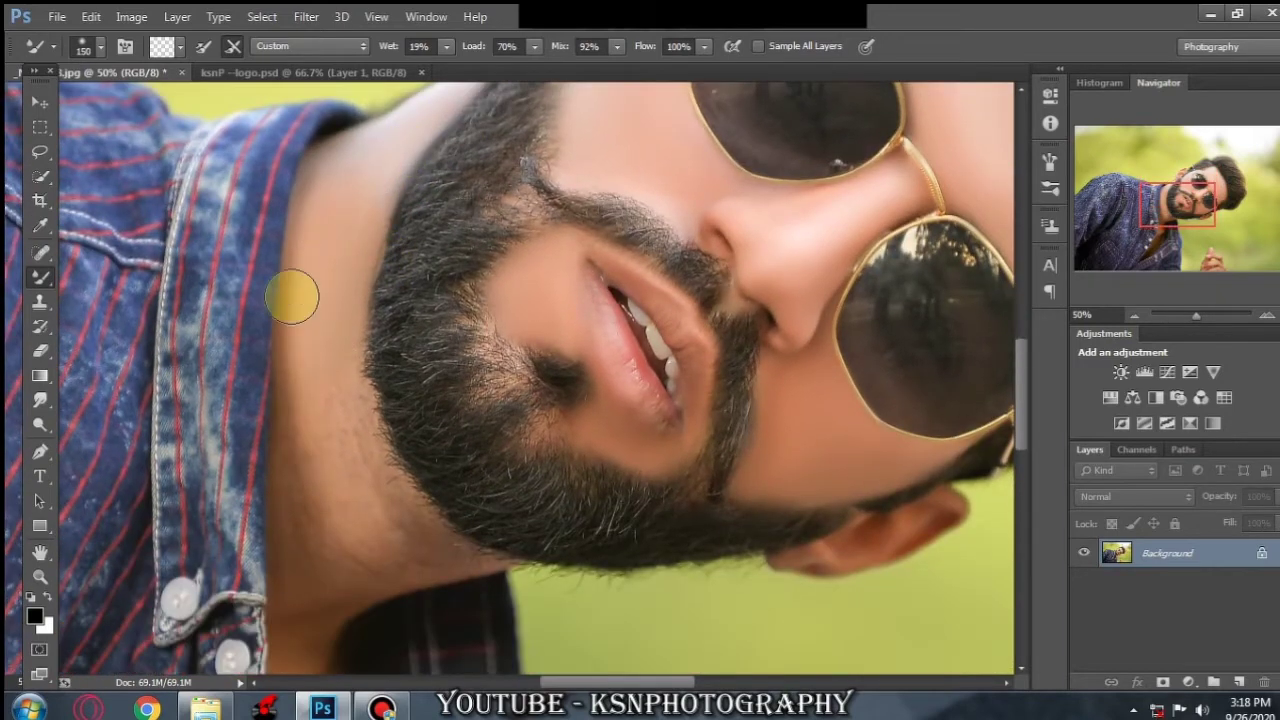
# Step: Bring the open shirt and chest into view and size the brush for the chest skin
pyautogui.press('[')
pyautogui.press('[')
pyautogui.press('[')
pyautogui.scroll(-1, 405, 275)
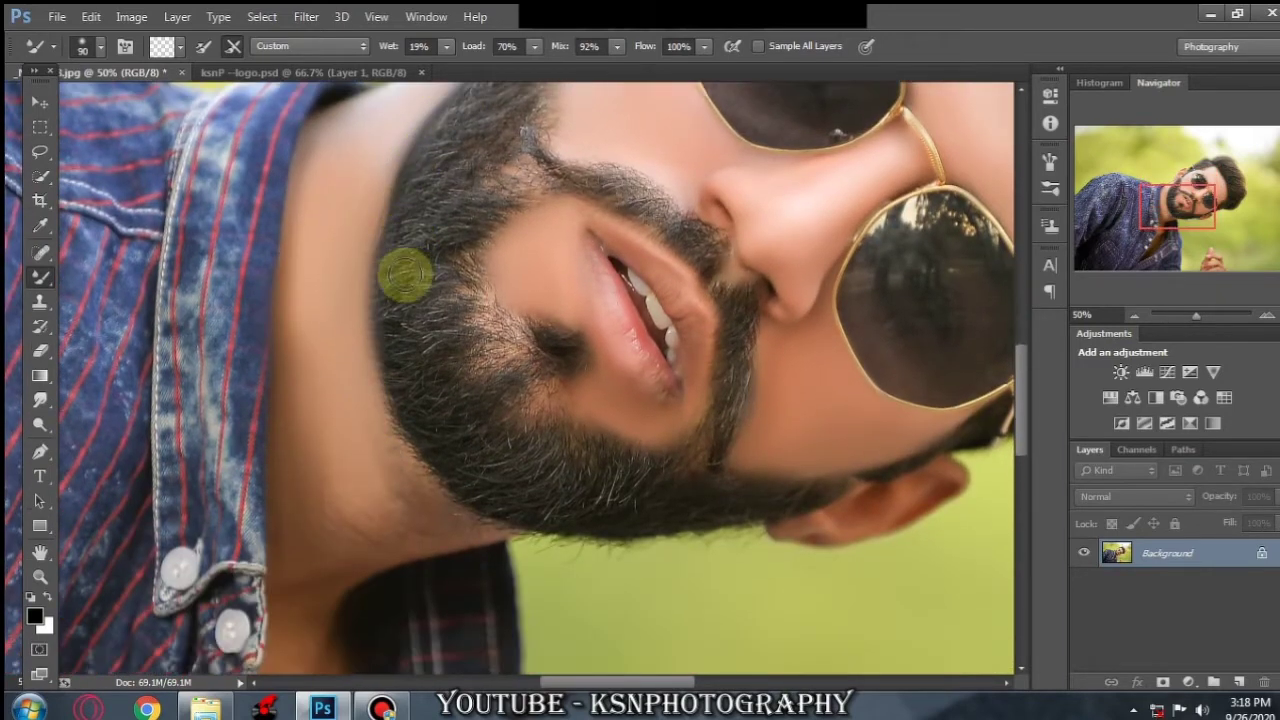
pyautogui.press(']')
pyautogui.press(']')
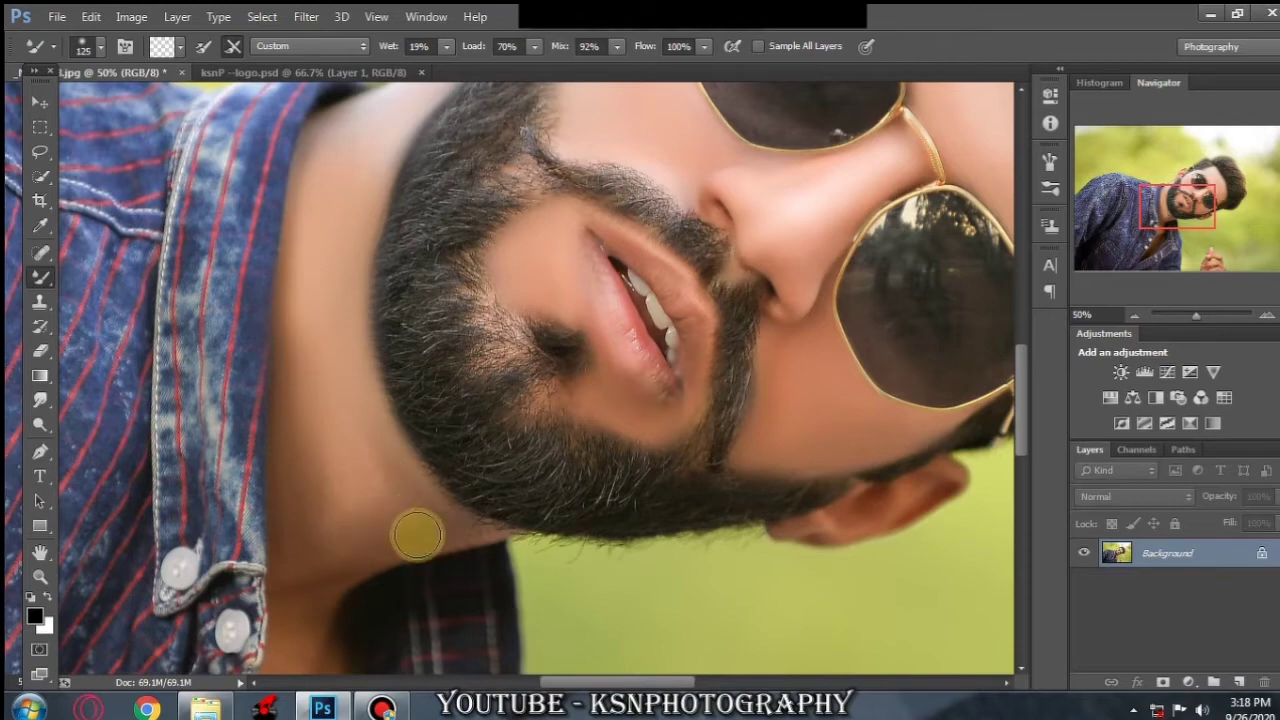
pyautogui.press('[')
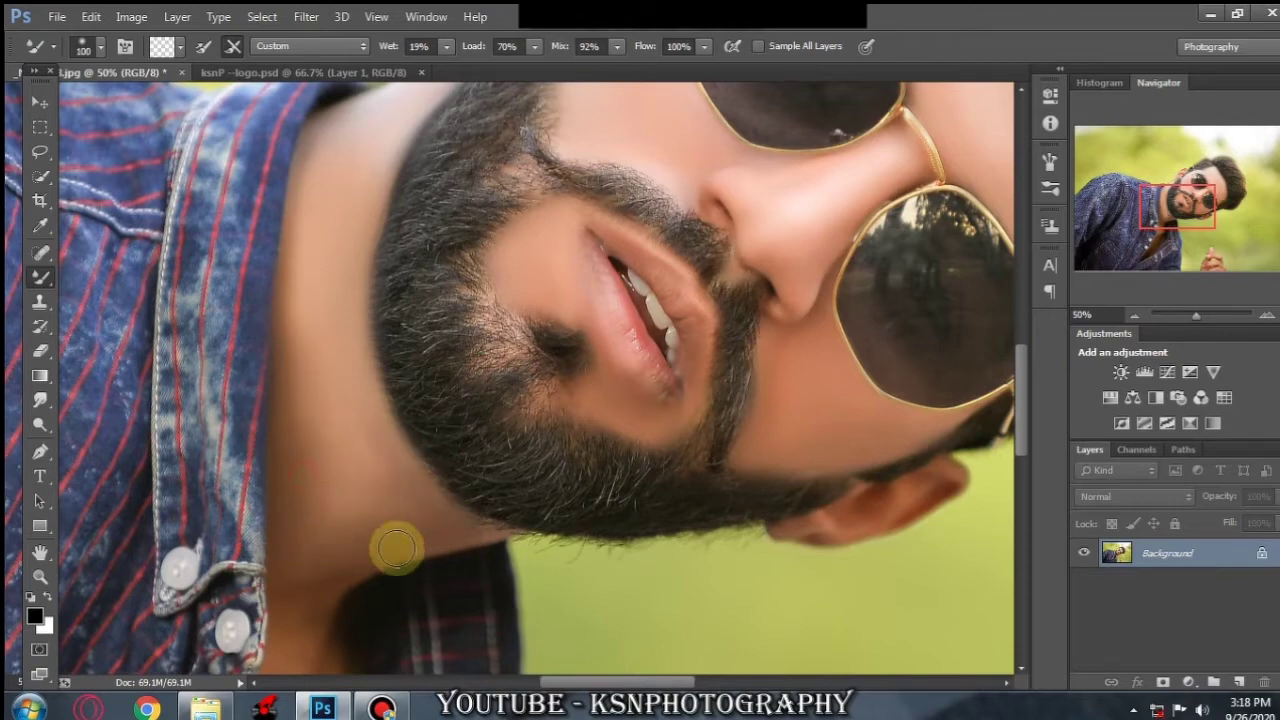
pyautogui.scroll(-3, 312, 400)
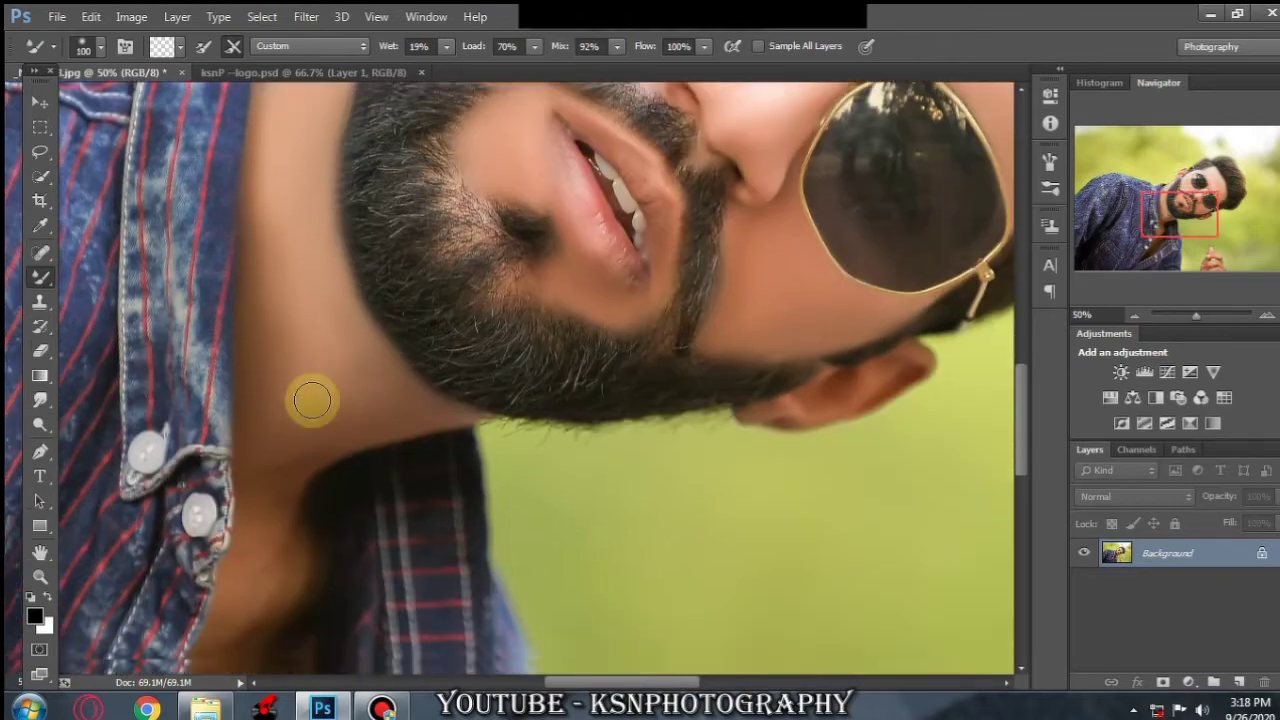
pyautogui.press(']')
pyautogui.moveTo(254, 508); pyautogui.dragTo(349, 326)
pyautogui.moveTo(363, 383)
pyautogui.mouseDown()
pyautogui.moveTo(449, 283)
pyautogui.moveTo(402, 400)
pyautogui.moveTo(480, 220)
pyautogui.mouseUp()
pyautogui.press(']')
pyautogui.press(']')
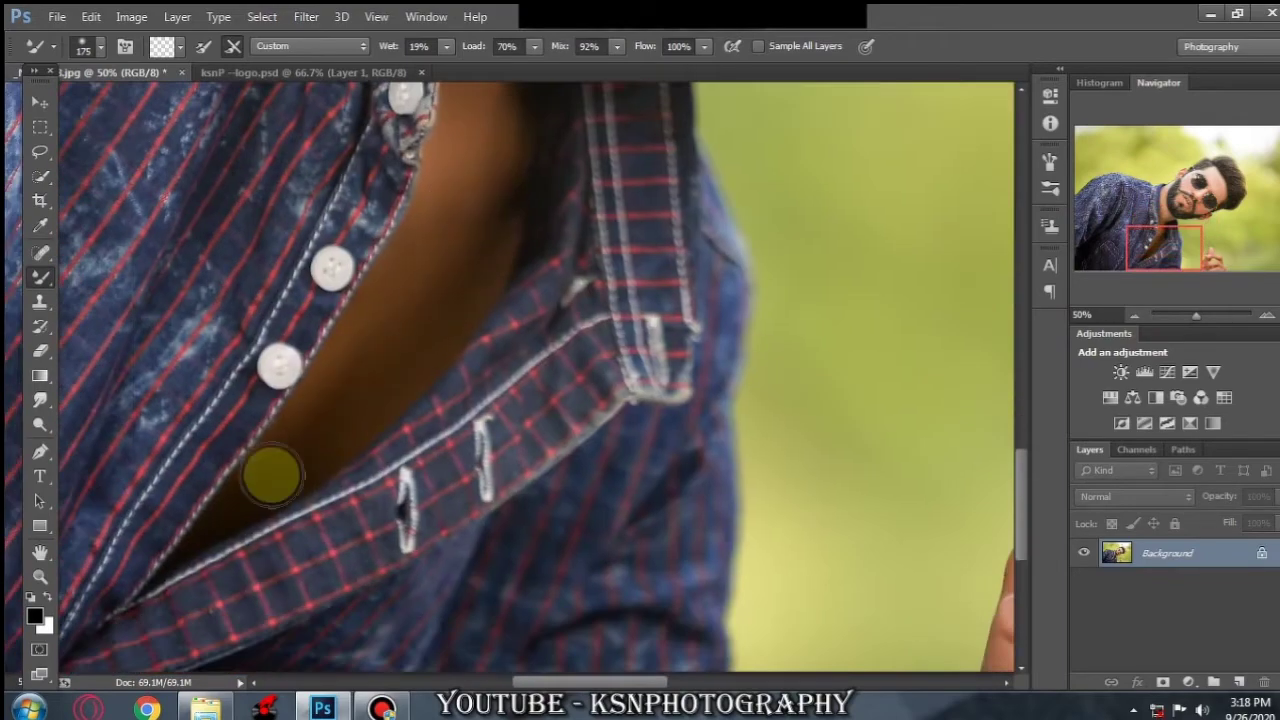
pyautogui.press('[')
pyautogui.press('[')
pyautogui.press('[')
# Step: Blend the skin on the raised fingers with a slightly larger brush
pyautogui.hotkey('ctrl', '-')
pyautogui.hotkey('ctrl', '-')
pyautogui.hotkey('ctrl', '-')
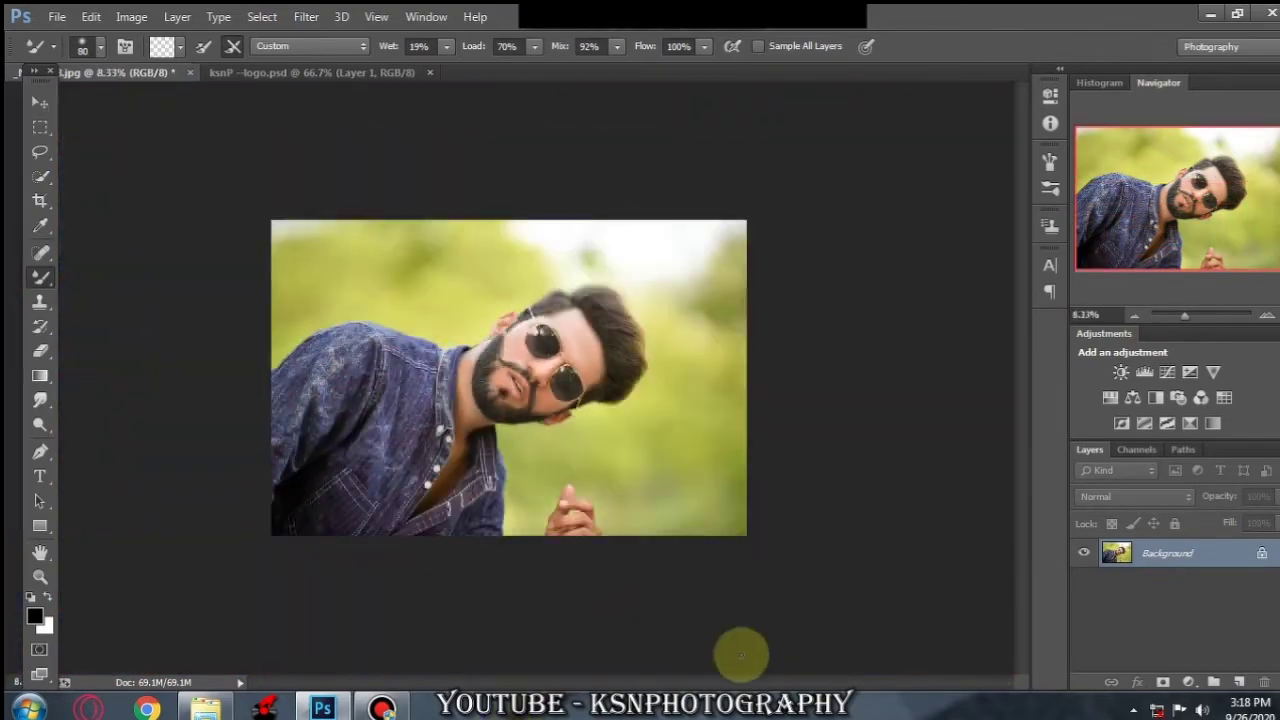
pyautogui.hotkey('ctrl', '+')
pyautogui.hotkey('ctrl', '+')
pyautogui.hotkey('ctrl', '+')
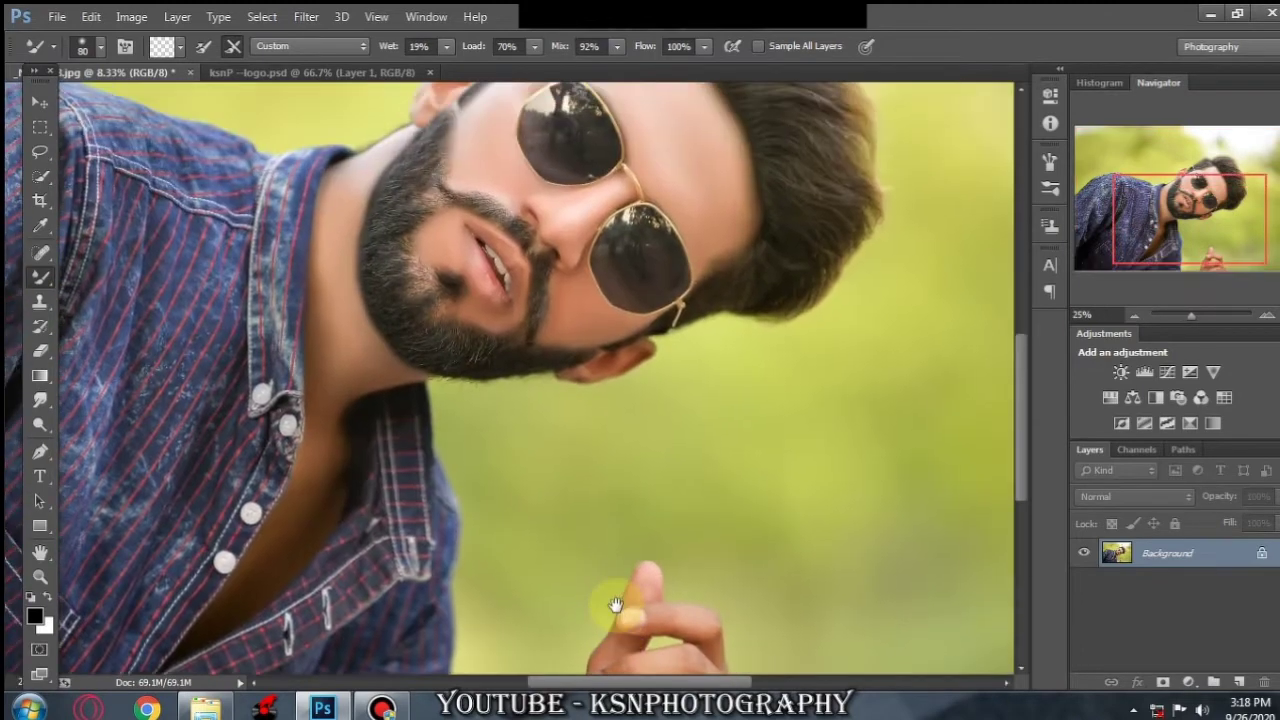
pyautogui.moveTo(615, 605); pyautogui.dragTo(595, 525)
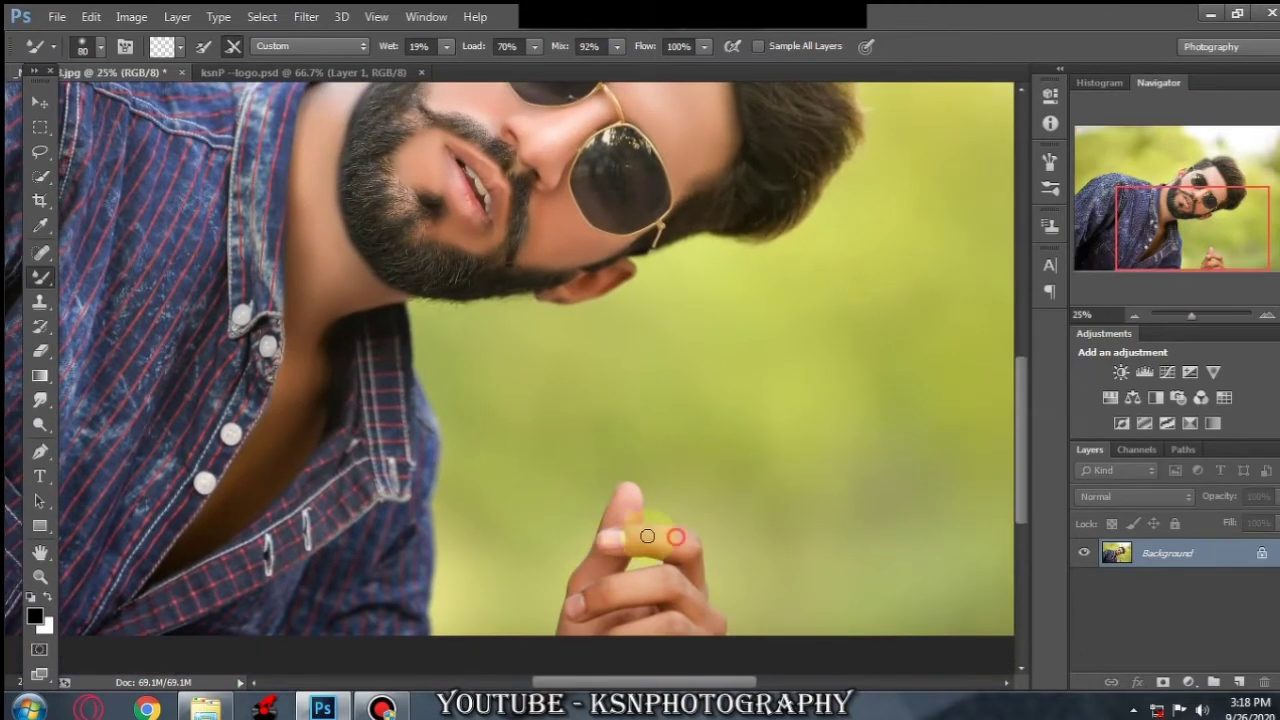
pyautogui.press(']')
pyautogui.press(']')
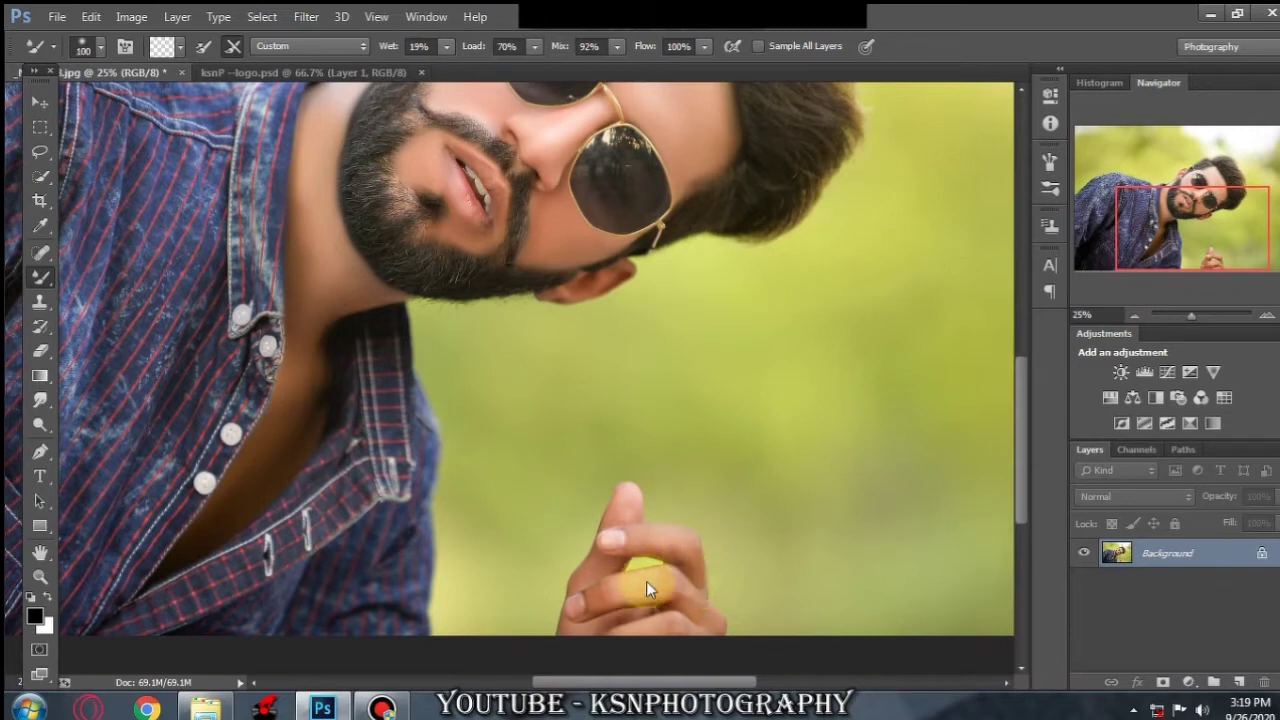
pyautogui.moveTo(597, 600)
pyautogui.mouseDown()
pyautogui.moveTo(700, 614)
pyautogui.moveTo(609, 600)
pyautogui.moveTo(623, 600)
pyautogui.moveTo(620, 517)
pyautogui.mouseUp()
pyautogui.hotkey('ctrl', '-')
pyautogui.hotkey('ctrl', '-')
# Step: Lasso the open chest, feather it 20 px, and dismiss the Selective Color dialog unchanged
pyautogui.click(40, 151)
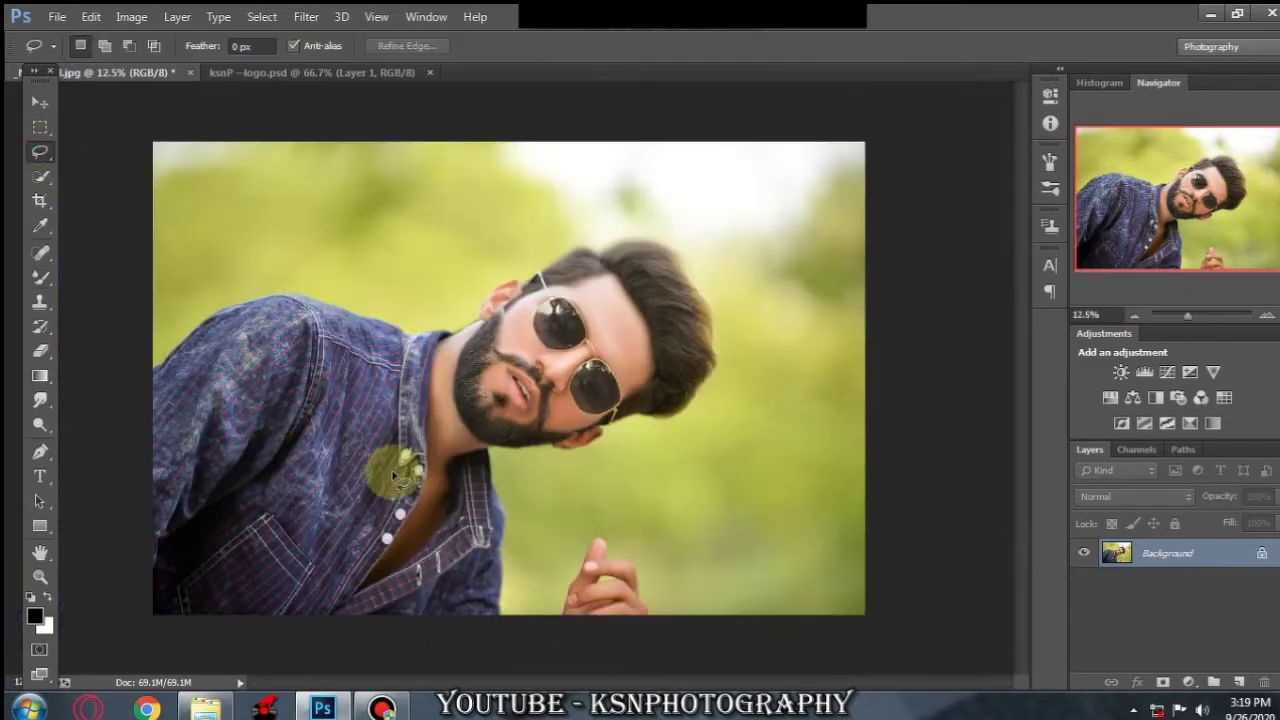
pyautogui.moveTo(420, 462)
pyautogui.mouseDown()
pyautogui.moveTo(420, 565)
pyautogui.moveTo(340, 480)
pyautogui.mouseUp()
pyautogui.rightClick(513, 323)
pyautogui.click(523, 340)
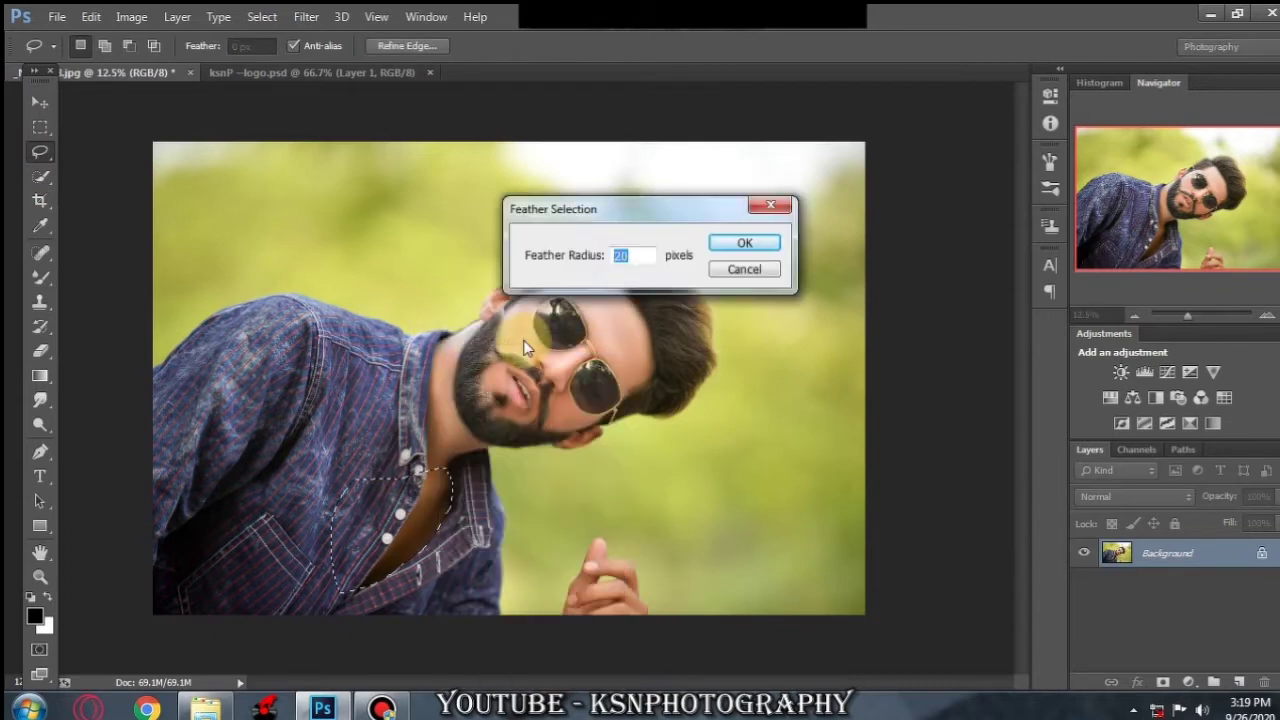
pyautogui.press('Return')
pyautogui.click(131, 17)
pyautogui.click(430, 354)
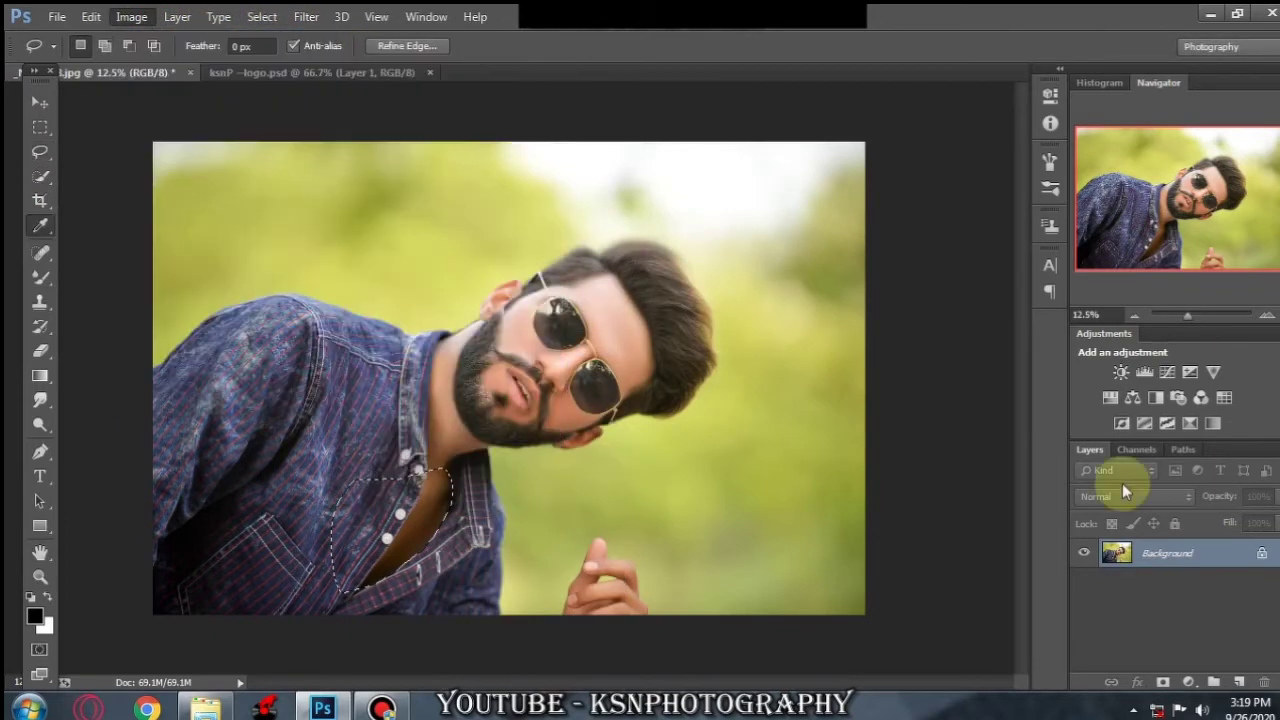
pyautogui.press('Escape')
# Step: Mixer Brush the neck skin up to the beard edge with a larger brush
pyautogui.keyDown('ctrl'); pyautogui.click(443, 486); pyautogui.keyUp('ctrl')
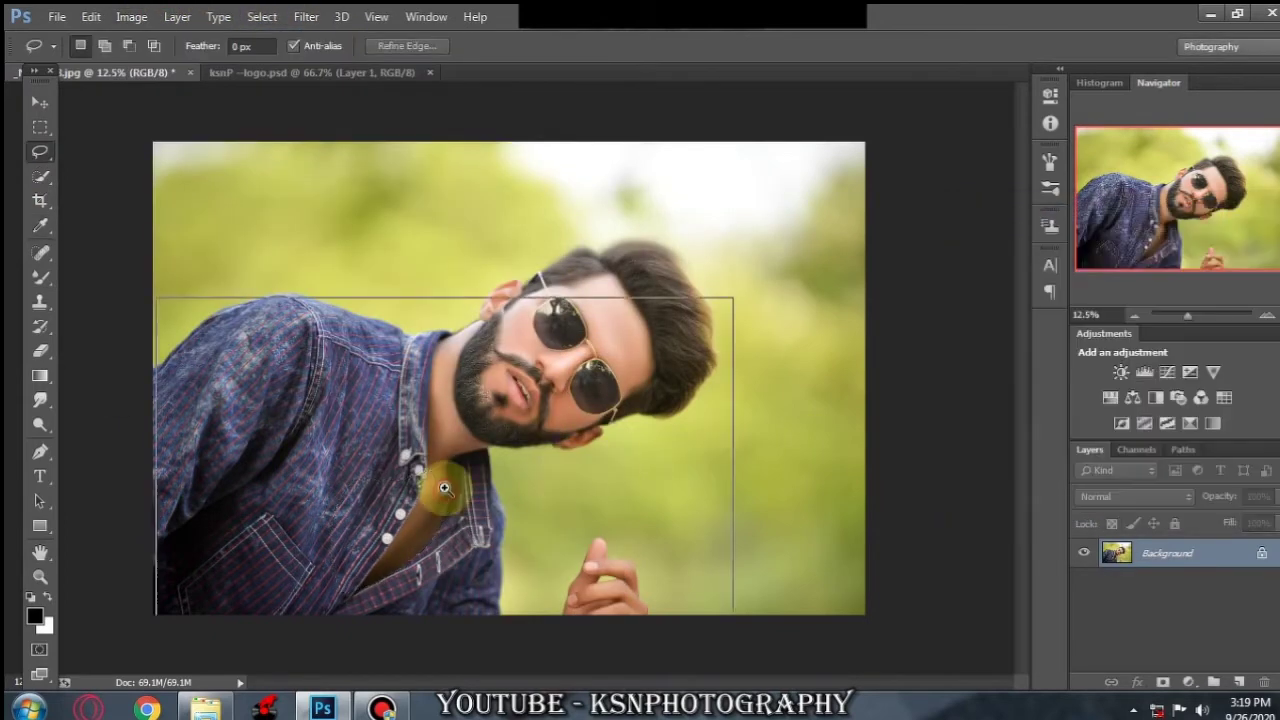
pyautogui.press('b')
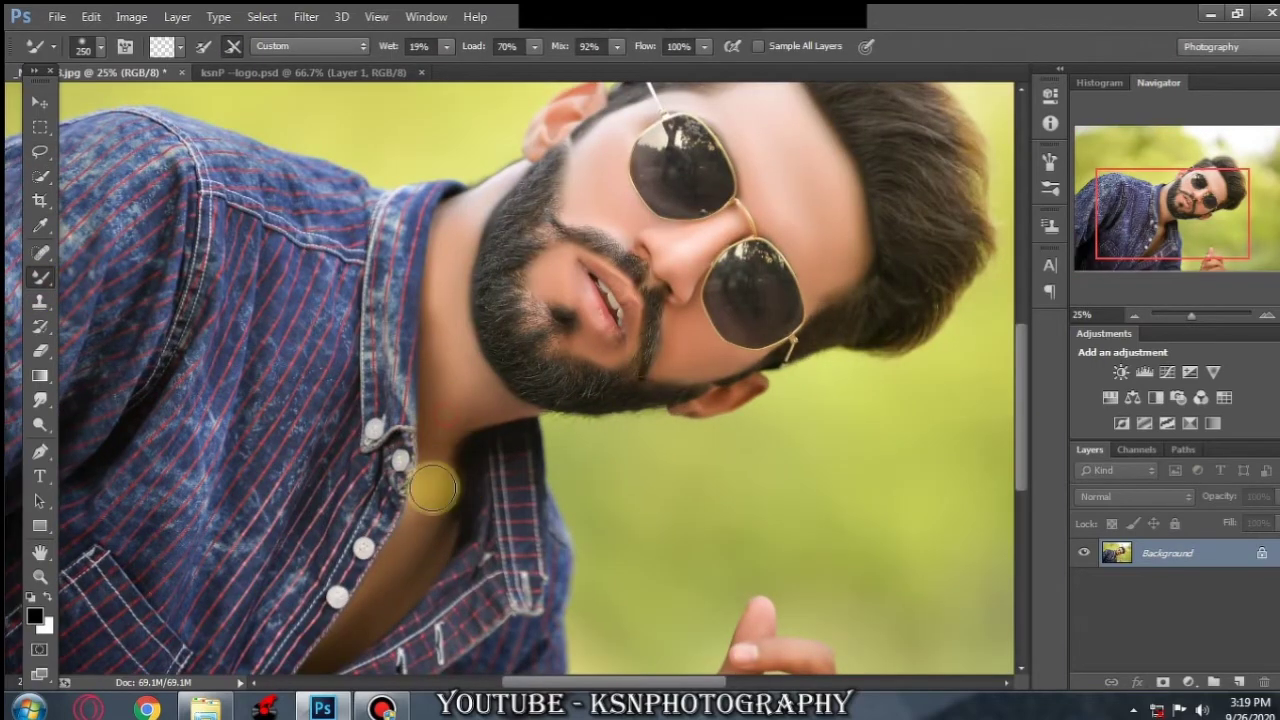
pyautogui.moveTo(432, 512); pyautogui.dragTo(451, 517)
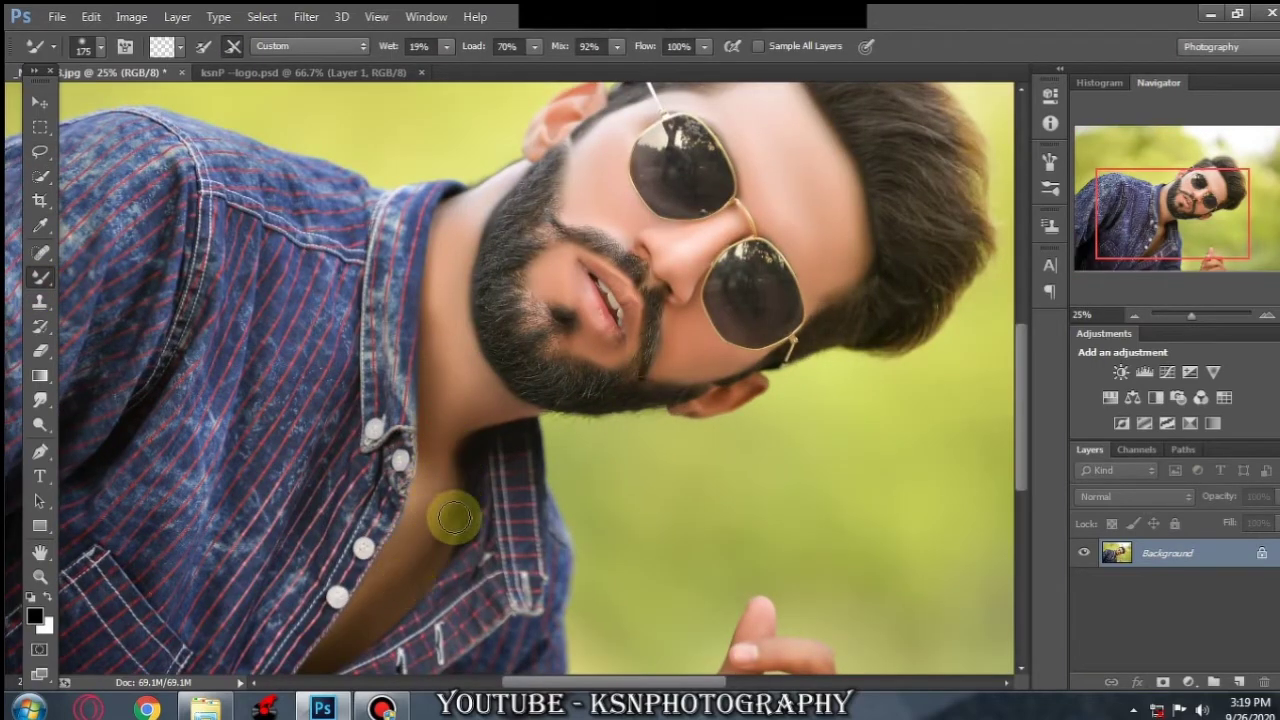
pyautogui.press(']')
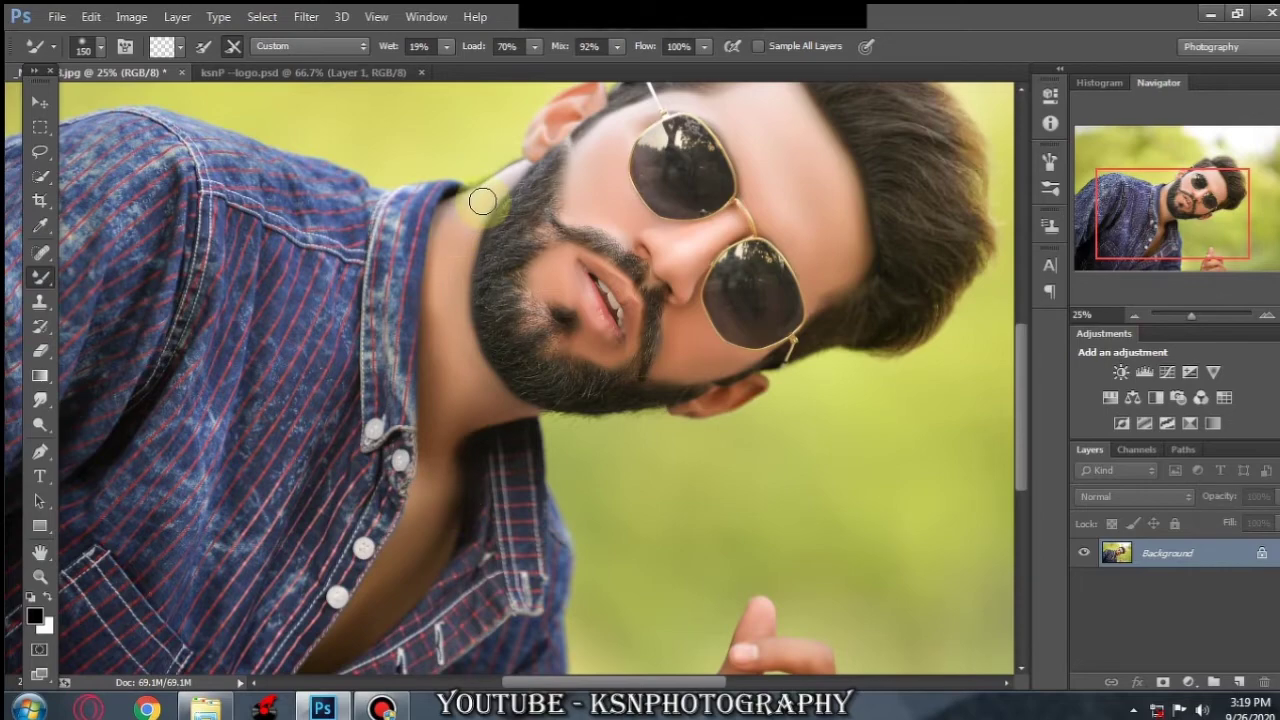
pyautogui.press(']')
pyautogui.press(']')
pyautogui.click(452, 385)
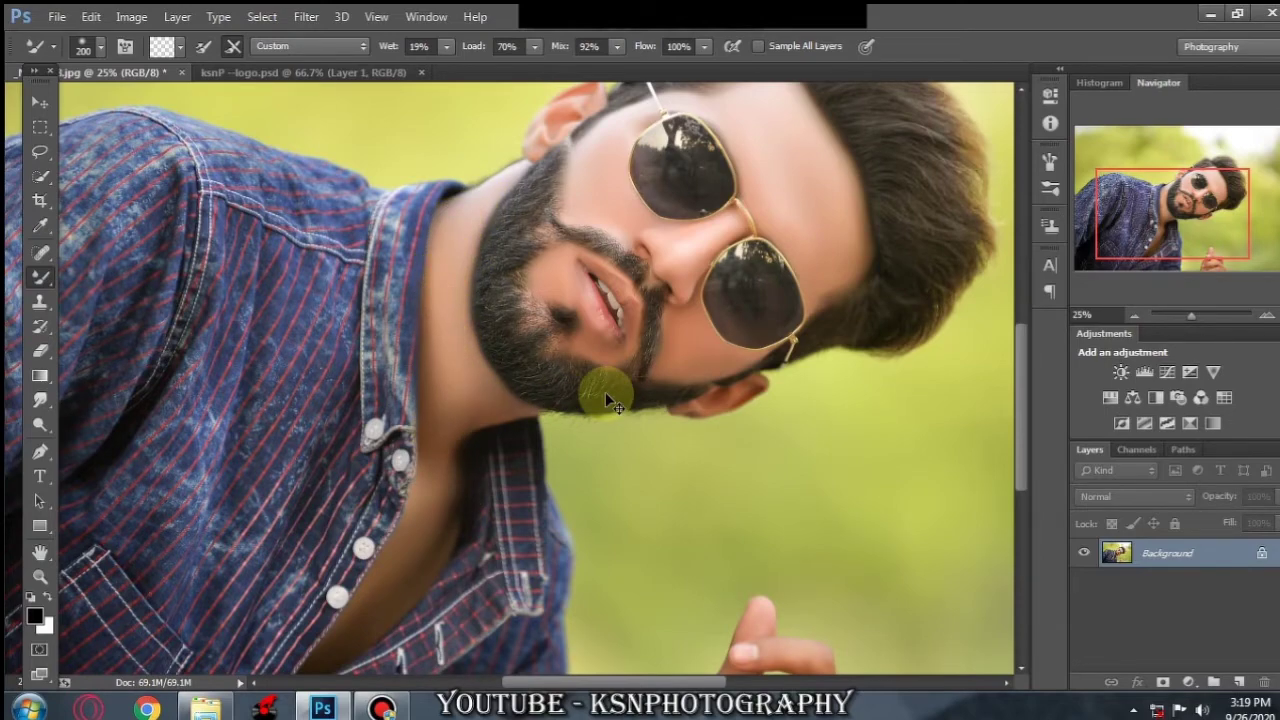
pyautogui.hotkey('ctrl', '-')
pyautogui.hotkey('ctrl', '-')
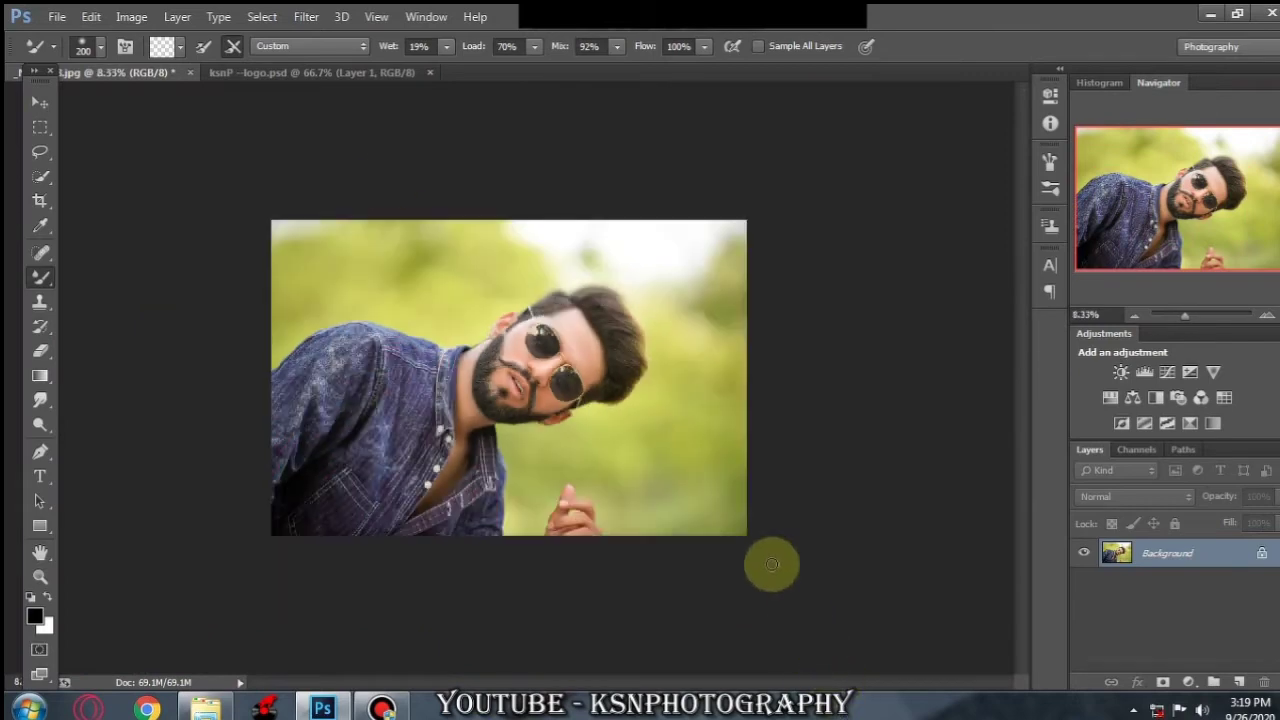
# Step: Add a Selective Color adjustment layer and shift the cyan in the Reds
pyautogui.click(40, 100)
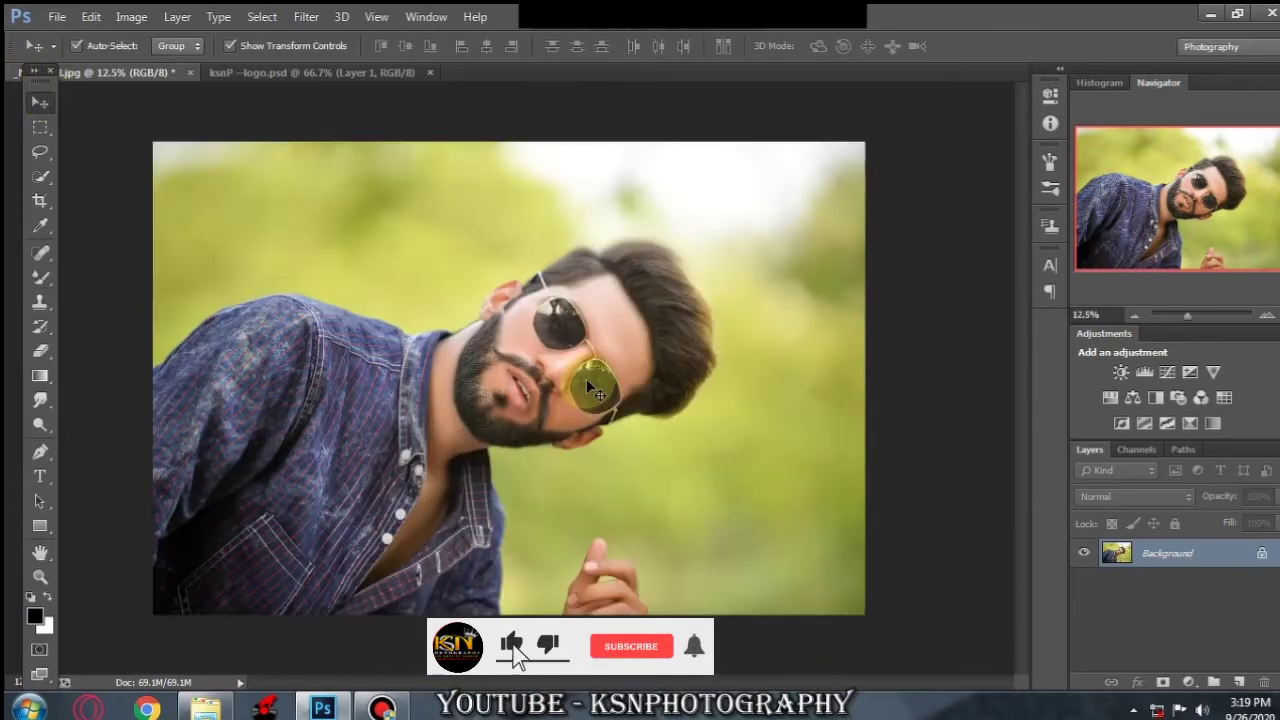
pyautogui.hotkey('ctrl', '+')
pyautogui.click(1190, 681)
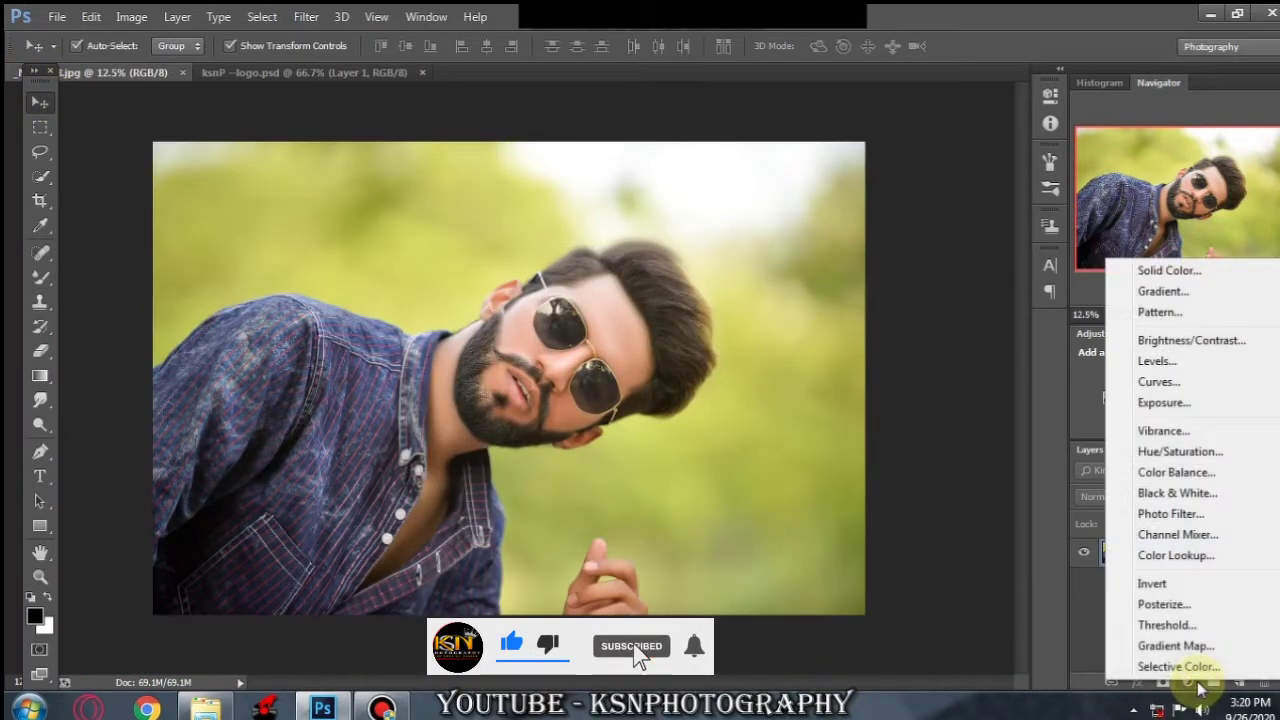
pyautogui.click(1190, 666)
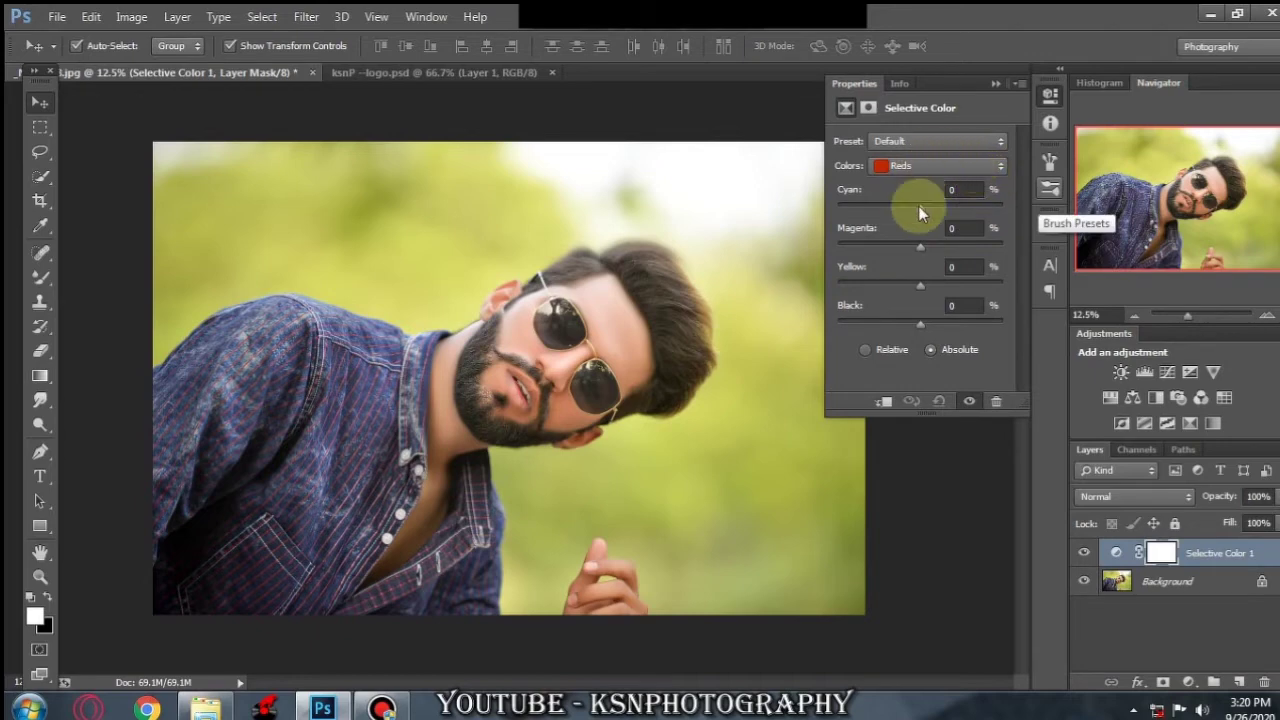
pyautogui.moveTo(923, 206)
pyautogui.mouseDown()
pyautogui.moveTo(980, 205)
pyautogui.moveTo(915, 205)
pyautogui.moveTo(960, 208)
pyautogui.moveTo(959, 243)
pyautogui.moveTo(907, 255)
pyautogui.moveTo(921, 262)
pyautogui.moveTo(908, 325)
pyautogui.mouseUp()
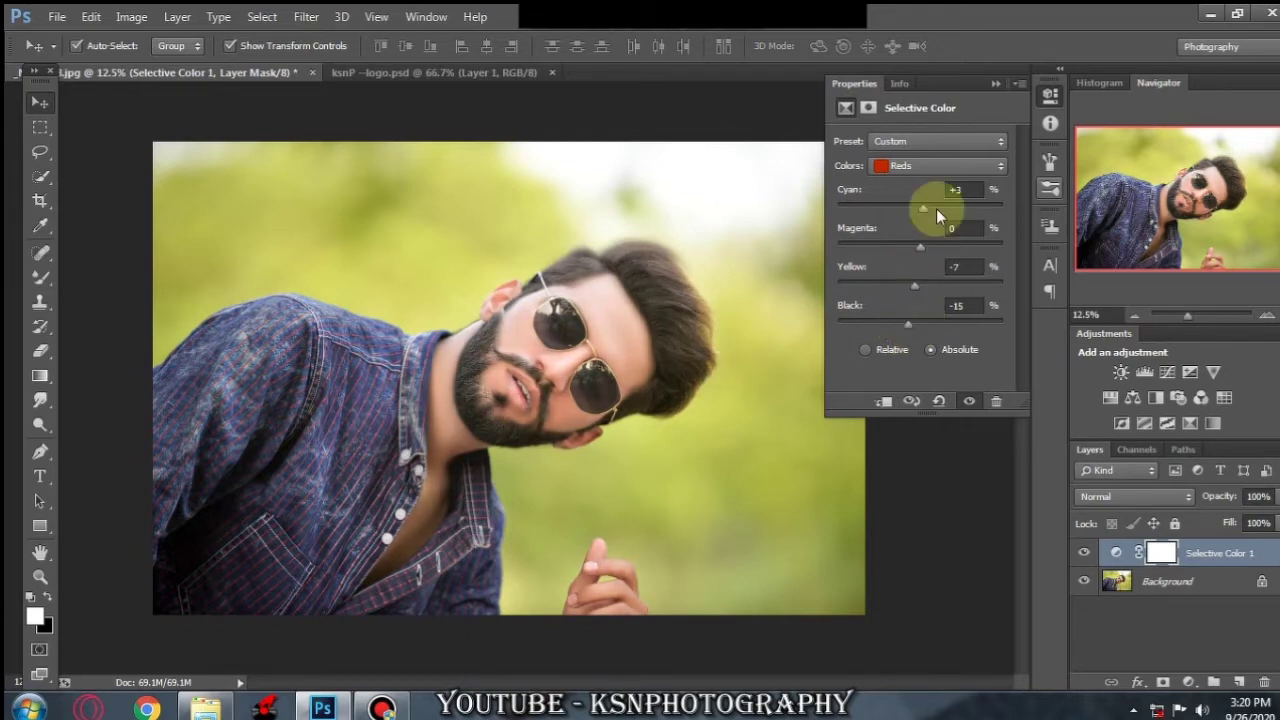
# Step: Set the Yellows to Cyan -17, Magenta +36, Yellow +8, Black +18
pyautogui.click(933, 170)
pyautogui.click(915, 192)
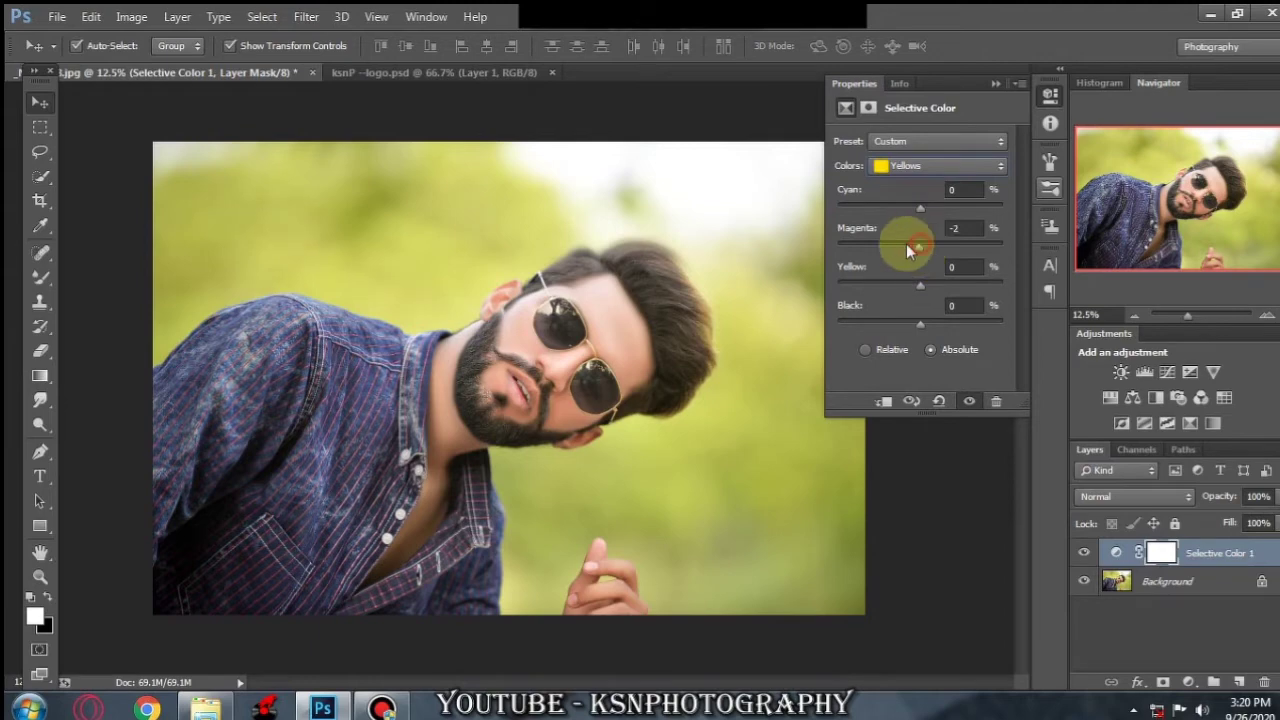
pyautogui.moveTo(910, 251); pyautogui.dragTo(936, 258)
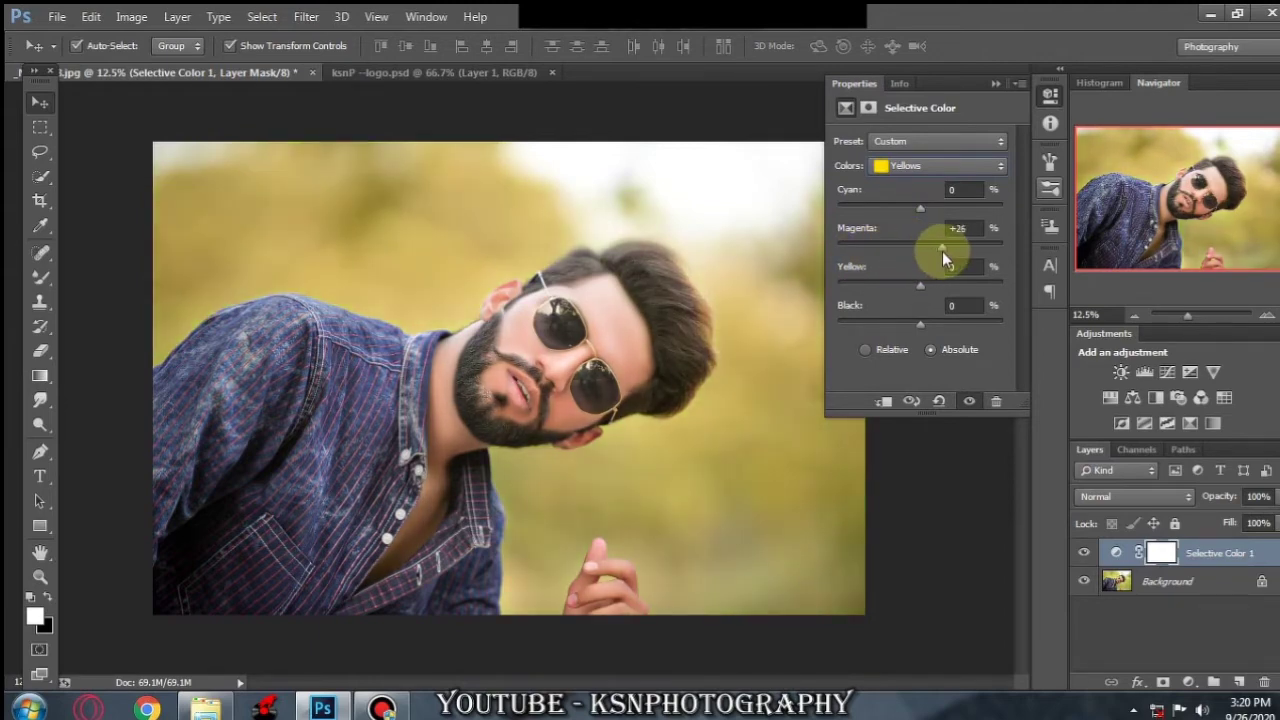
pyautogui.moveTo(920, 210); pyautogui.dragTo(906, 212)
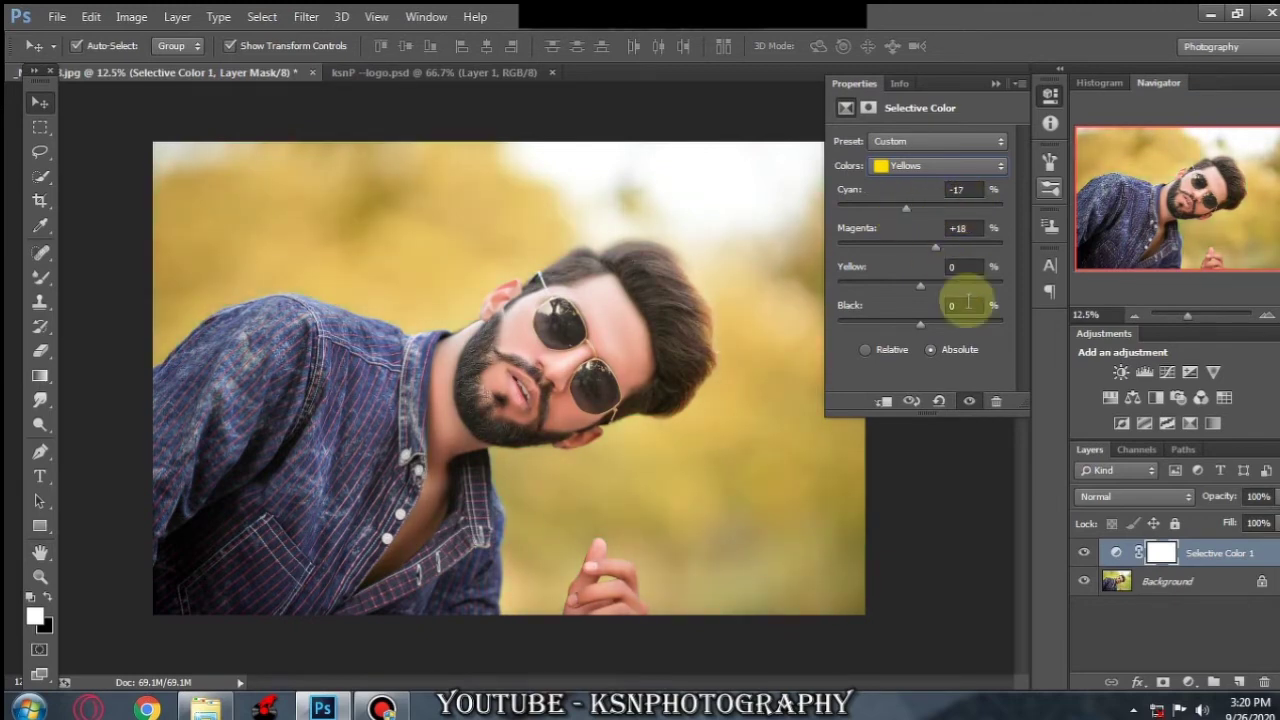
pyautogui.moveTo(920, 282)
pyautogui.mouseDown()
pyautogui.moveTo(893, 285)
pyautogui.moveTo(910, 289)
pyautogui.mouseUp()
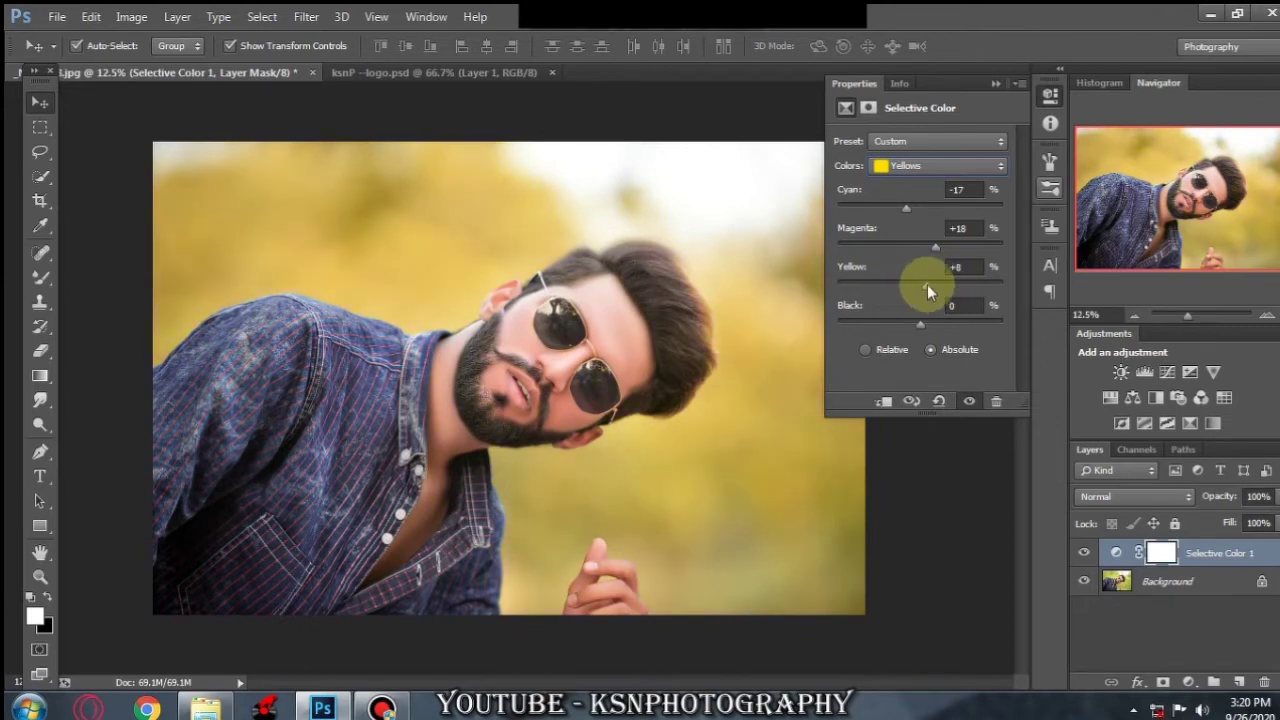
pyautogui.moveTo(920, 322)
pyautogui.mouseDown()
pyautogui.moveTo(896, 324)
pyautogui.moveTo(927, 320)
pyautogui.mouseUp()
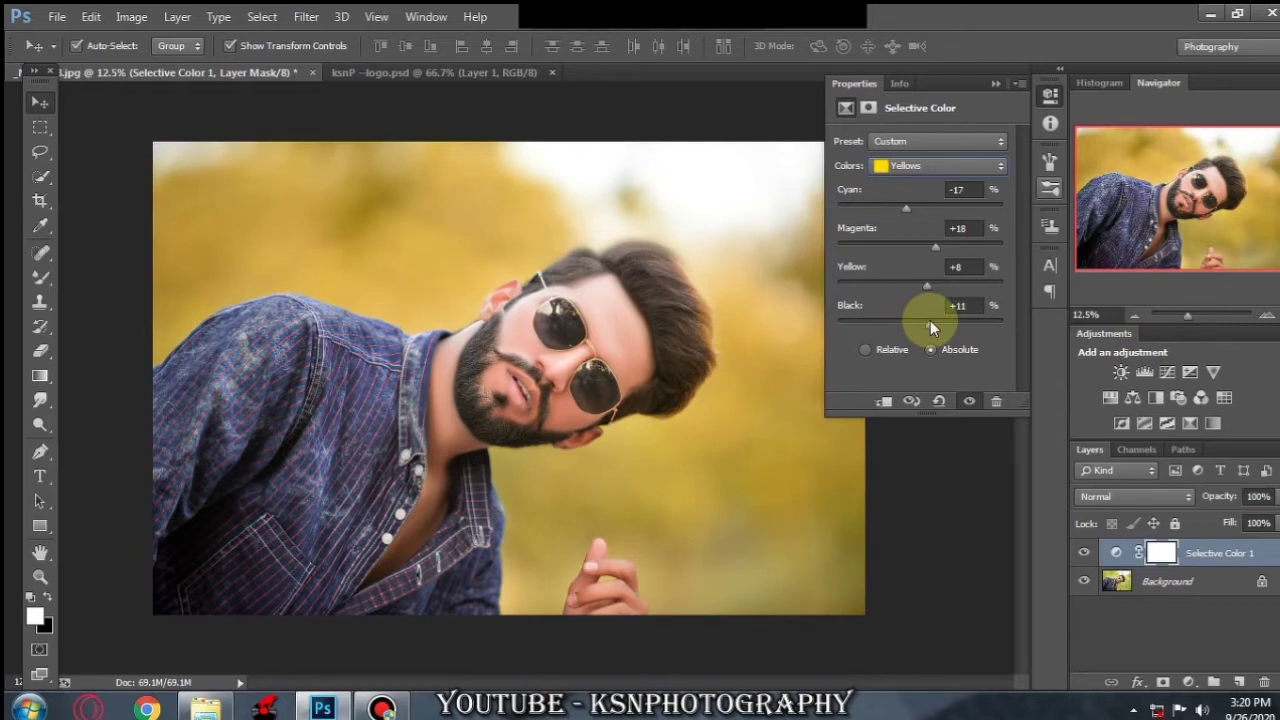
pyautogui.moveTo(933, 243)
pyautogui.mouseDown()
pyautogui.moveTo(915, 248)
pyautogui.moveTo(949, 247)
pyautogui.mouseUp()
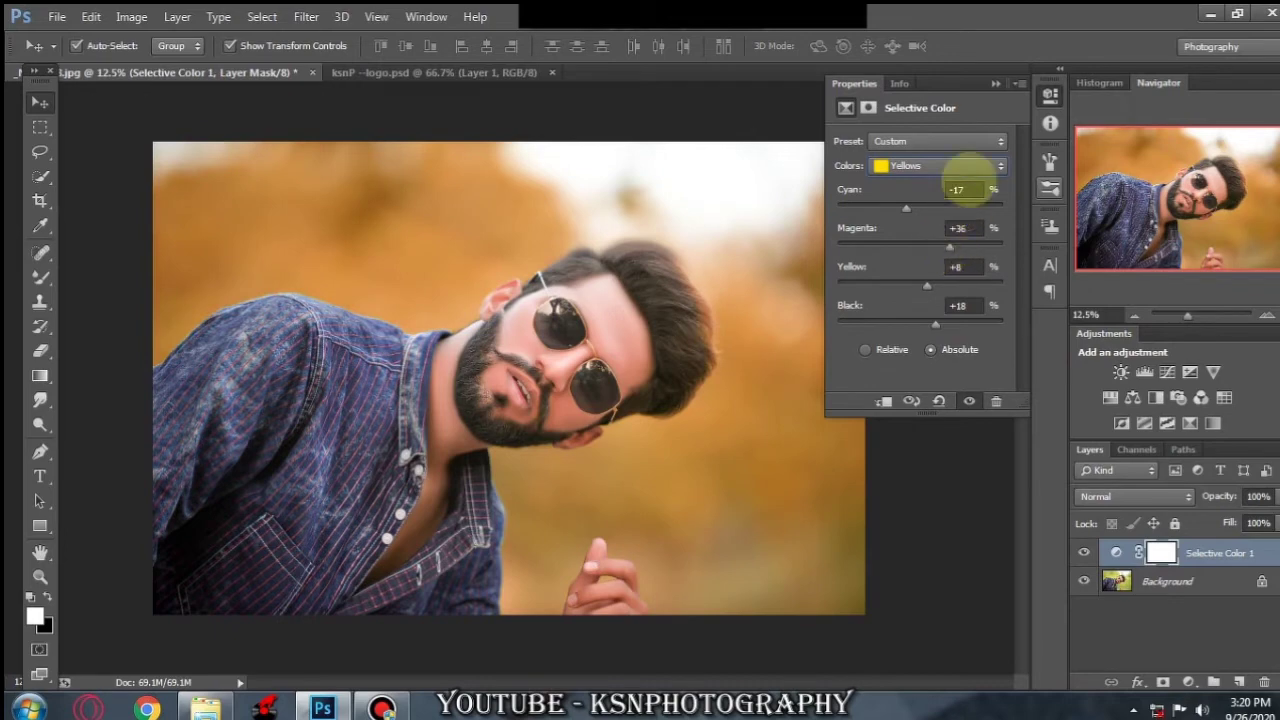
pyautogui.click(940, 166)
# Step: Set the Greens to Cyan +54, Magenta -52, Yellow -30 and close the Properties panel
pyautogui.click(930, 212)
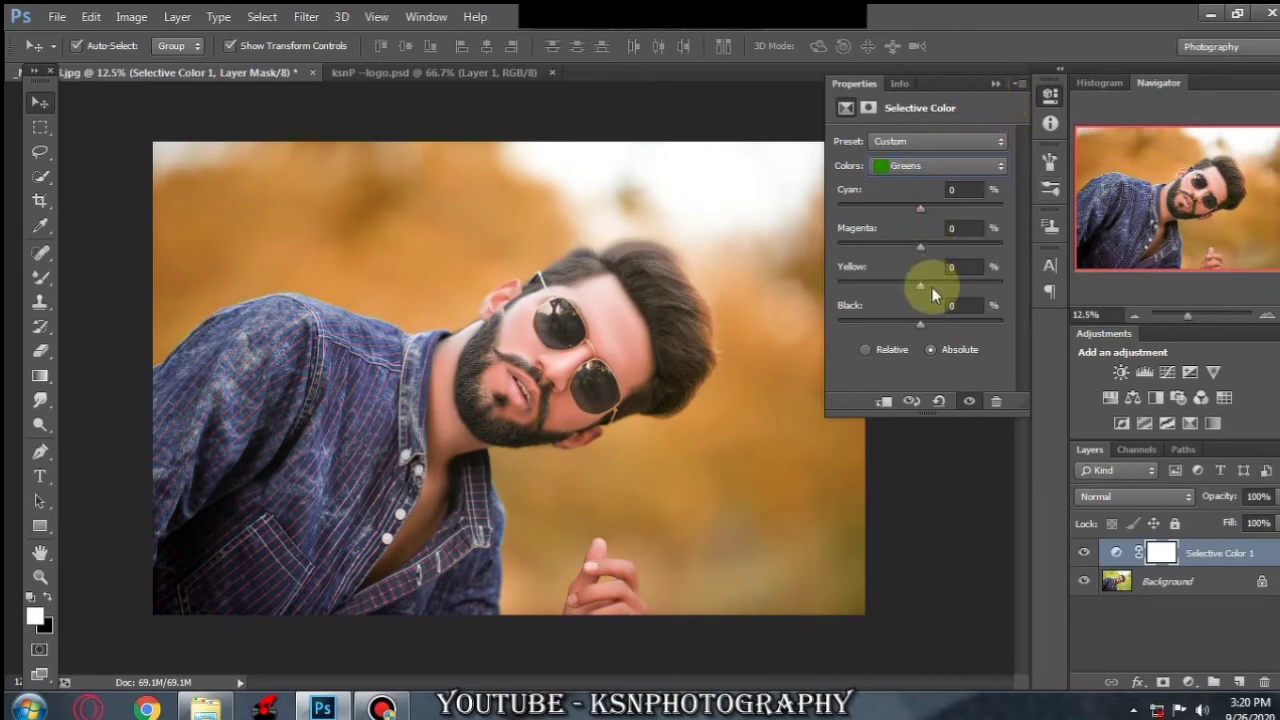
pyautogui.moveTo(936, 285)
pyautogui.mouseDown()
pyautogui.moveTo(971, 278)
pyautogui.moveTo(895, 290)
pyautogui.mouseUp()
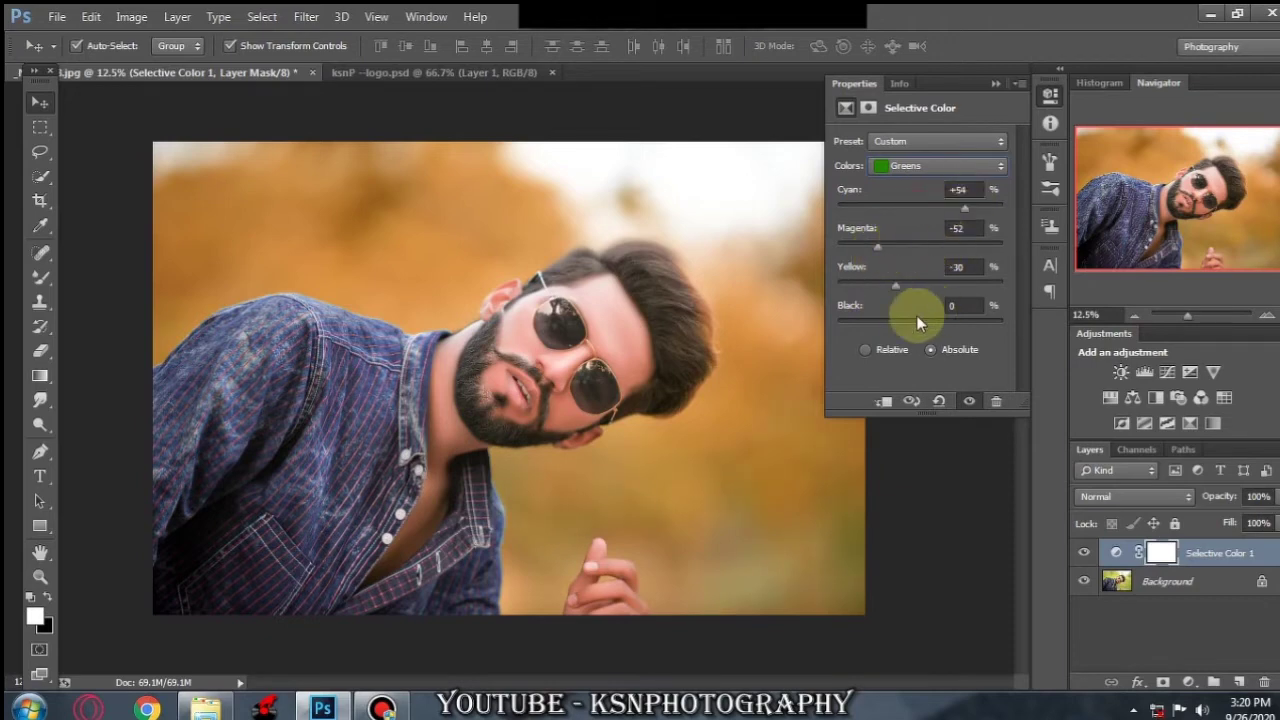
pyautogui.click(998, 86)
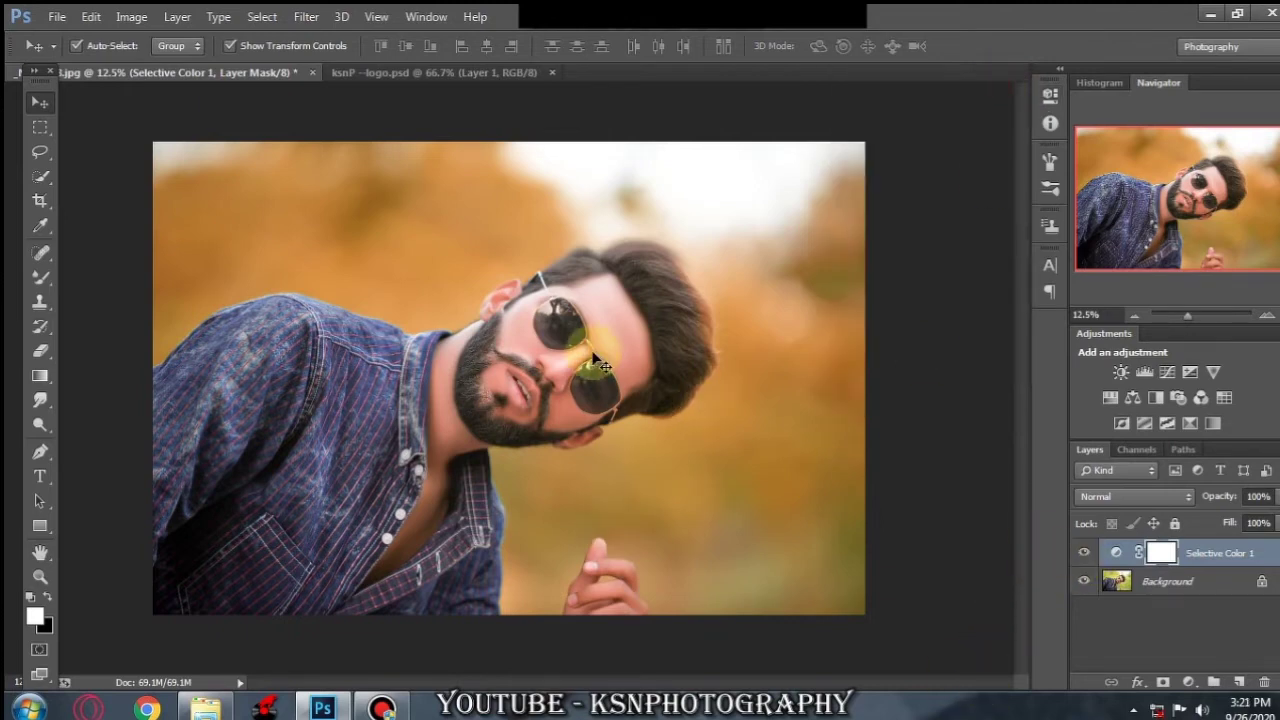
# Step: Toggle Selective Color 1 off and on to compare, leaving it visible
pyautogui.scroll(1, 591, 352)
pyautogui.scroll(1, 595, 360)
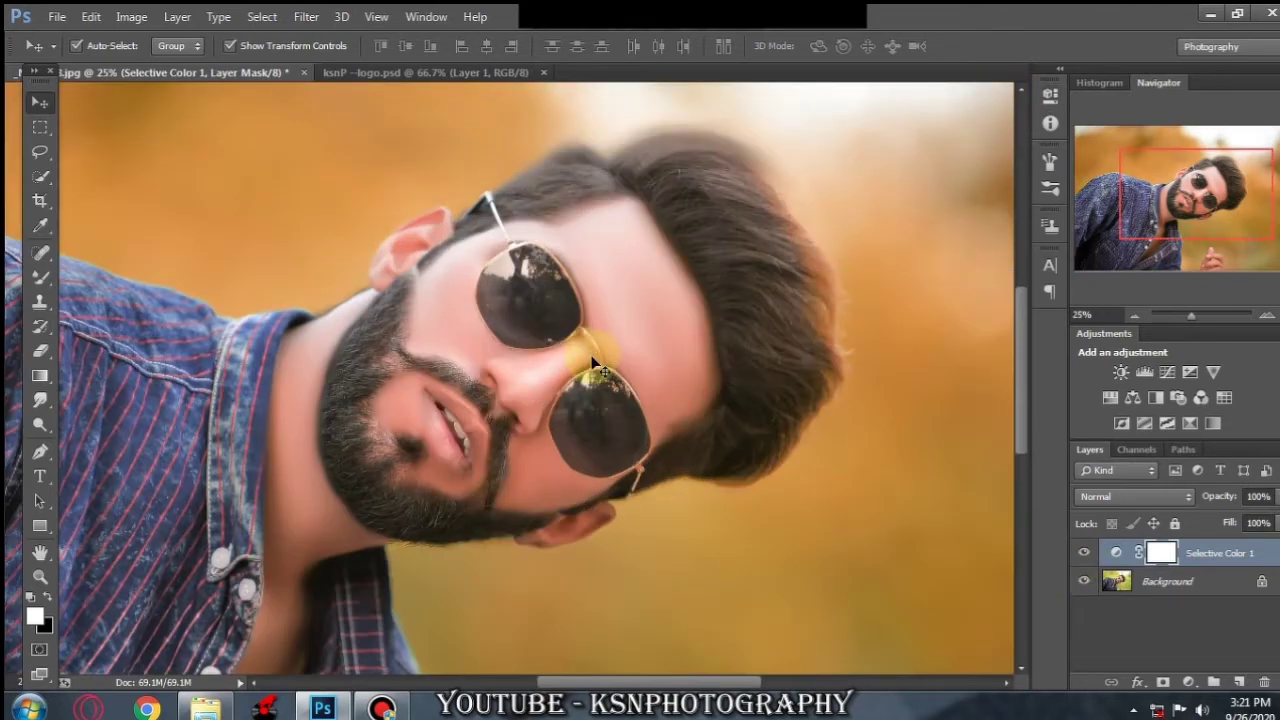
pyautogui.scroll(-1, 593, 362)
pyautogui.scroll(-1, 593, 365)
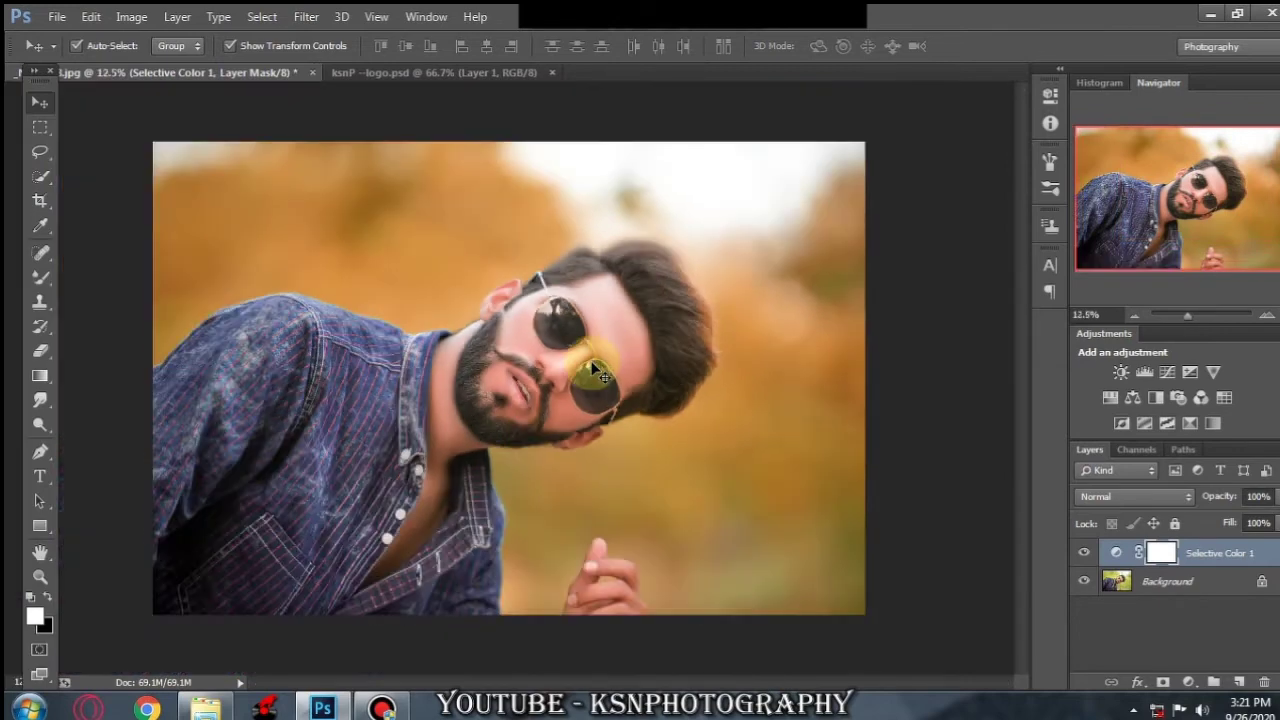
pyautogui.scroll(-1, 593, 373)
pyautogui.scroll(1, 593, 373)
pyautogui.click(1084, 555)
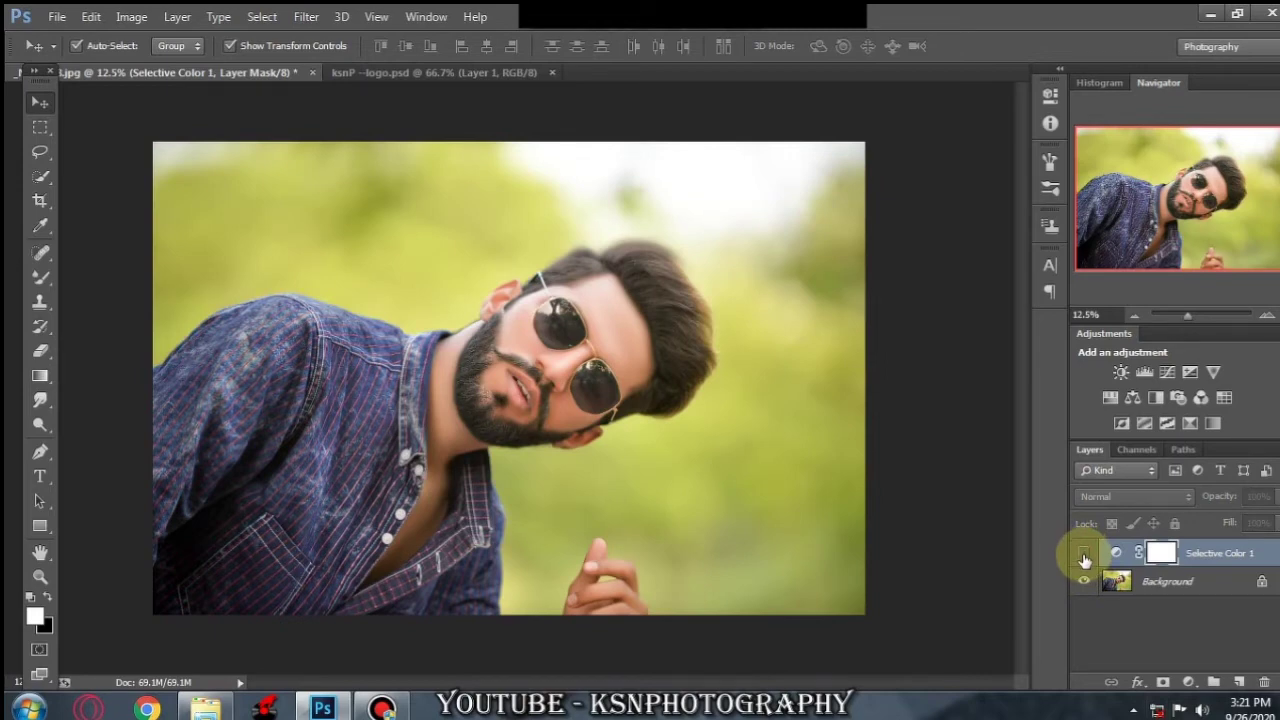
pyautogui.click(1084, 556)
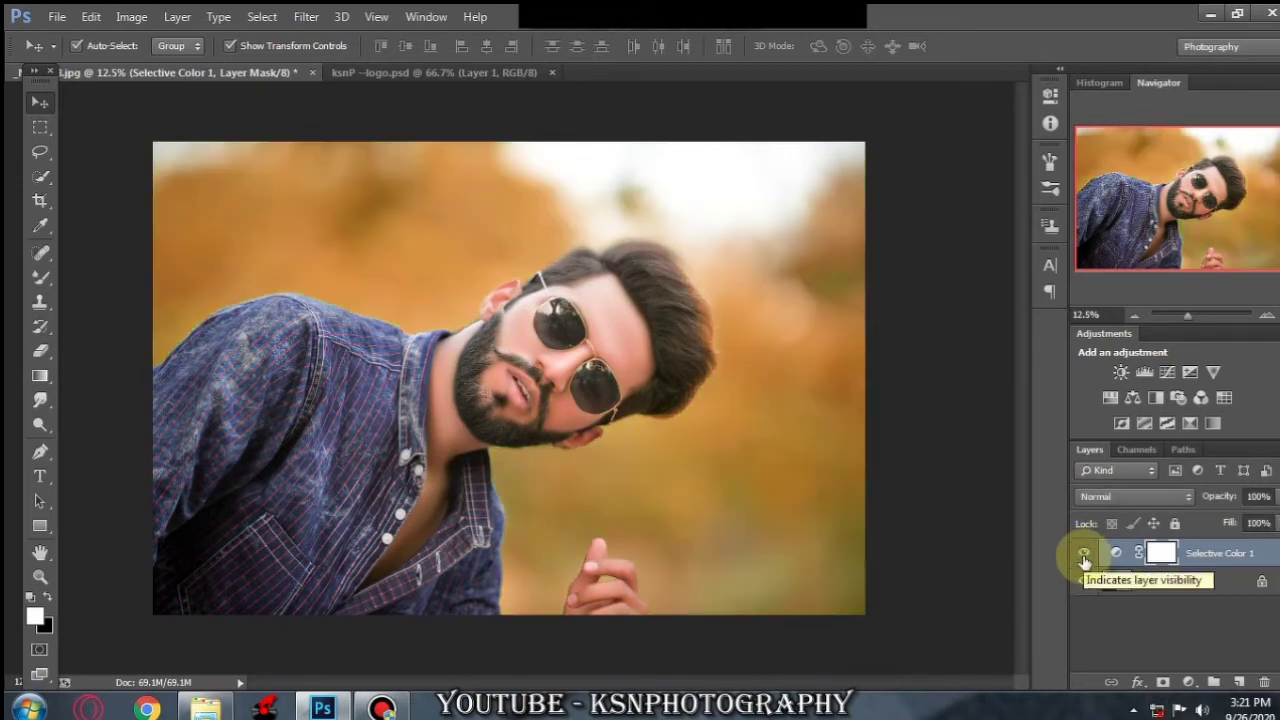
pyautogui.click(1084, 558)
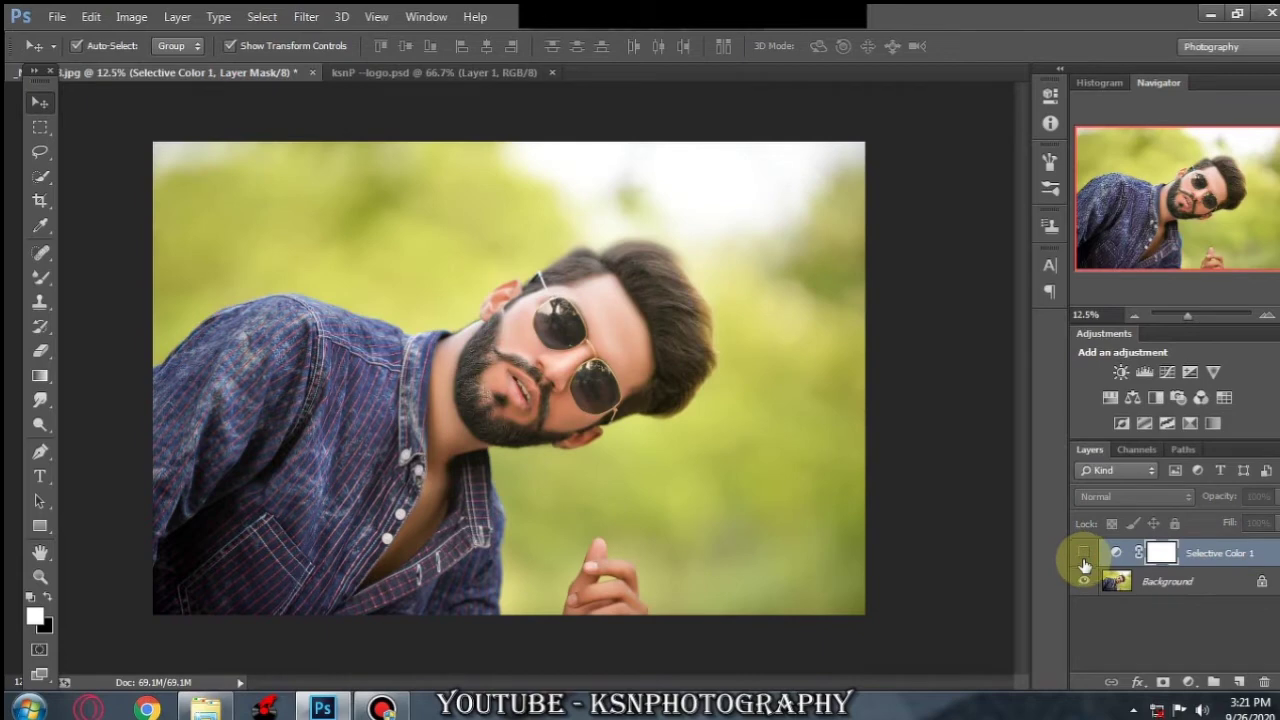
pyautogui.click(1083, 558)
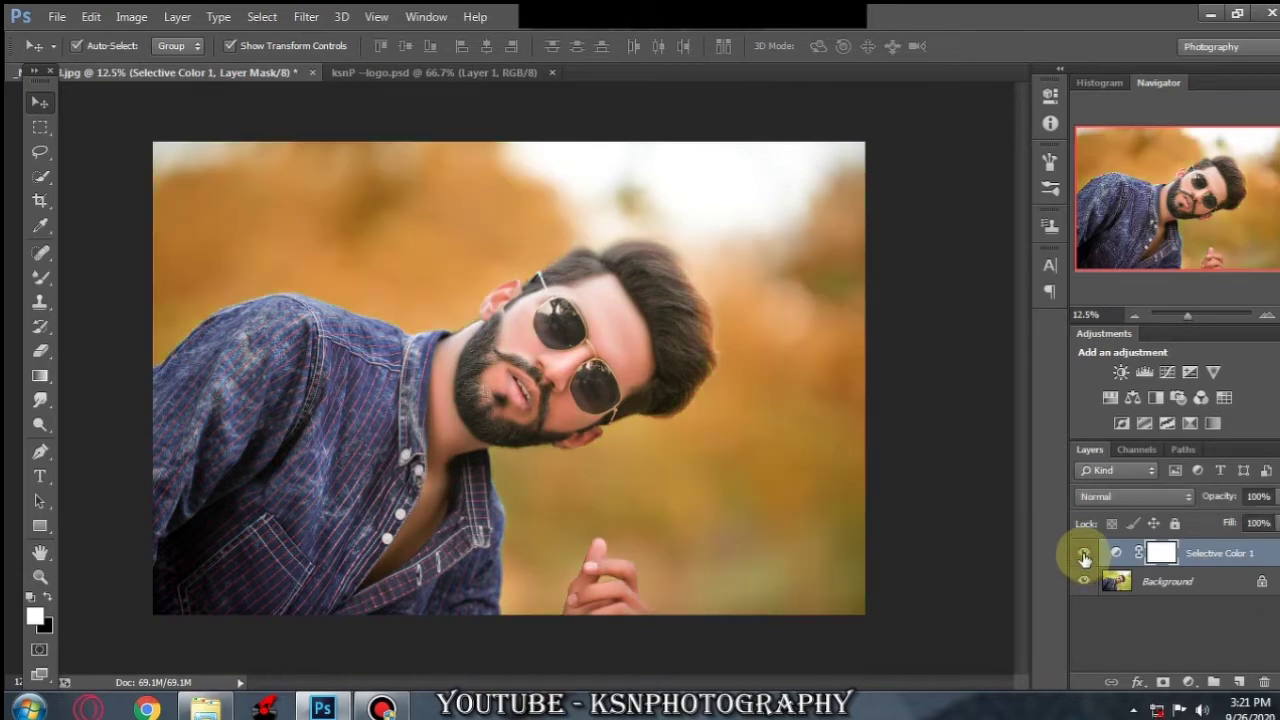
# Step: Merge the visible layers and, in the Camera Raw Filter, lower Shadows to -11
pyautogui.rightClick(1157, 590)
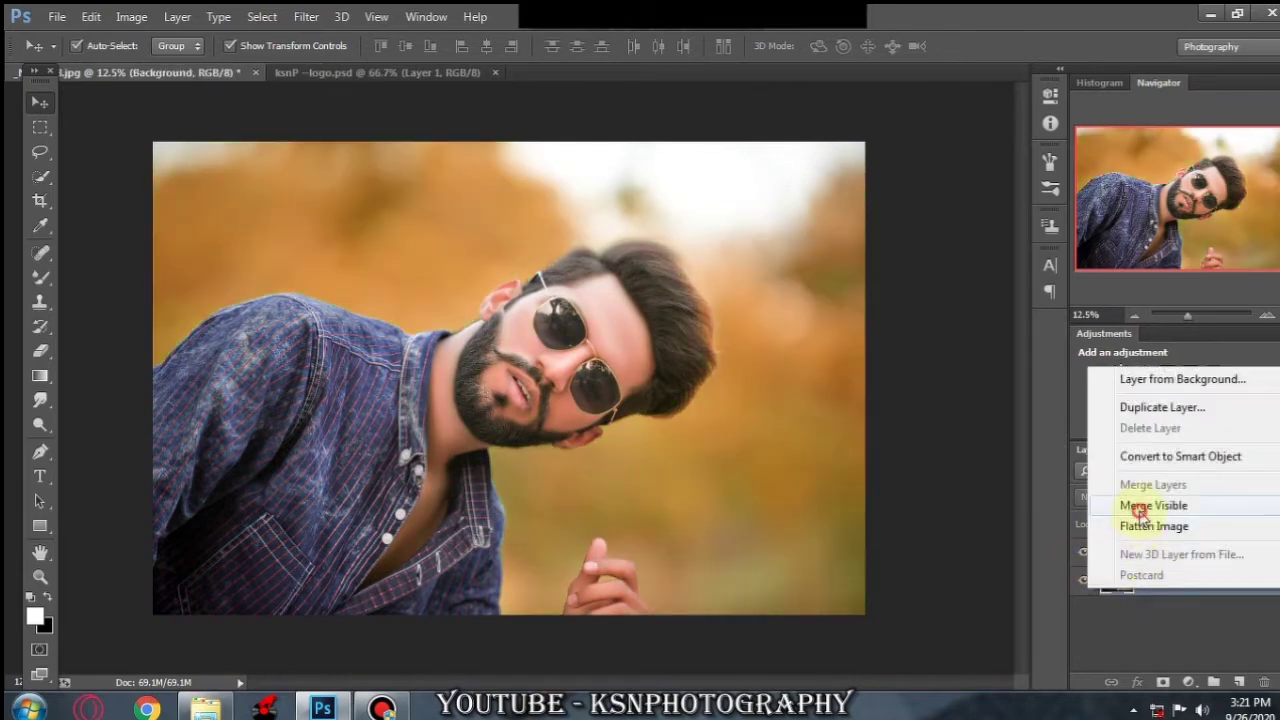
pyautogui.click(1139, 506)
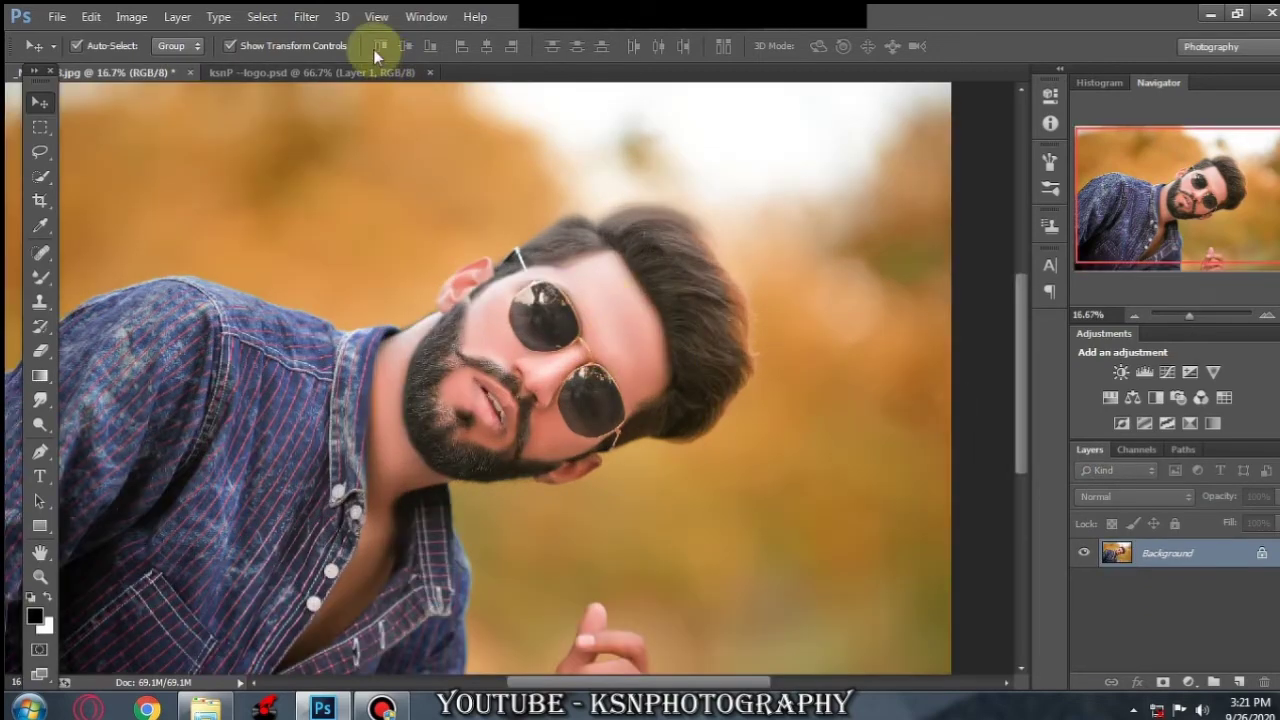
pyautogui.click(308, 17)
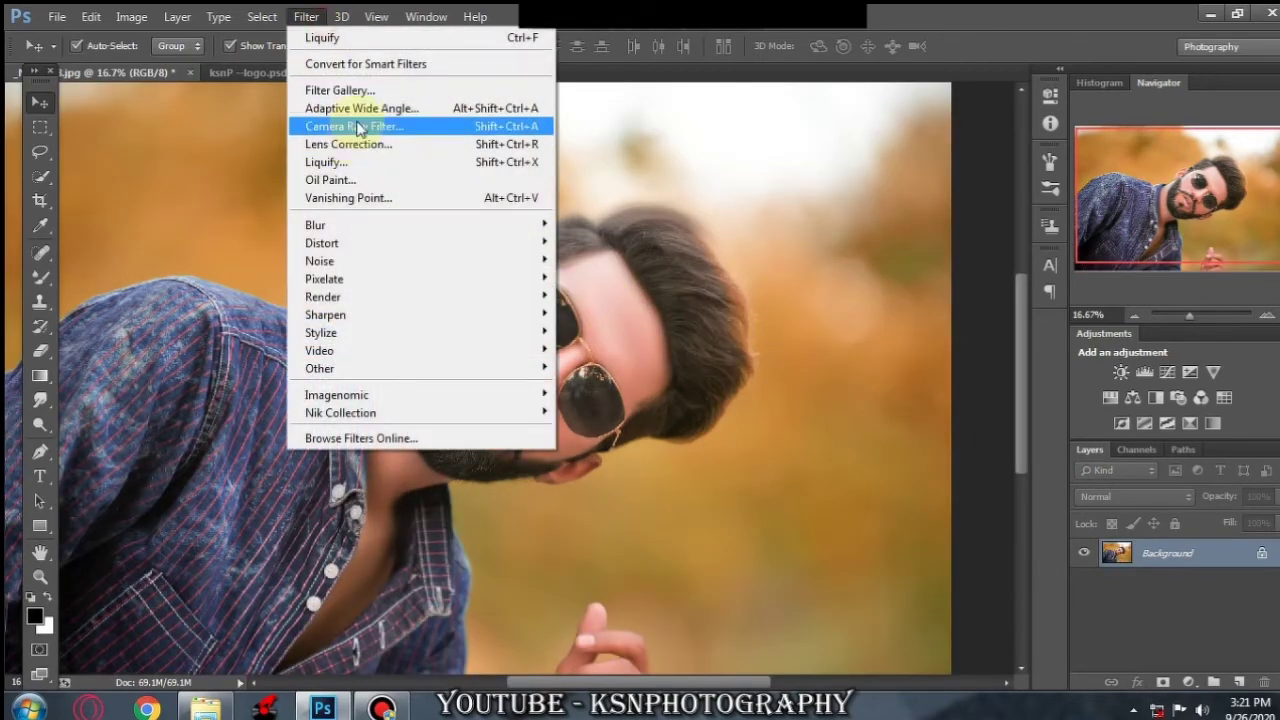
pyautogui.click(357, 126)
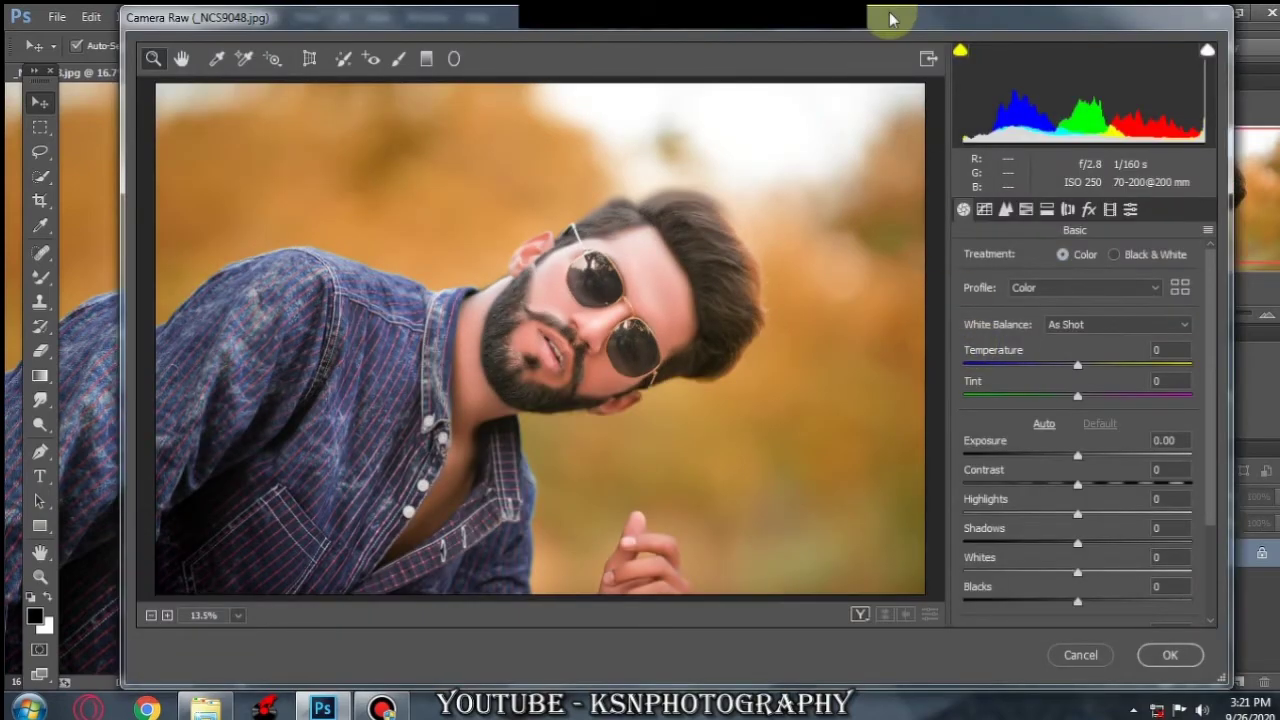
pyautogui.moveTo(889, 20); pyautogui.dragTo(822, 28)
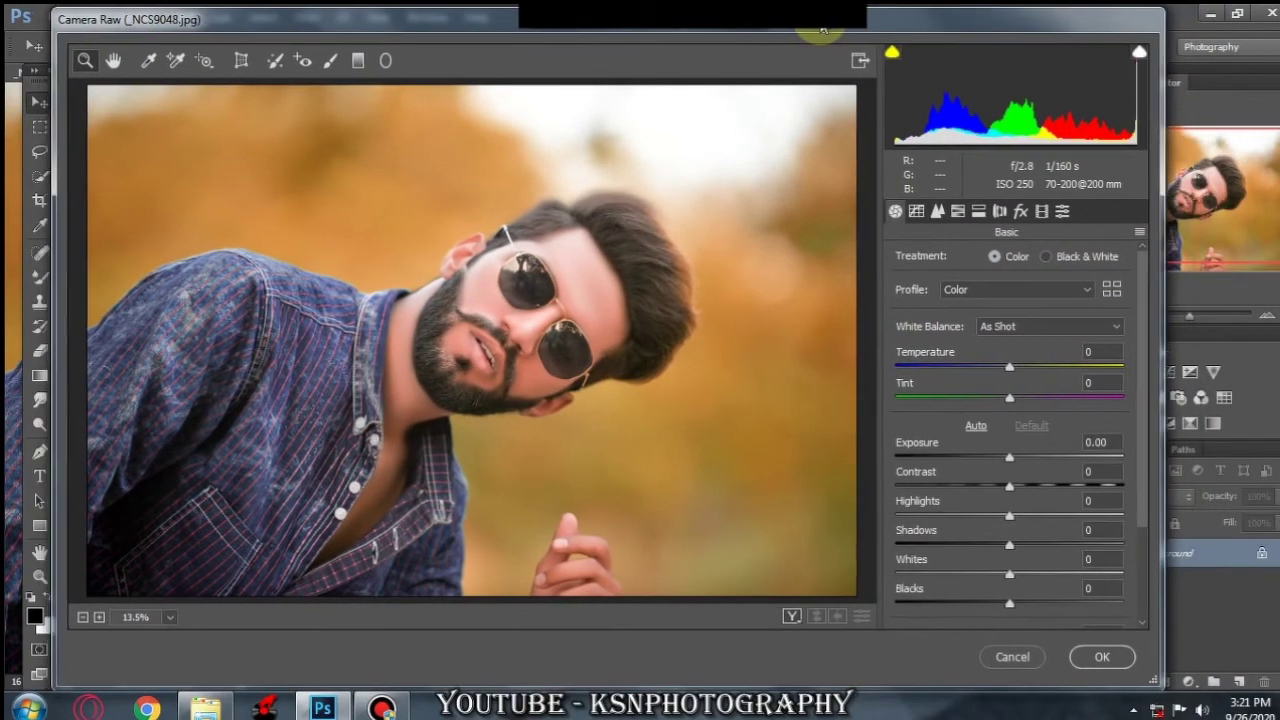
pyautogui.click(553, 348)
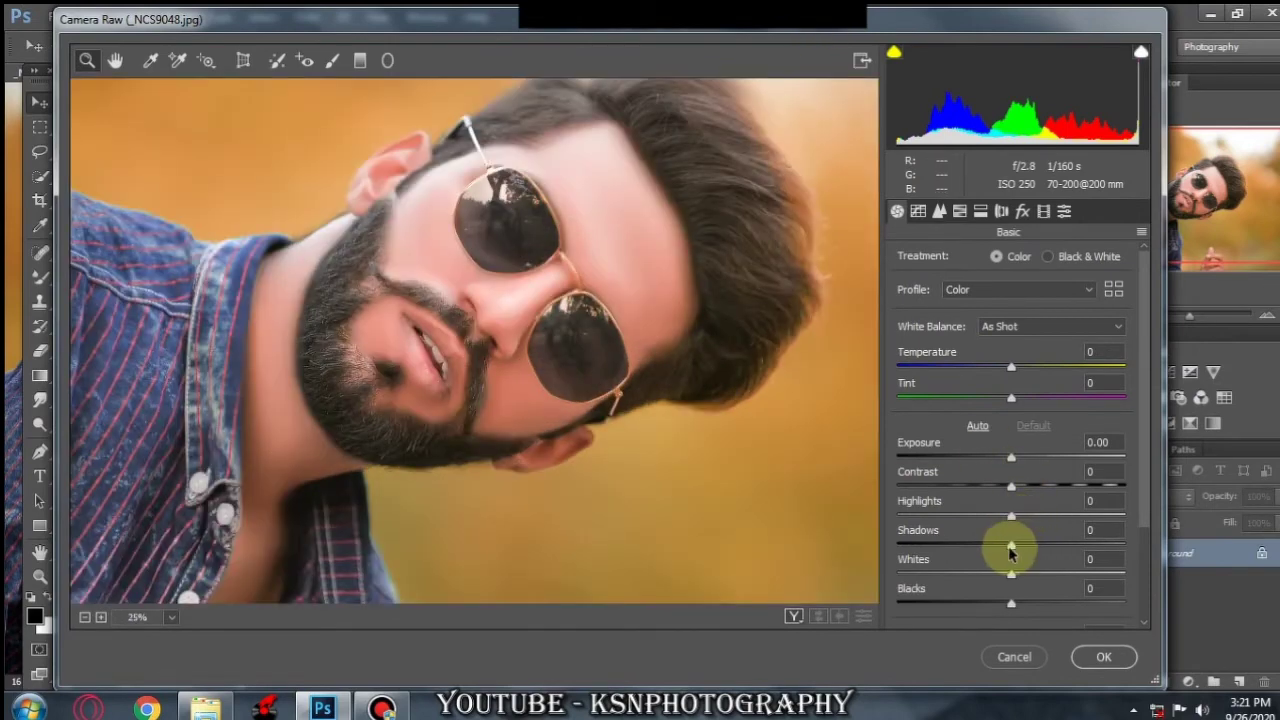
pyautogui.moveTo(1010, 543)
pyautogui.mouseDown()
pyautogui.moveTo(997, 548)
pyautogui.moveTo(1045, 547)
pyautogui.moveTo(987, 548)
pyautogui.moveTo(998, 546)
pyautogui.mouseUp()
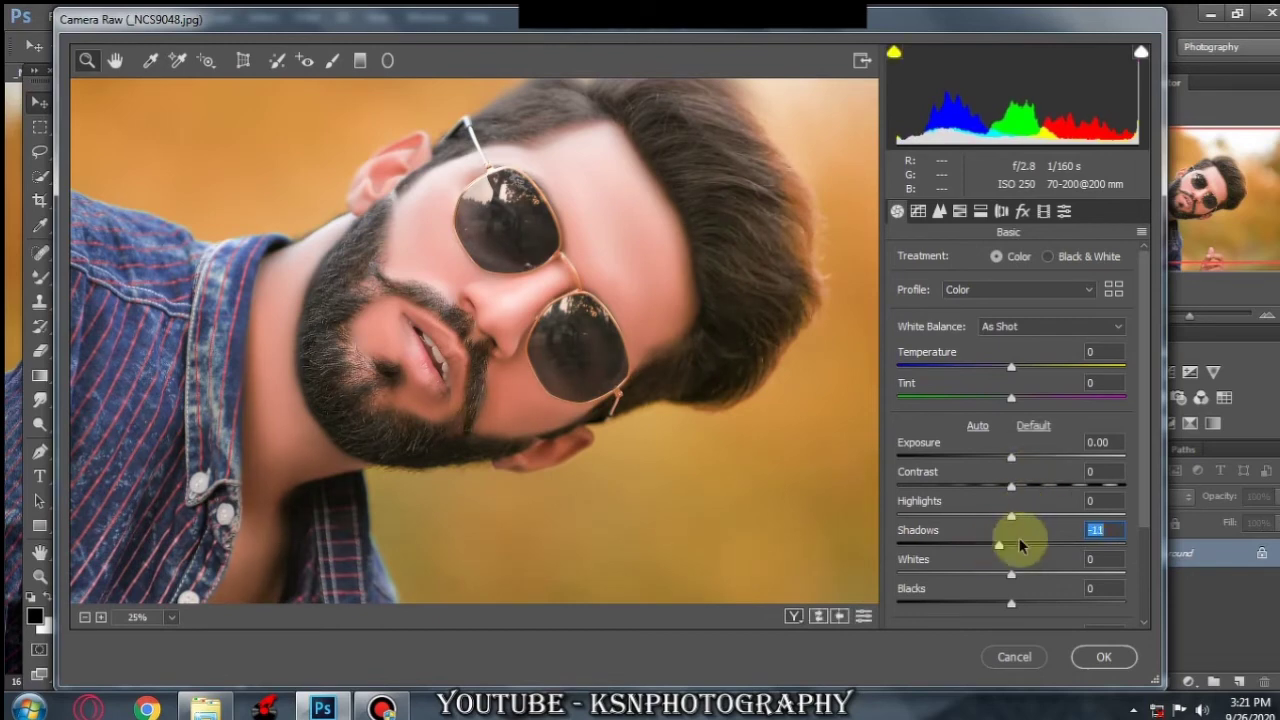
# Step: Set HSL Luminance to Reds +56, Oranges +16 and Blues -41
pyautogui.click(959, 211)
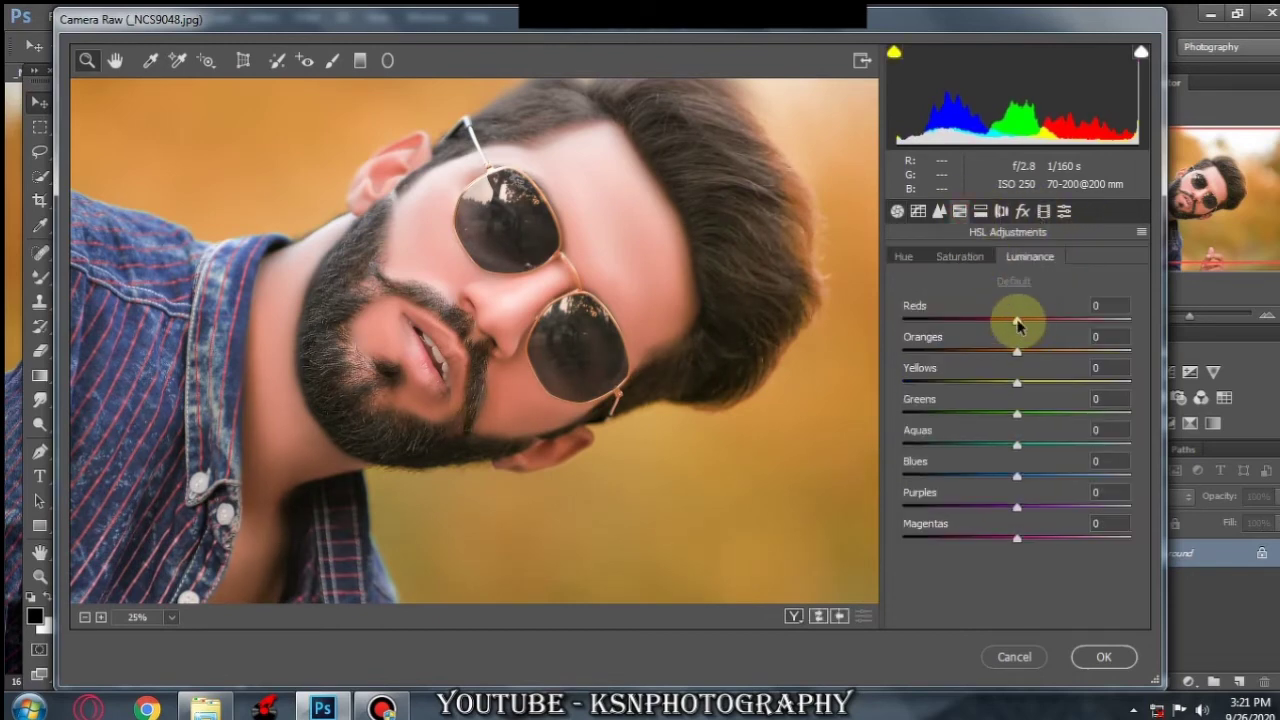
pyautogui.moveTo(1017, 322)
pyautogui.mouseDown()
pyautogui.moveTo(972, 318)
pyautogui.moveTo(1056, 324)
pyautogui.mouseUp()
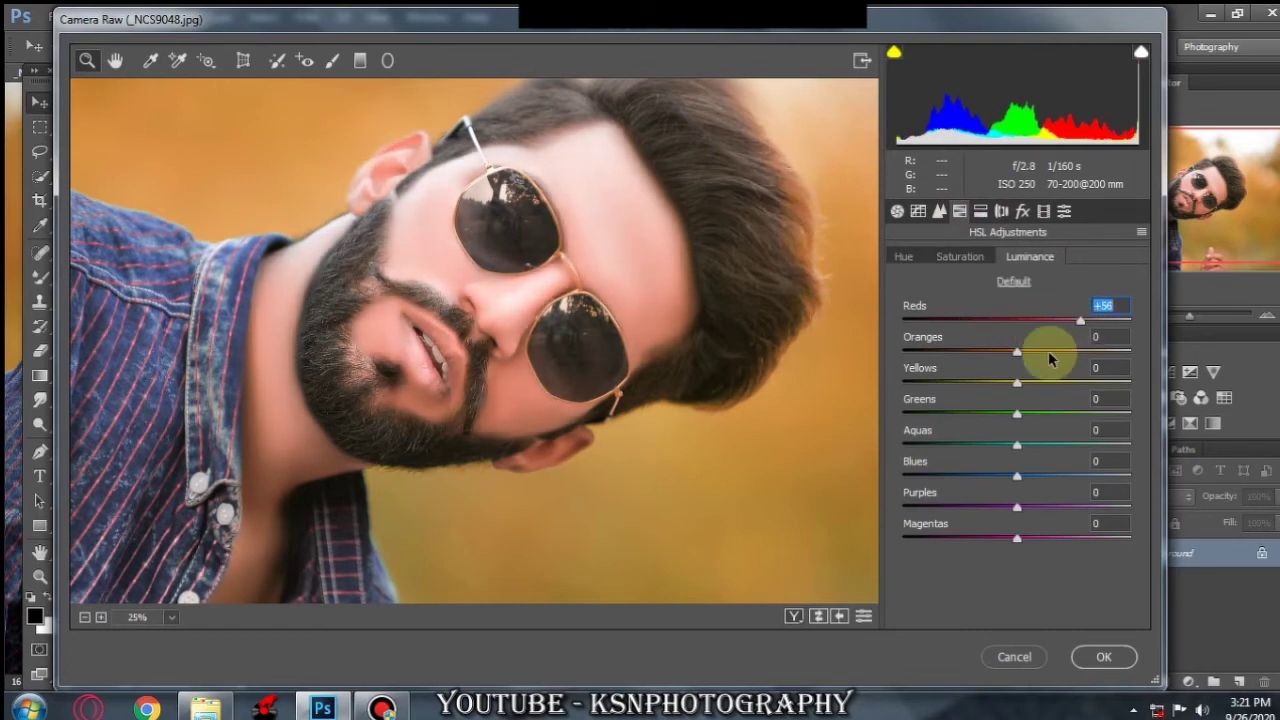
pyautogui.moveTo(1015, 350); pyautogui.dragTo(1038, 352)
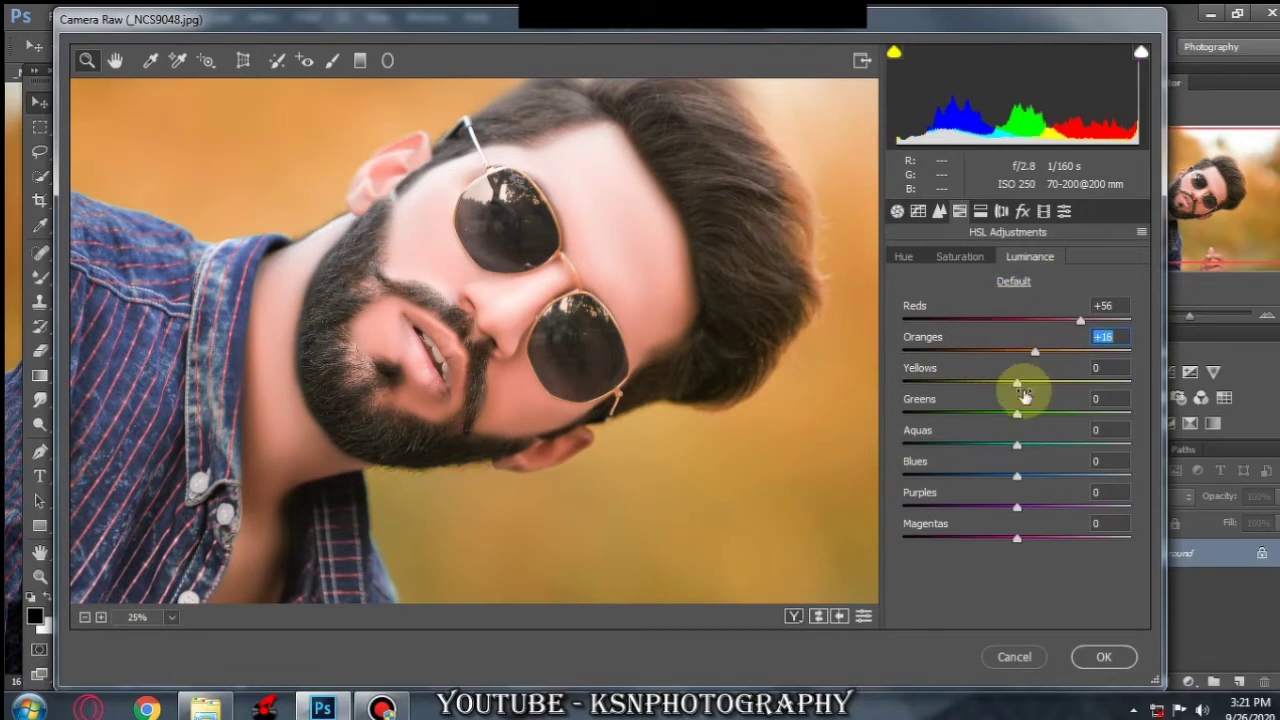
pyautogui.moveTo(1017, 477); pyautogui.dragTo(970, 477)
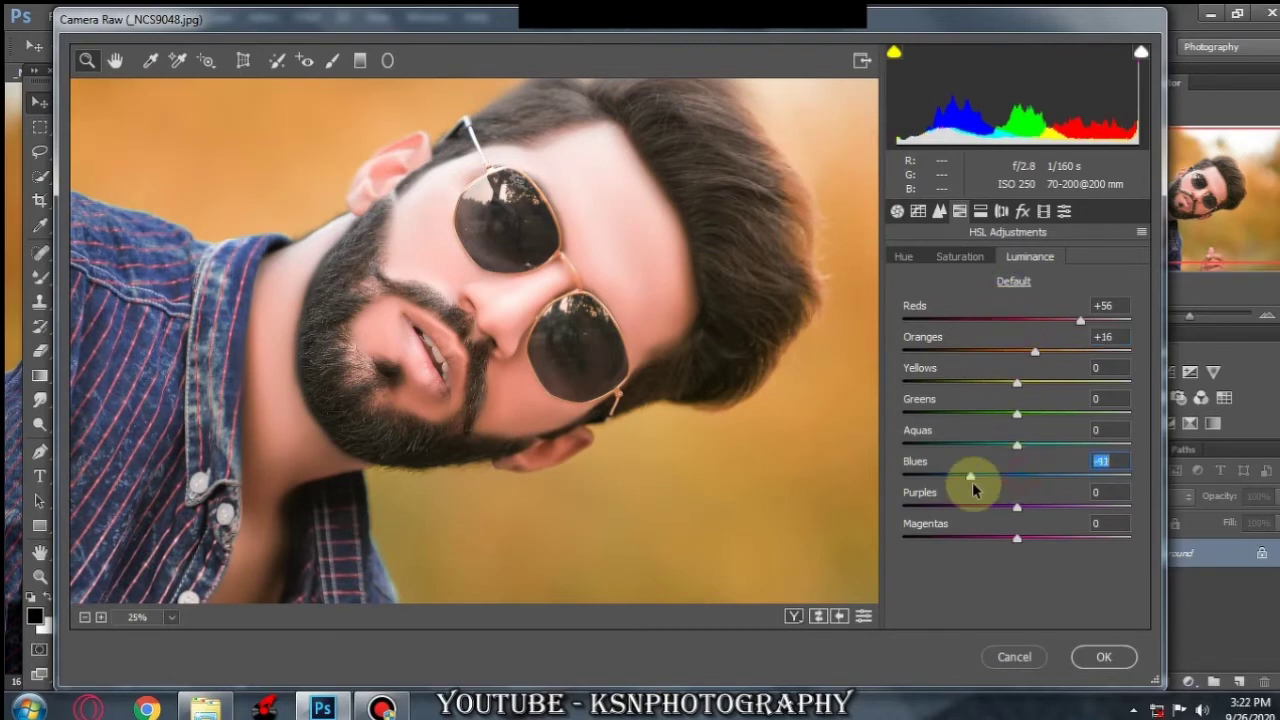
# Step: Set Blacks to -14 and Clarity to -1, then apply the Camera Raw grading
pyautogui.click(897, 210)
pyautogui.scroll(-3, 1010, 440)
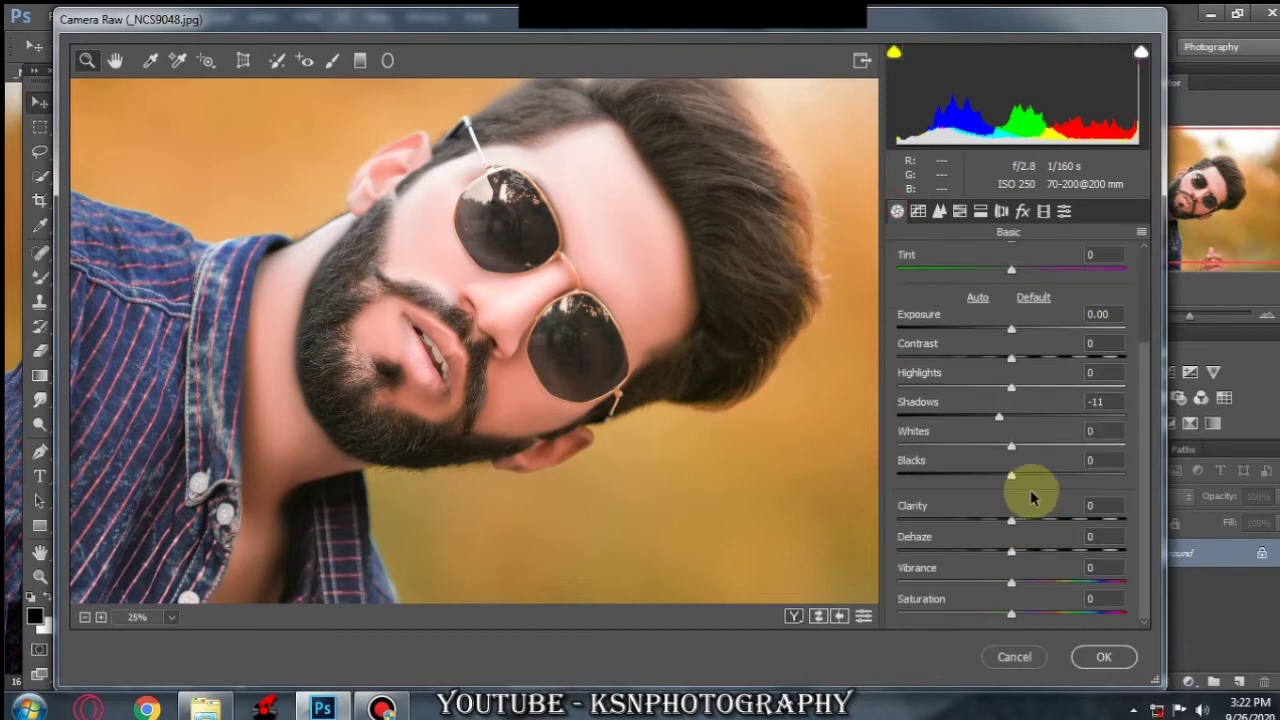
pyautogui.hotkey('ctrl', '-')
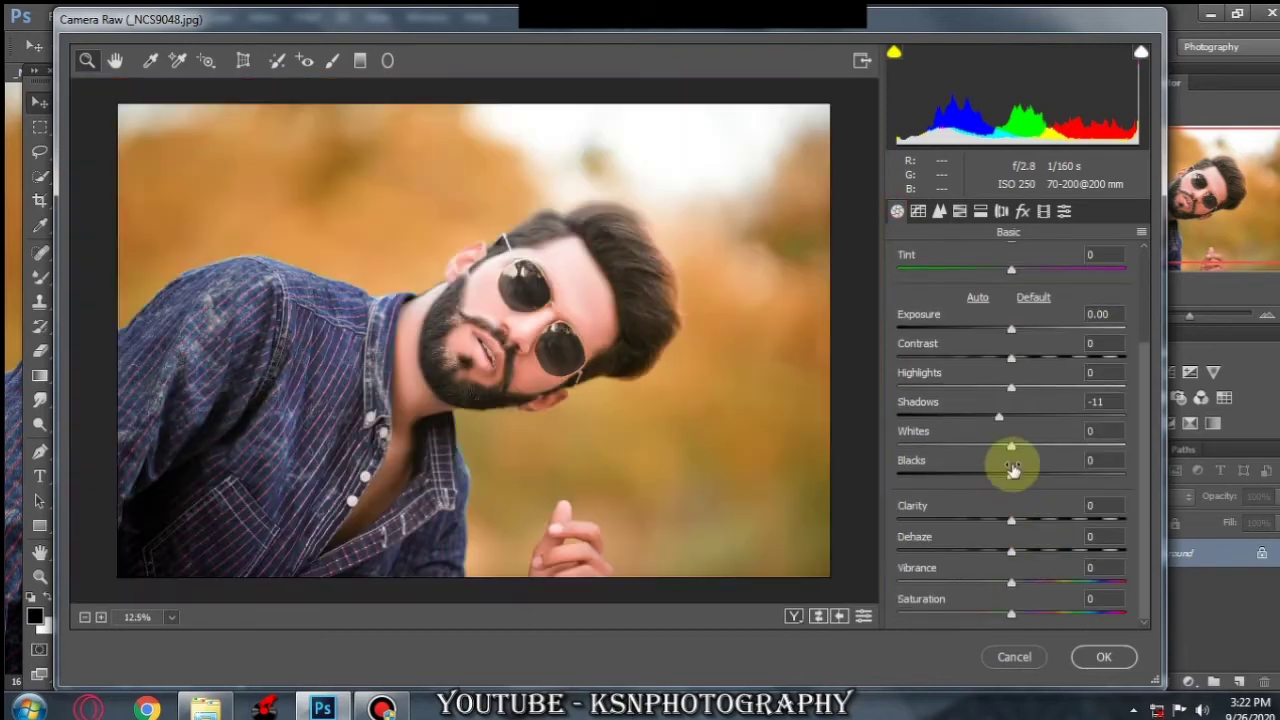
pyautogui.moveTo(1010, 476)
pyautogui.mouseDown()
pyautogui.moveTo(1046, 471)
pyautogui.moveTo(978, 480)
pyautogui.moveTo(995, 476)
pyautogui.mouseUp()
pyautogui.moveTo(1012, 521)
pyautogui.mouseDown()
pyautogui.moveTo(1035, 521)
pyautogui.moveTo(1010, 524)
pyautogui.mouseUp()
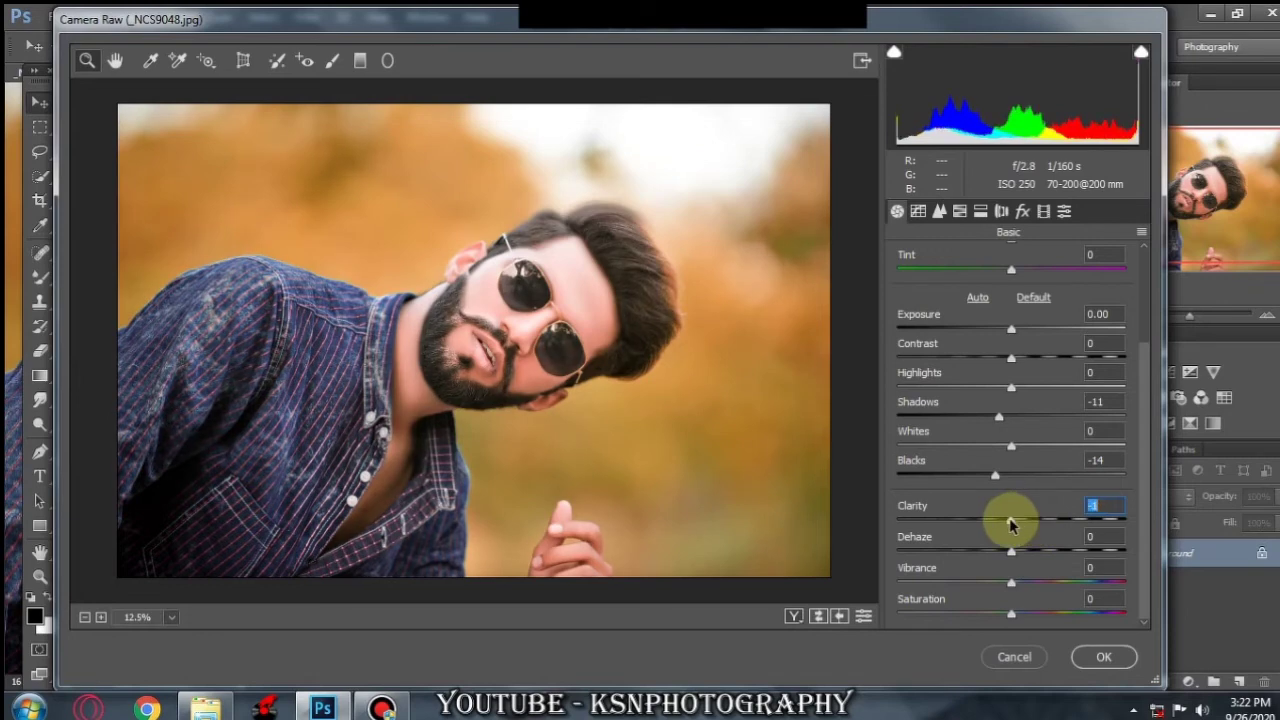
pyautogui.hotkey('ctrl', '-')
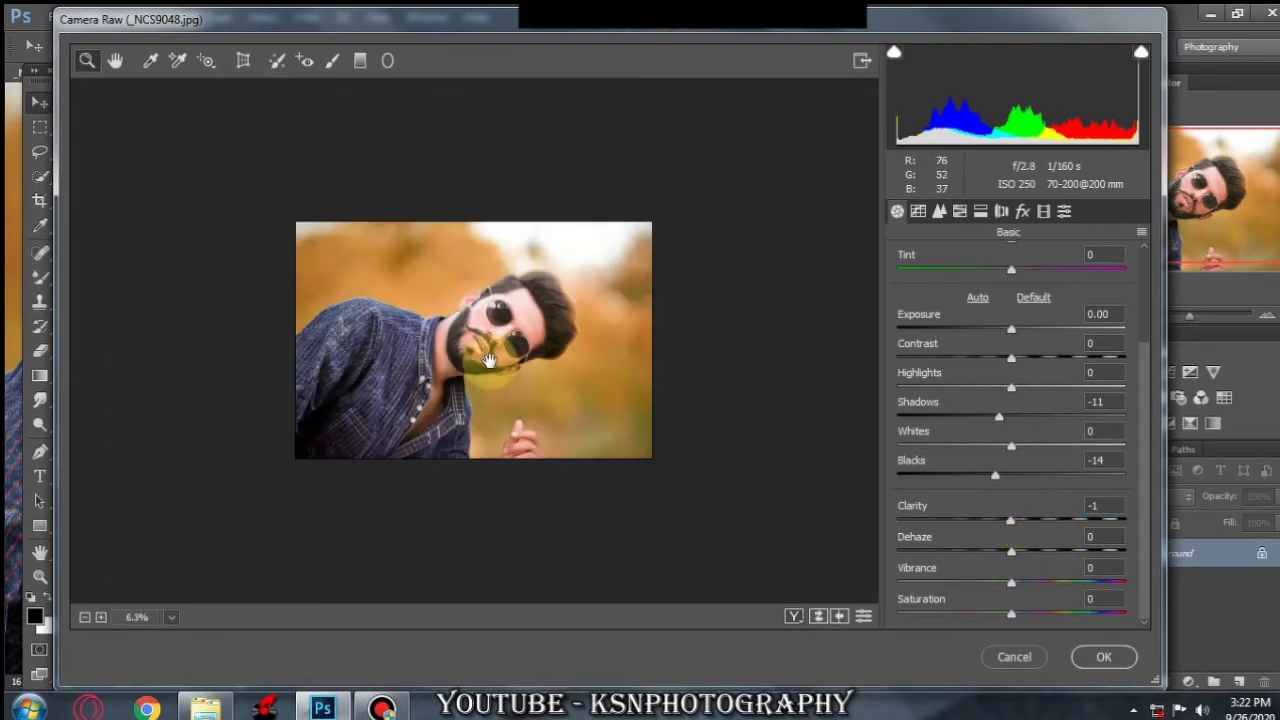
pyautogui.hotkey('ctrl', '+')
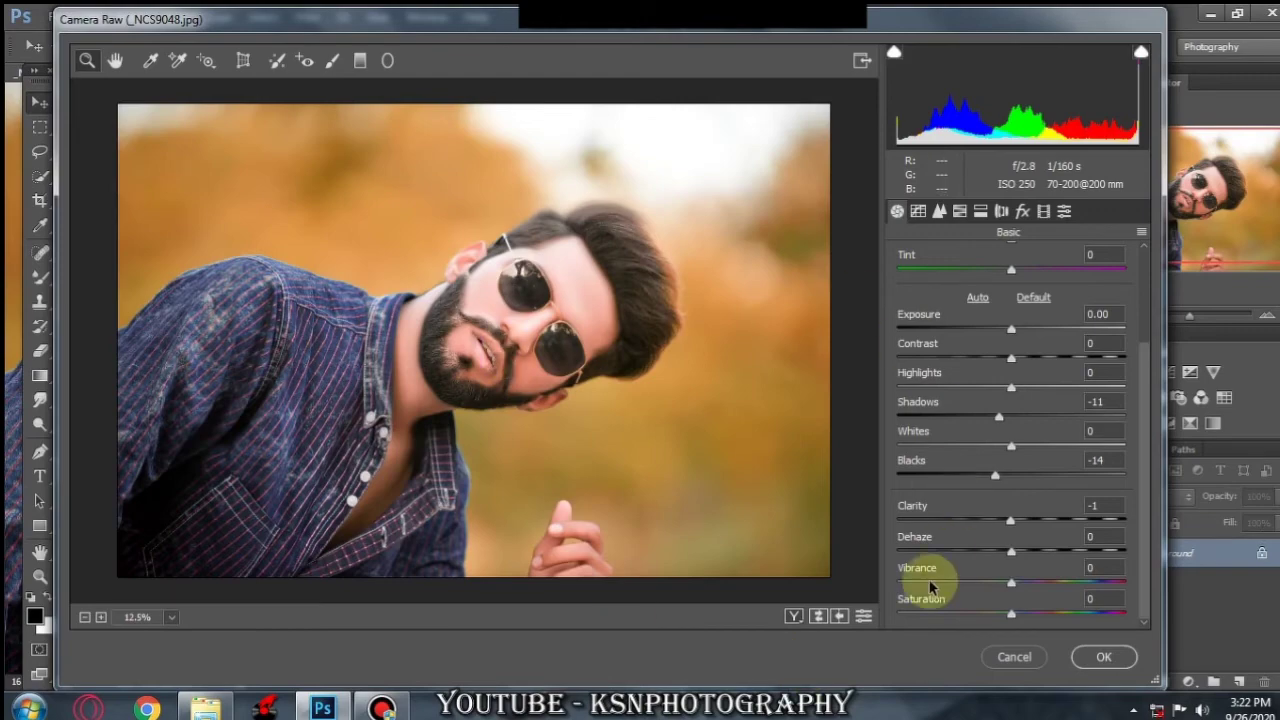
pyautogui.click(1080, 656)
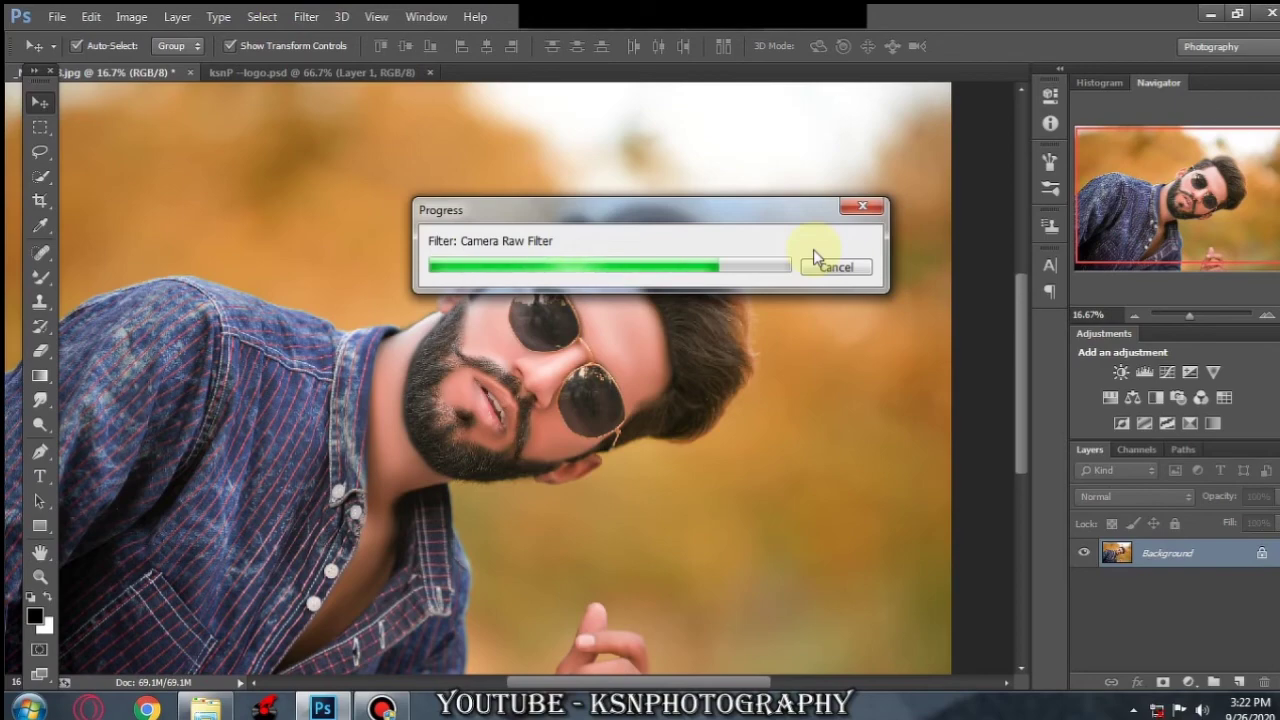
# Step: Run the Cool action from the Actions panel and set its group opacity to 84%
pyautogui.hotkey('ctrl', '-')
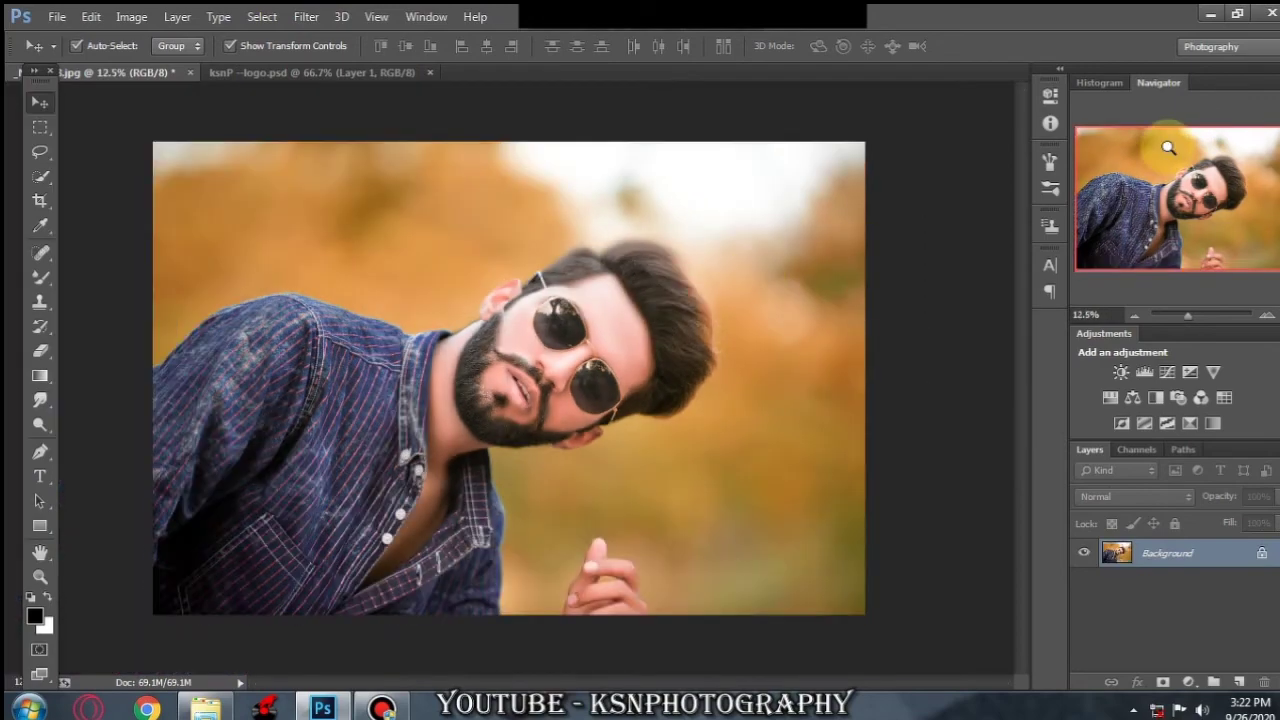
pyautogui.click(581, 381)
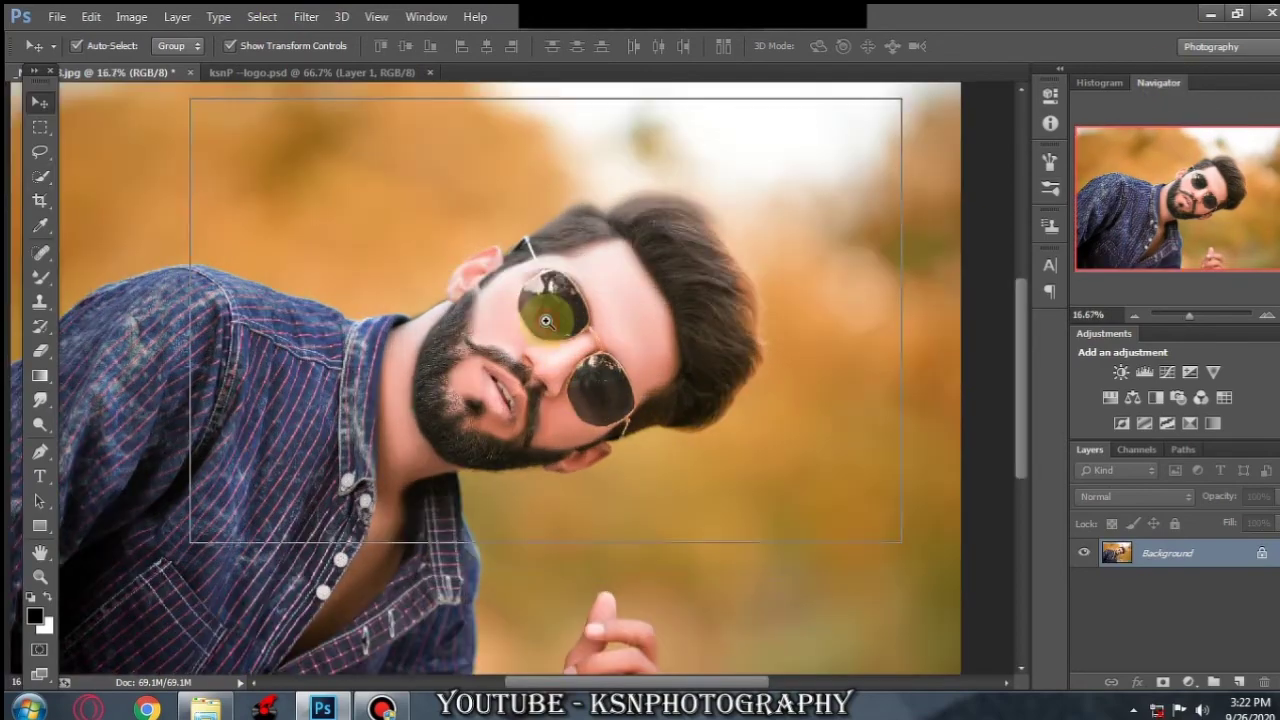
pyautogui.click(560, 310)
pyautogui.hotkey('ctrl', '0')
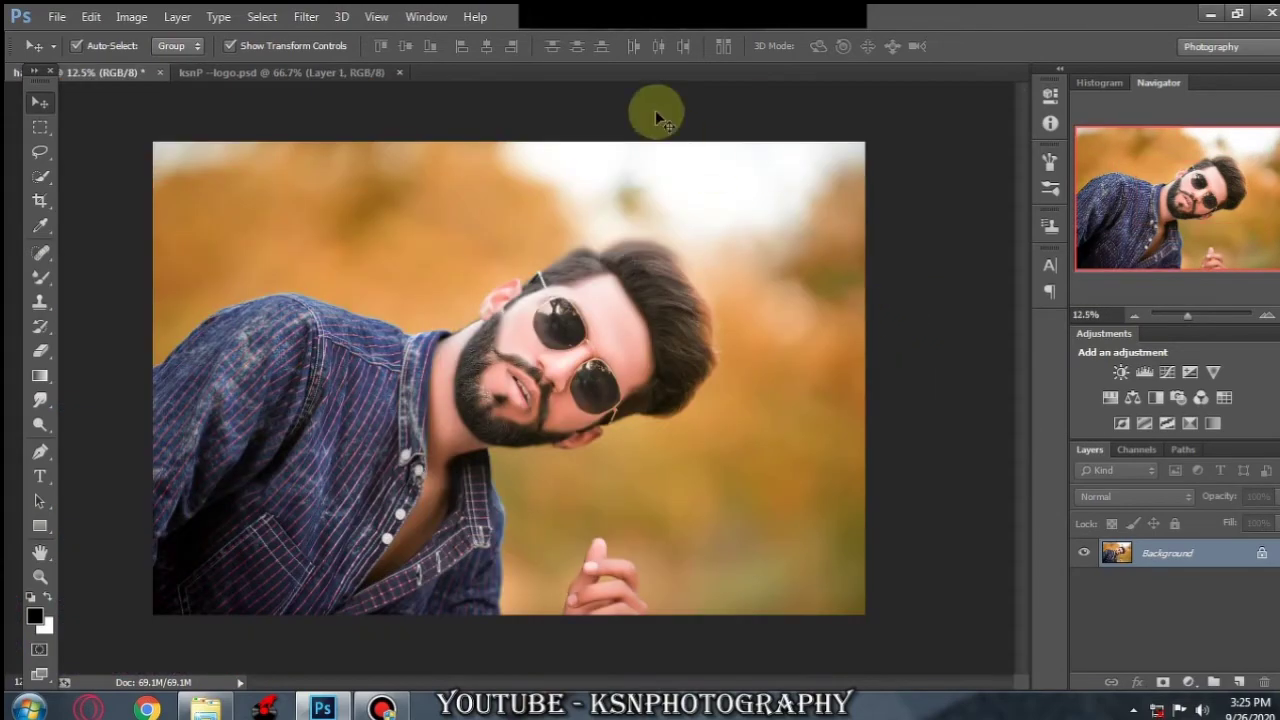
pyautogui.click(426, 16)
pyautogui.click(438, 127)
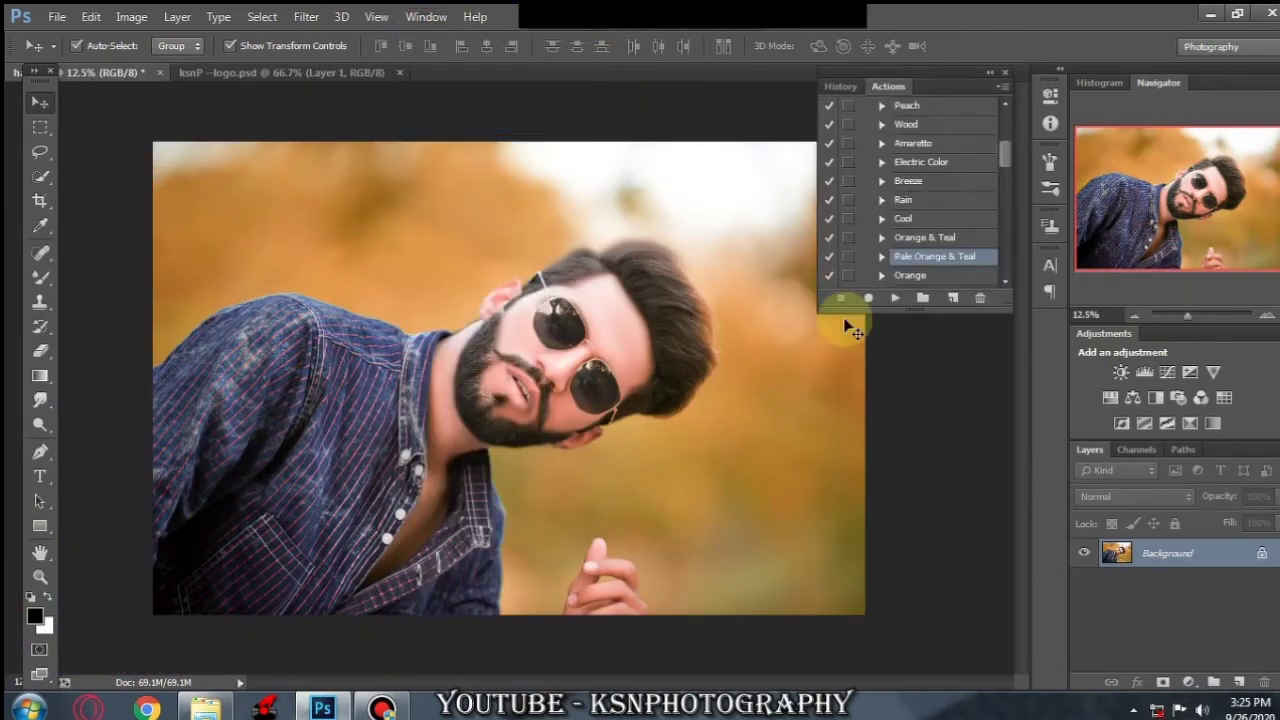
pyautogui.click(905, 218)
pyautogui.click(897, 298)
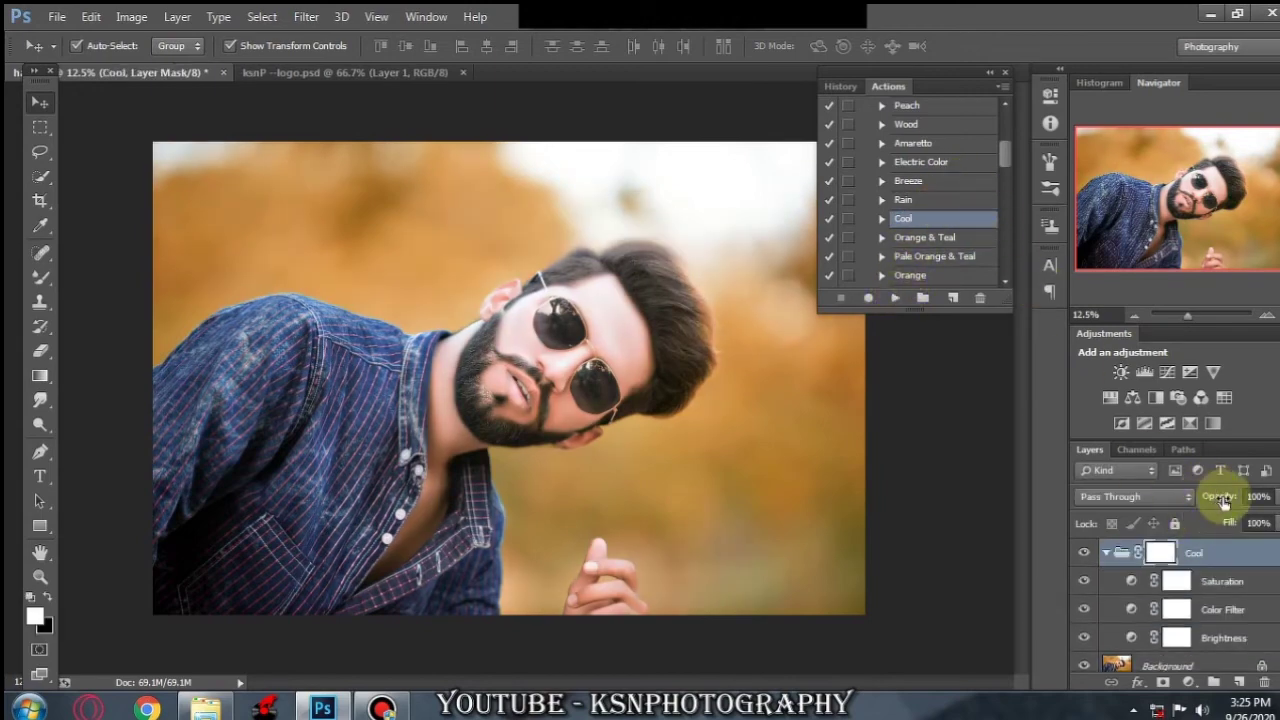
pyautogui.moveTo(1214, 494); pyautogui.dragTo(1210, 503)
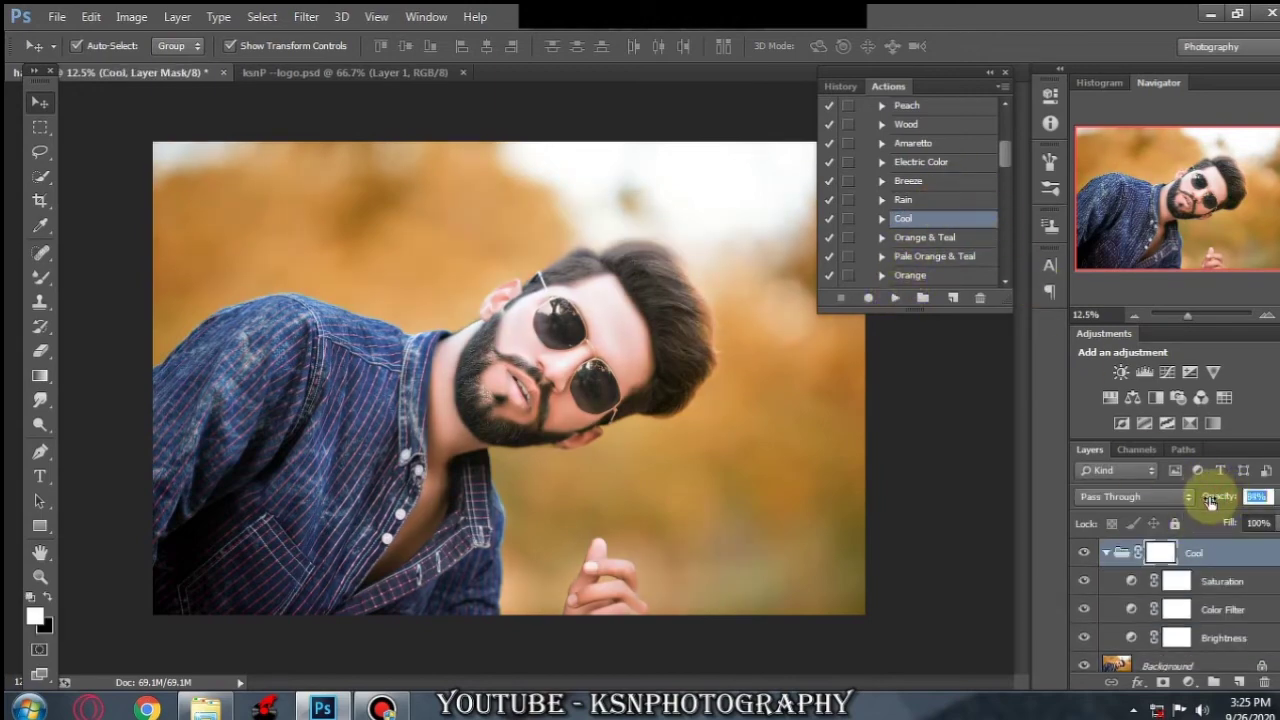
pyautogui.click(1227, 524)
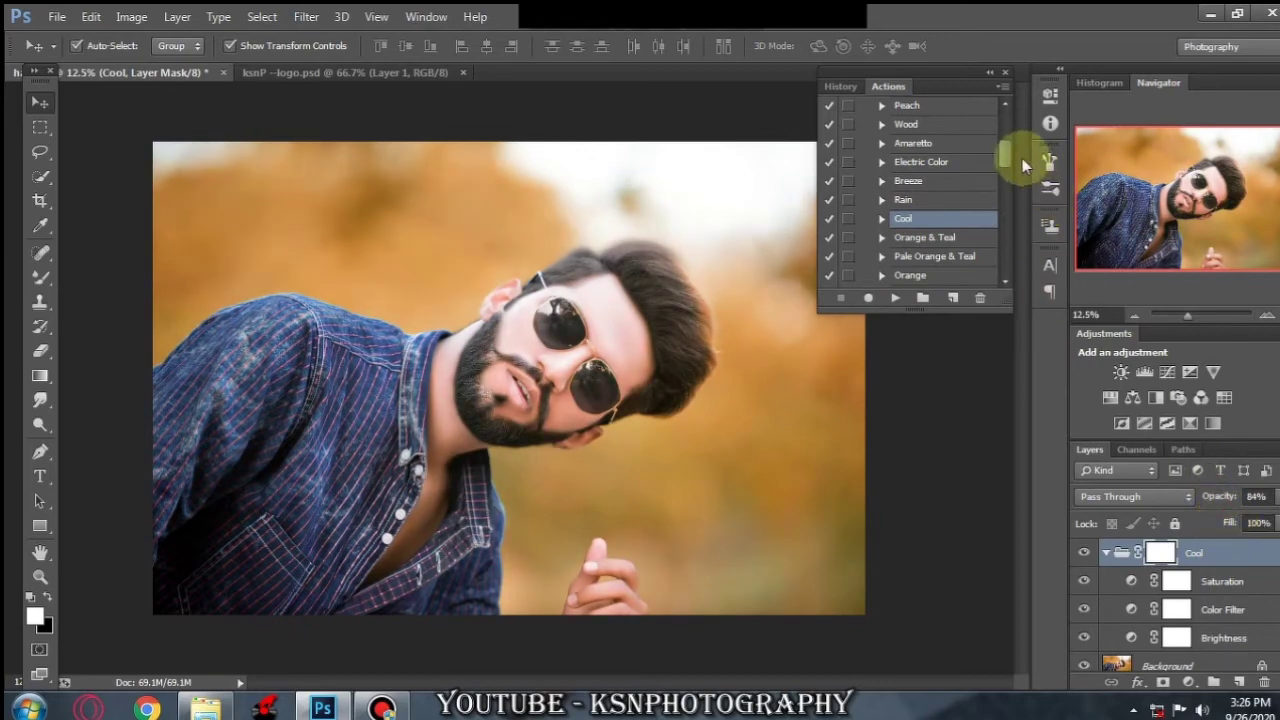
# Step: Run the Pale Orange & Teal action and set its opacity to 98%
pyautogui.moveTo(1003, 158); pyautogui.dragTo(1005, 173)
pyautogui.click(932, 167)
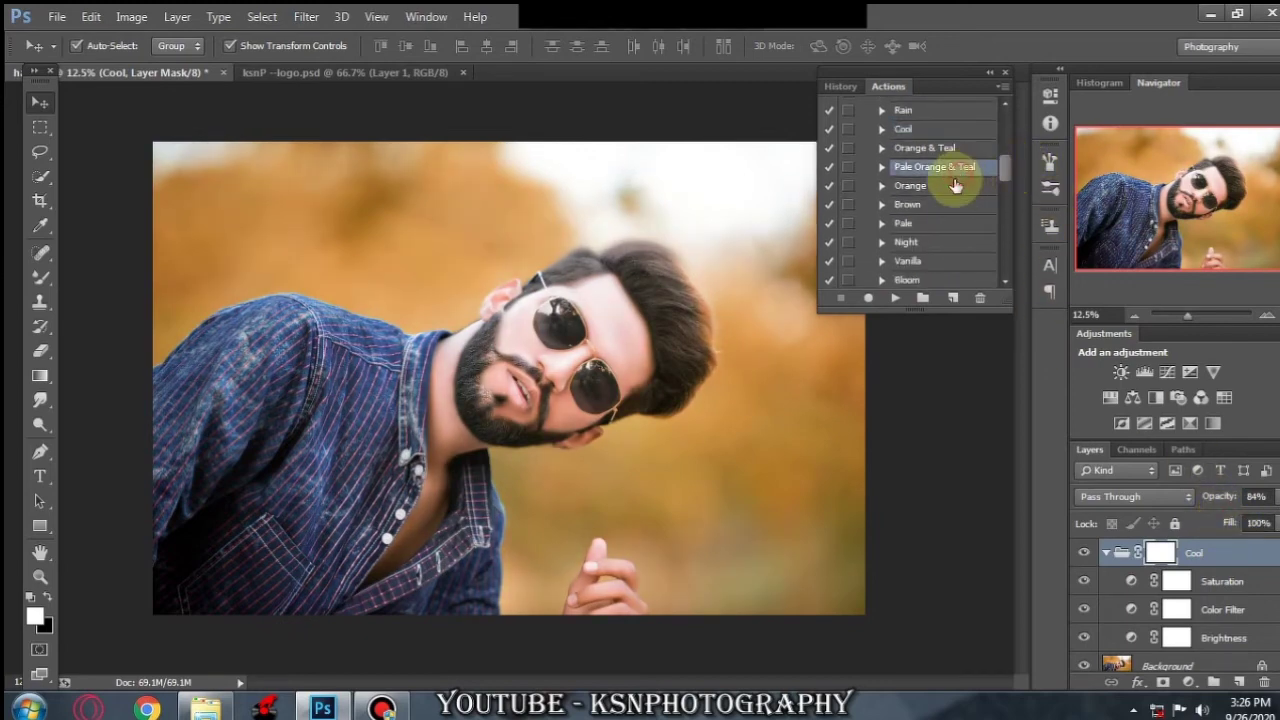
pyautogui.click(894, 298)
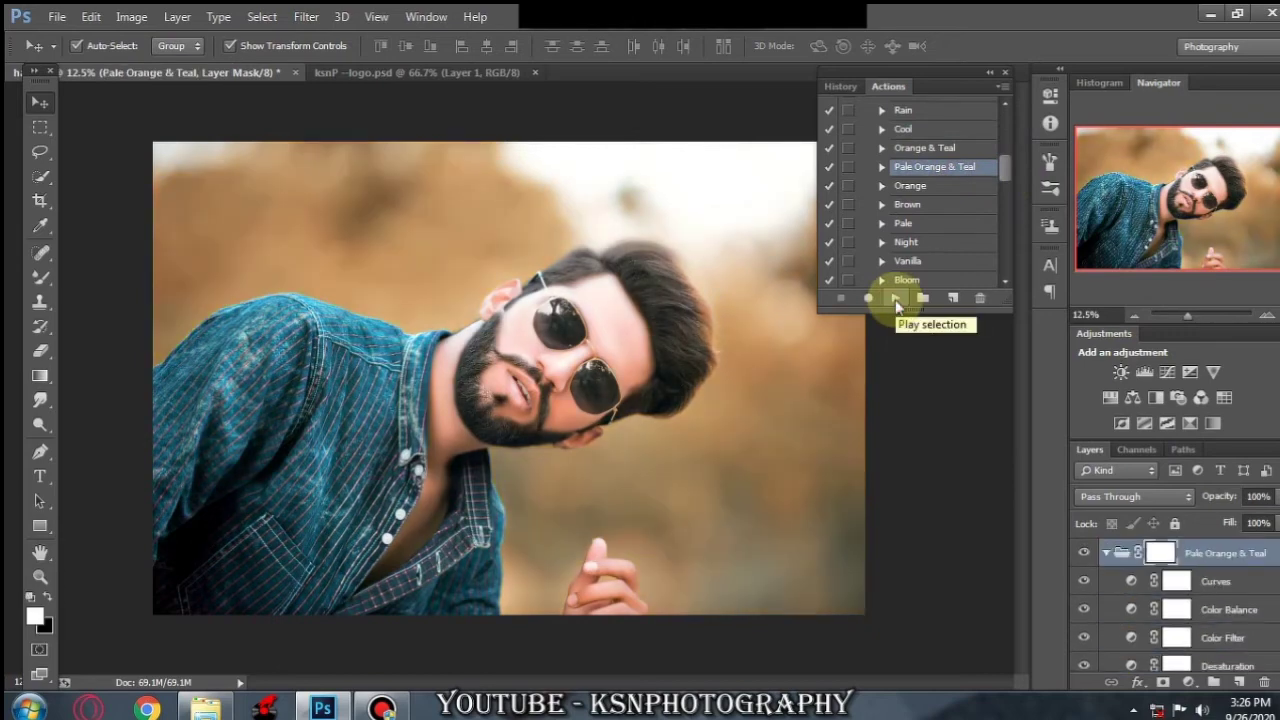
pyautogui.moveTo(1226, 522); pyautogui.dragTo(1224, 518)
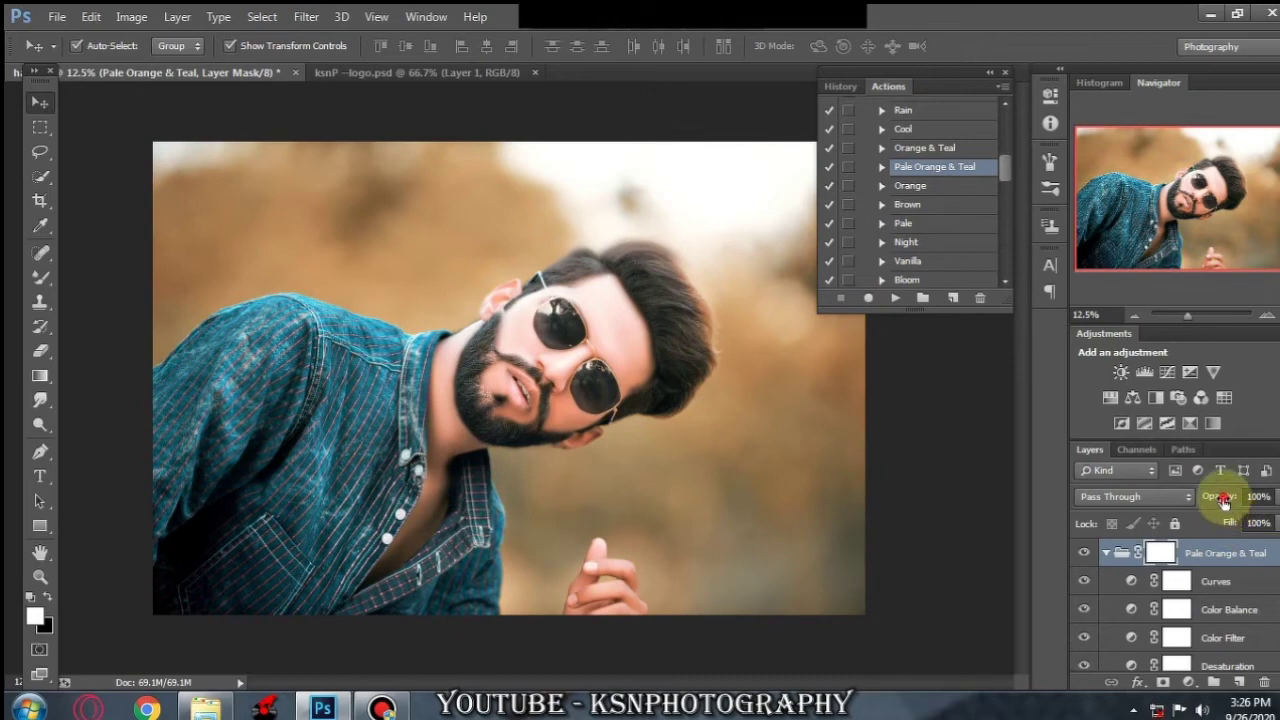
pyautogui.click(1220, 497)
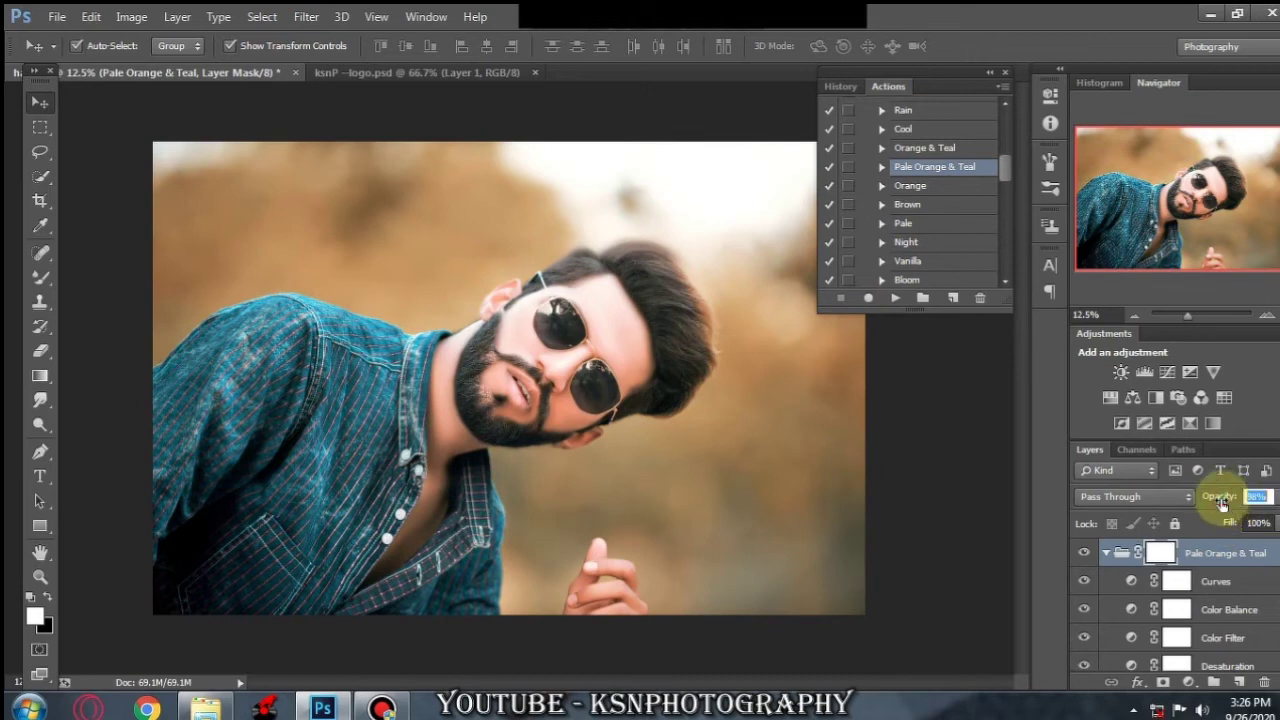
pyautogui.click(1005, 72)
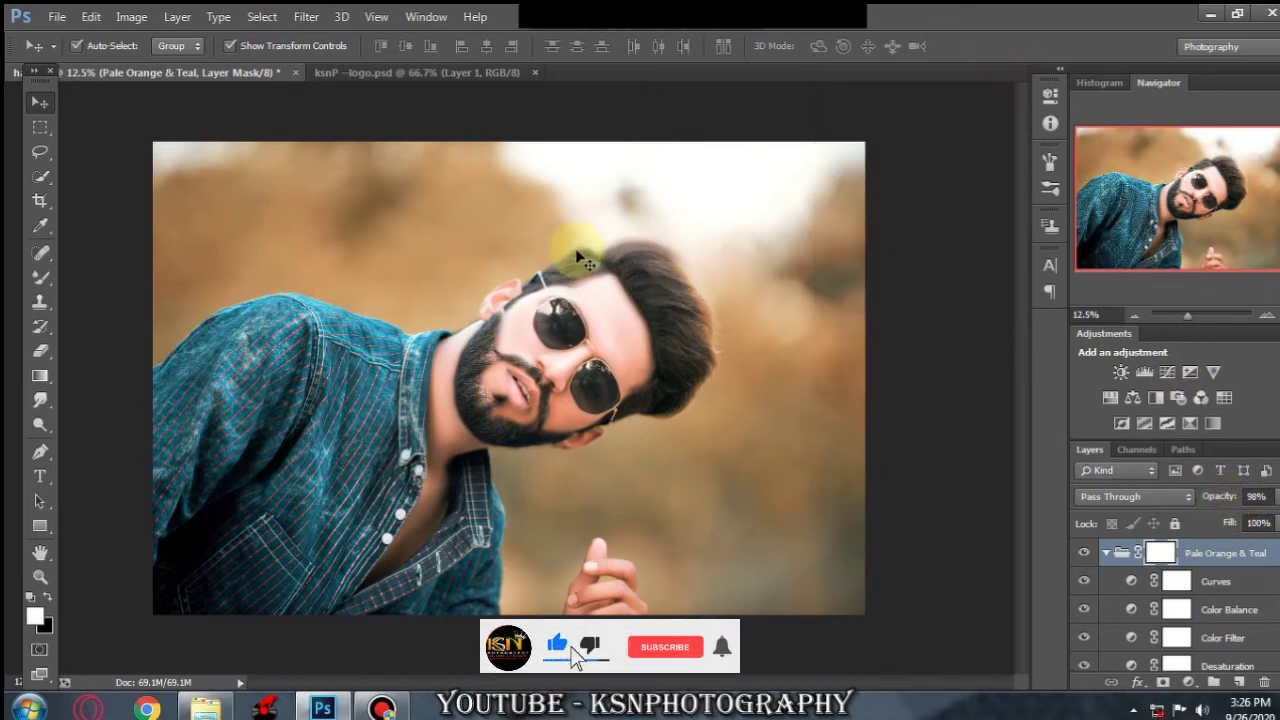
# Step: Zoom in to inspect the graded sunglasses and nose up close
pyautogui.click(563, 320)
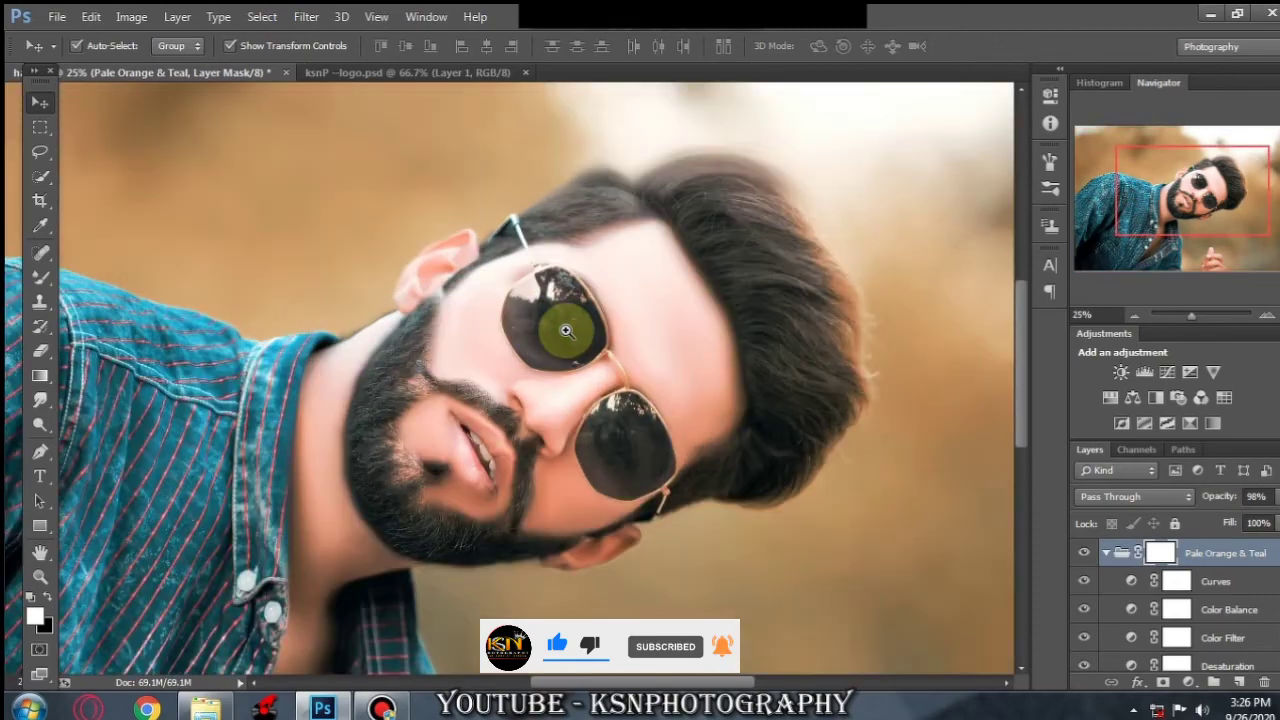
pyautogui.click(565, 331)
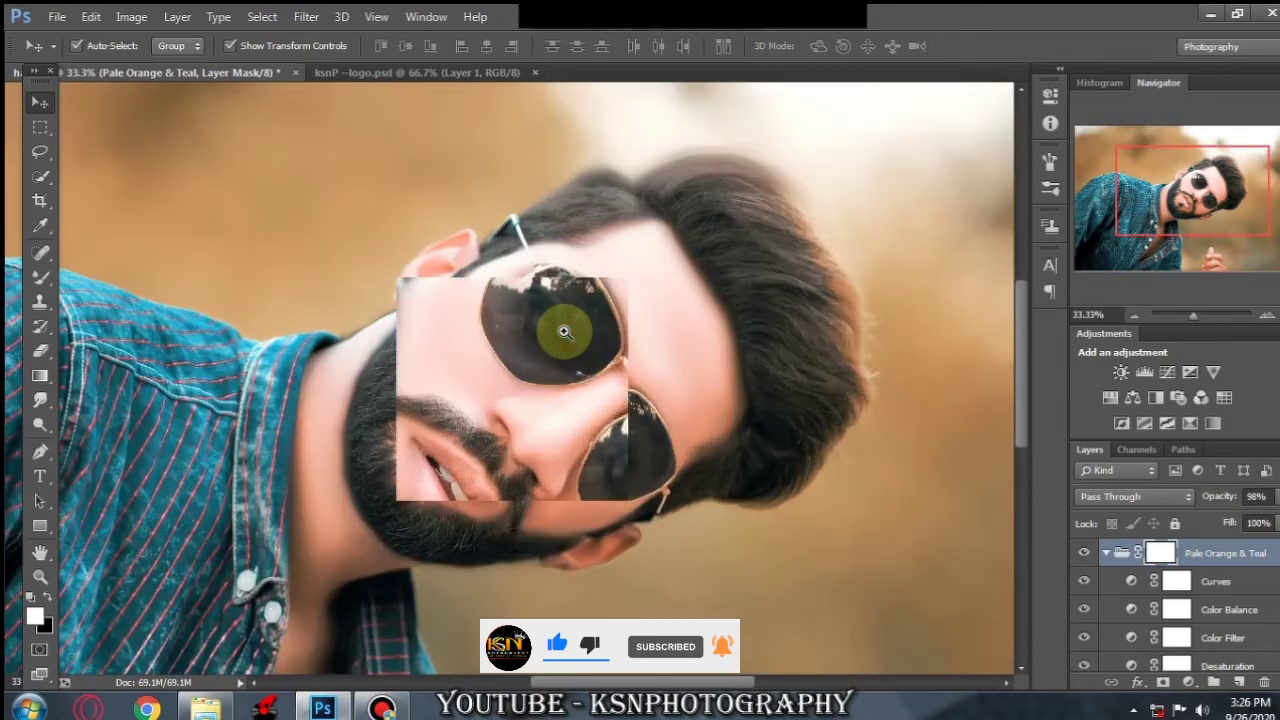
pyautogui.scroll(-1, 565, 340)
pyautogui.scroll(-2, 564, 330)
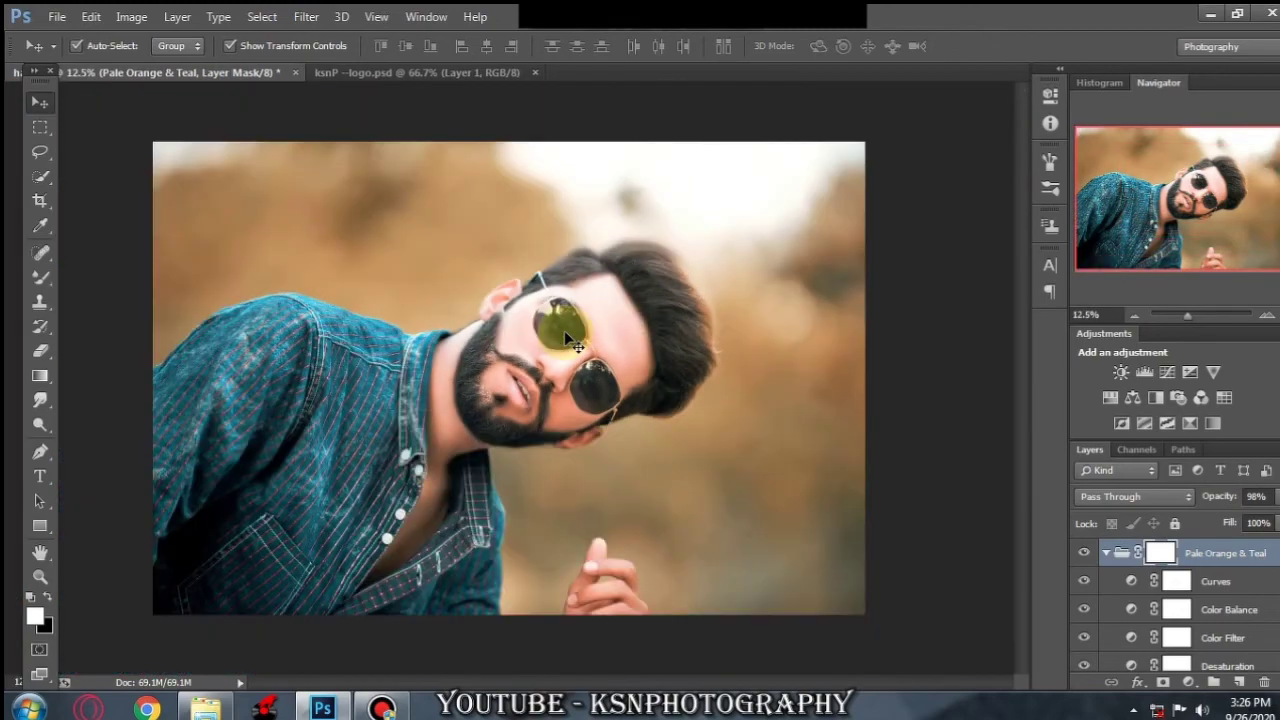
pyautogui.click(552, 358)
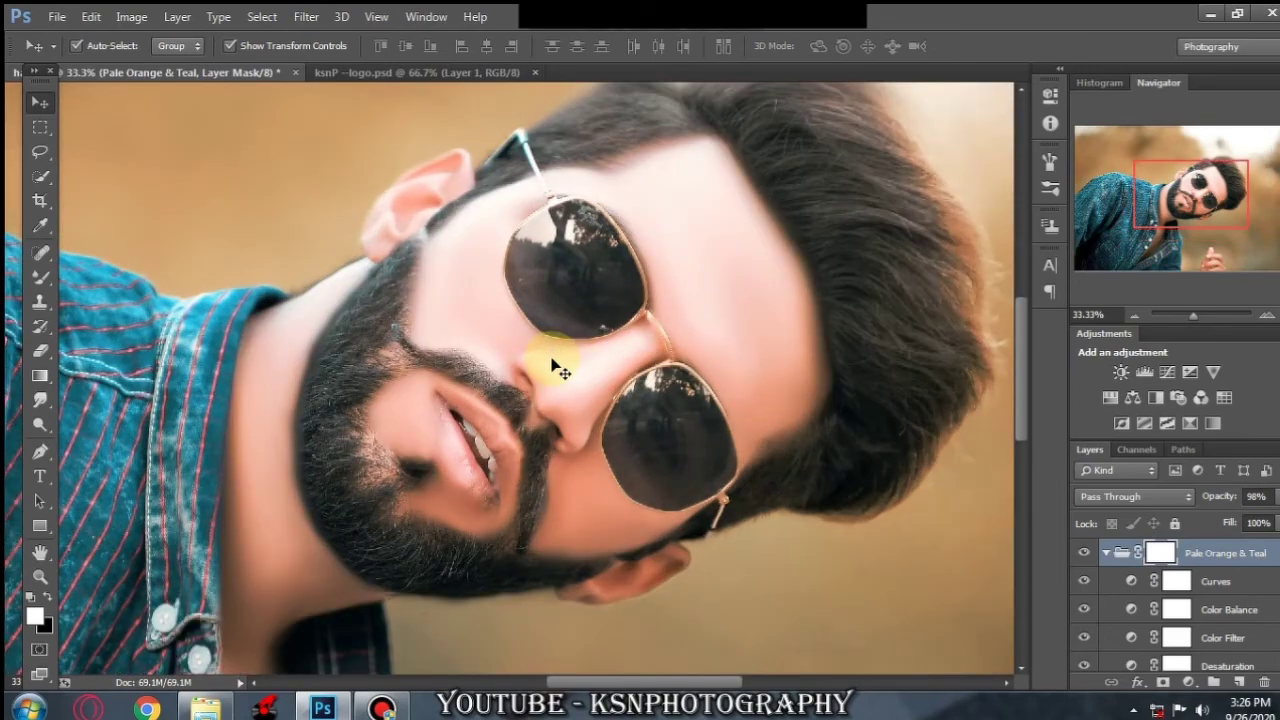
pyautogui.scroll(-1, 552, 360)
pyautogui.scroll(-1, 552, 360)
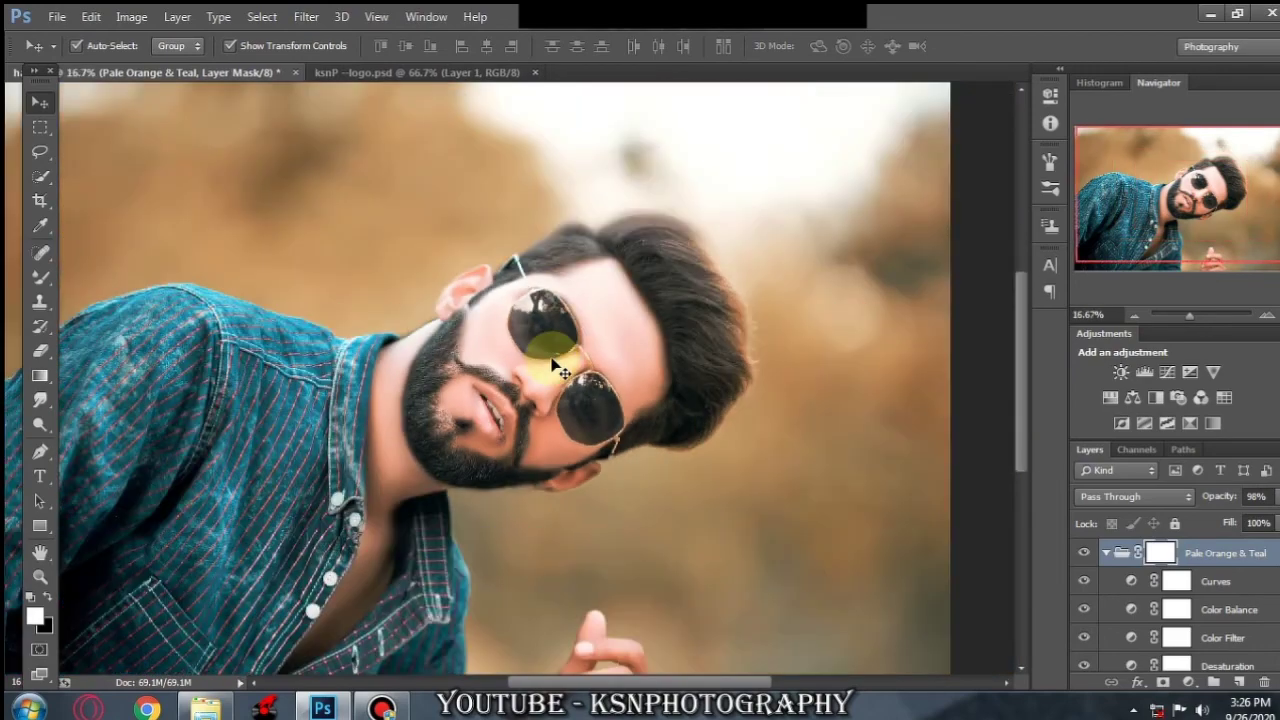
pyautogui.scroll(-1, 552, 360)
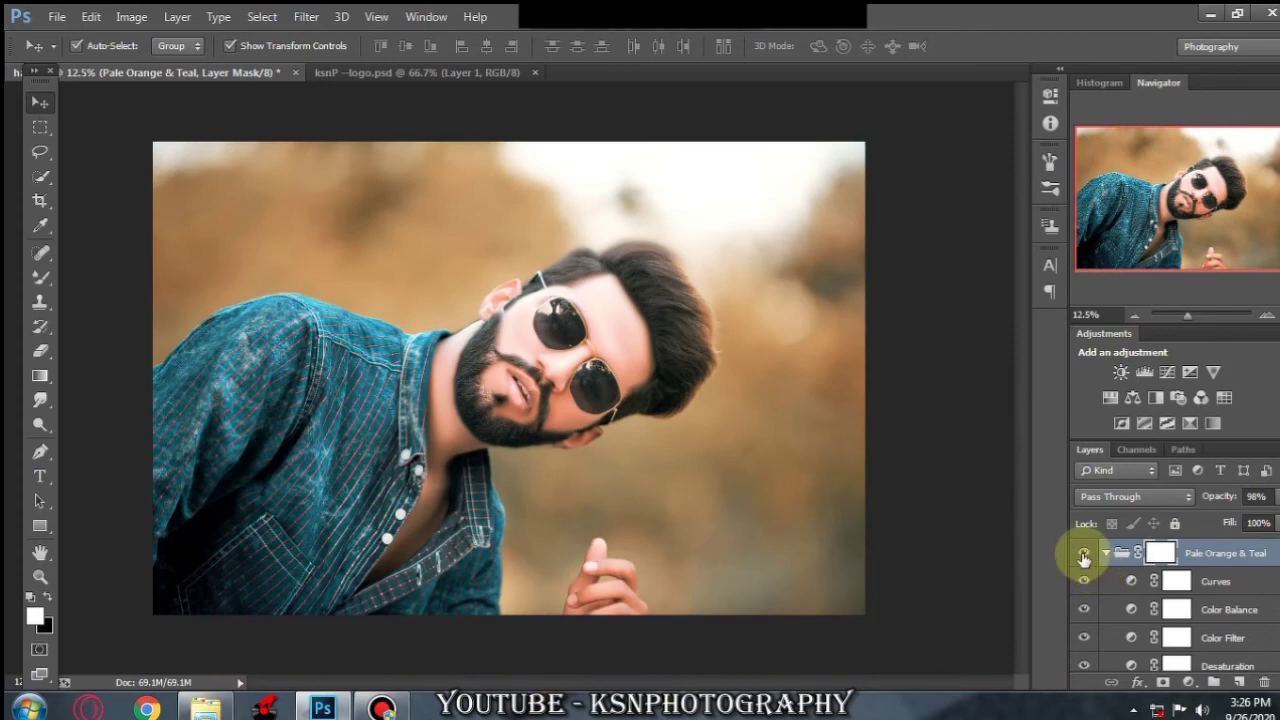
pyautogui.scroll(-2, 1090, 570)
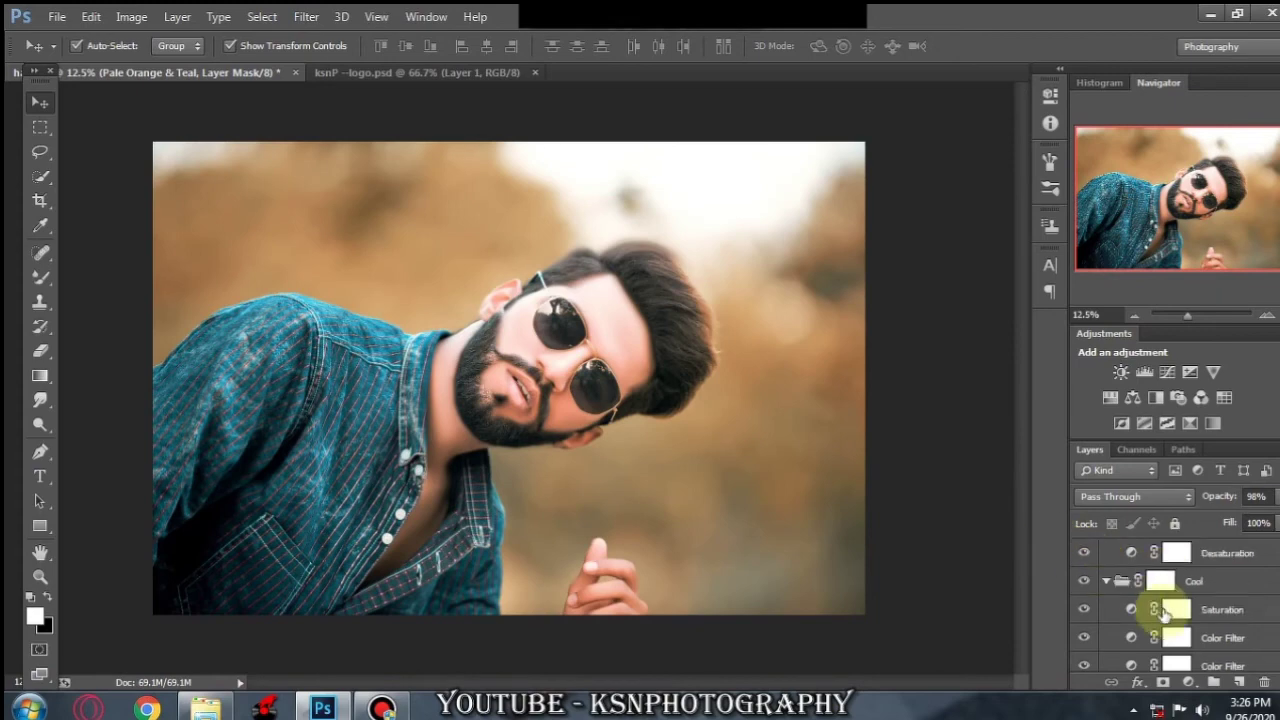
pyautogui.scroll(-2, 1120, 595)
pyautogui.scroll(-1, 1116, 607)
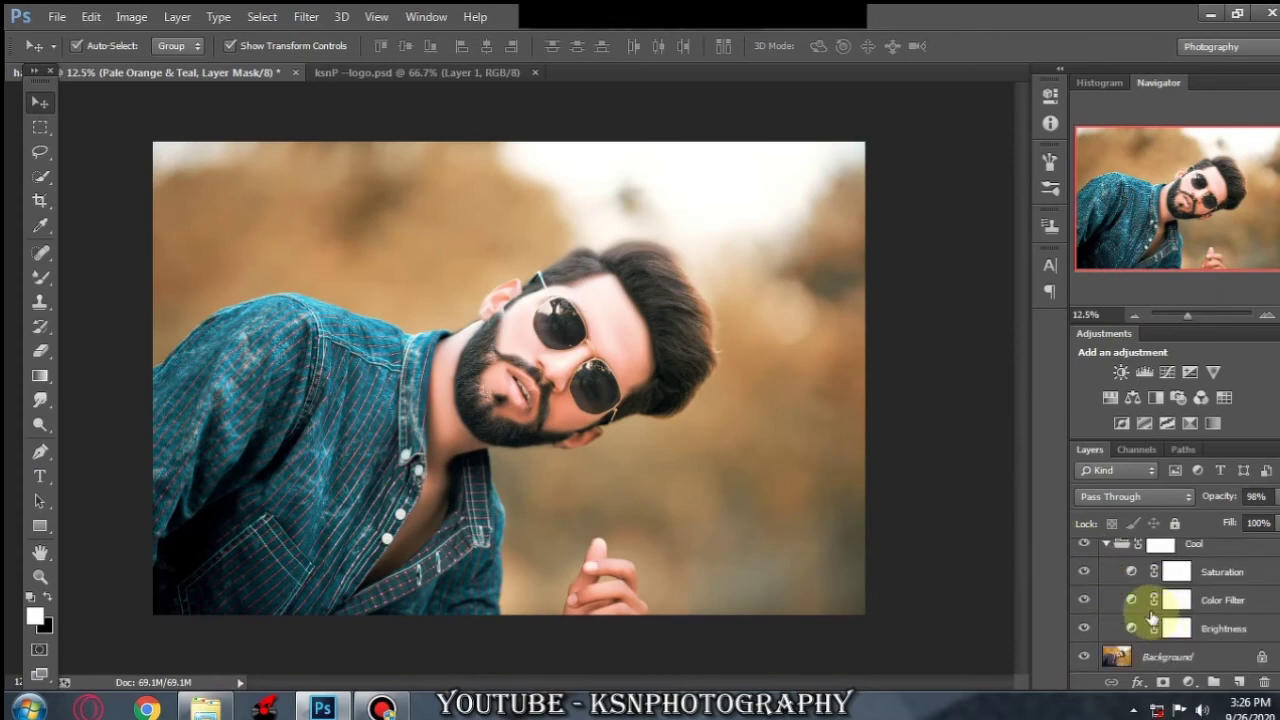
pyautogui.rightClick(1196, 654)
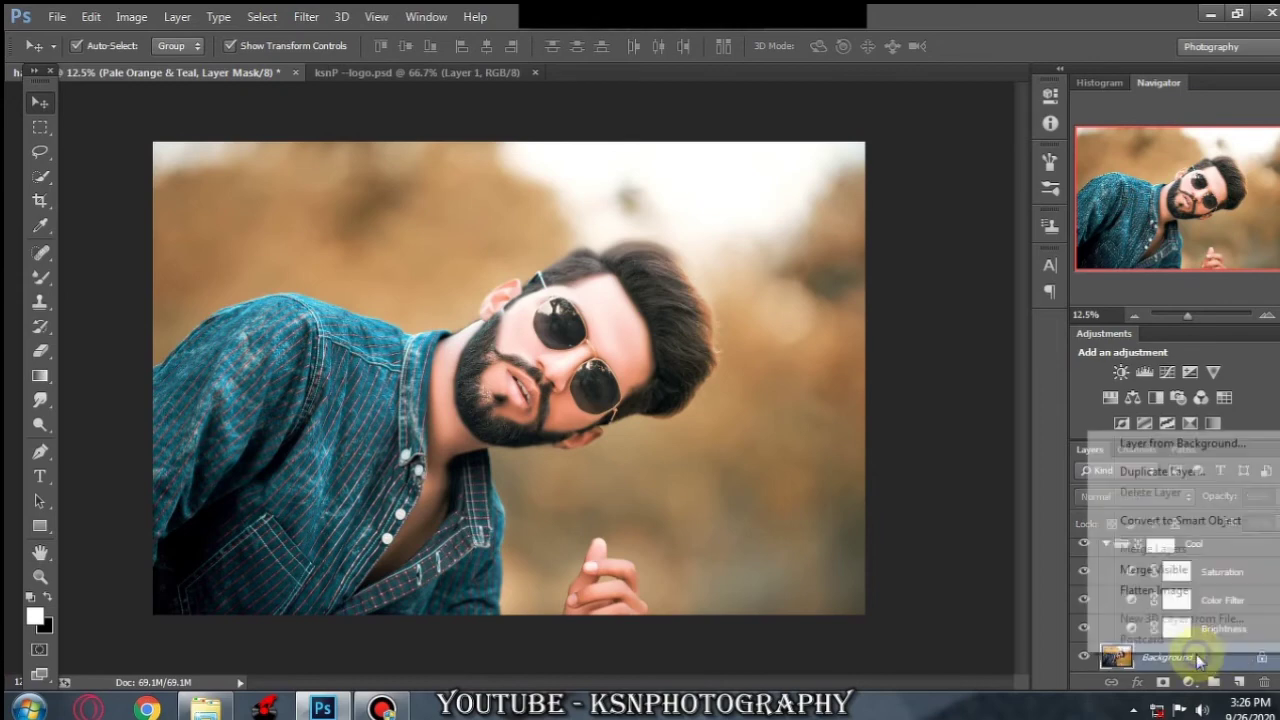
# Step: Merge the grading layers with Merge Visible and switch to the ksnP-logo.psd document
pyautogui.click(1140, 569)
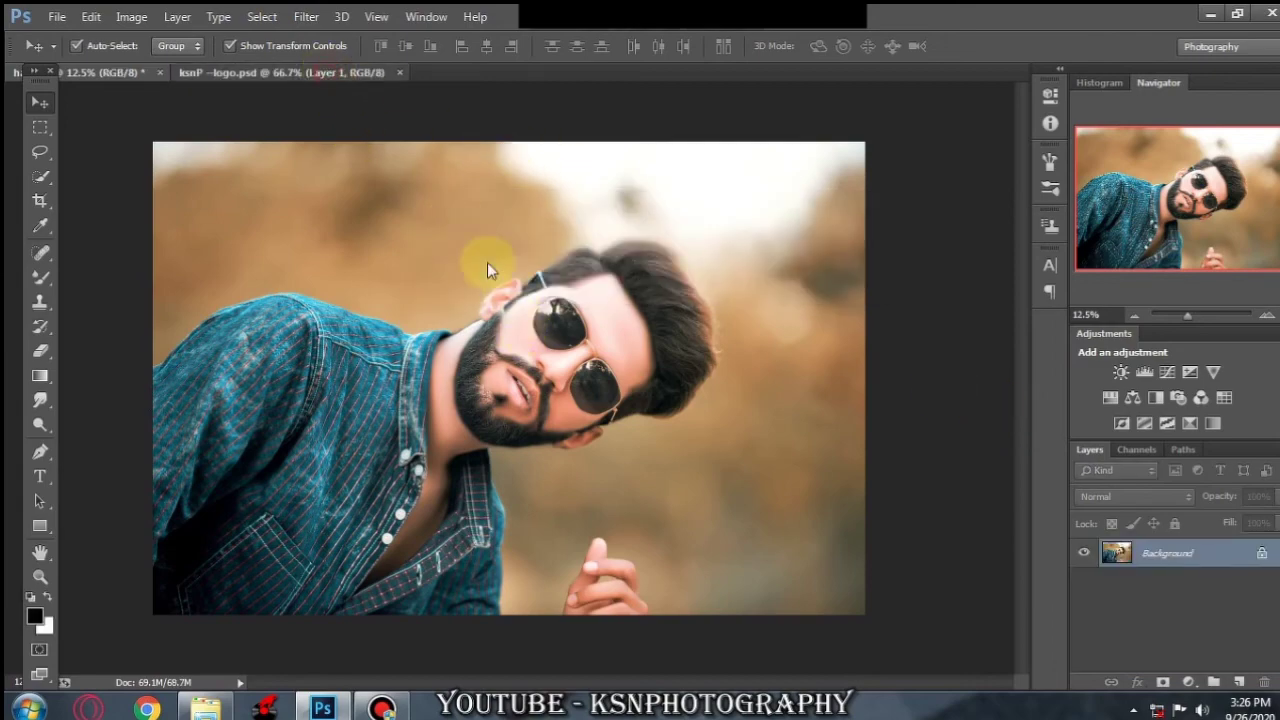
pyautogui.click(370, 72)
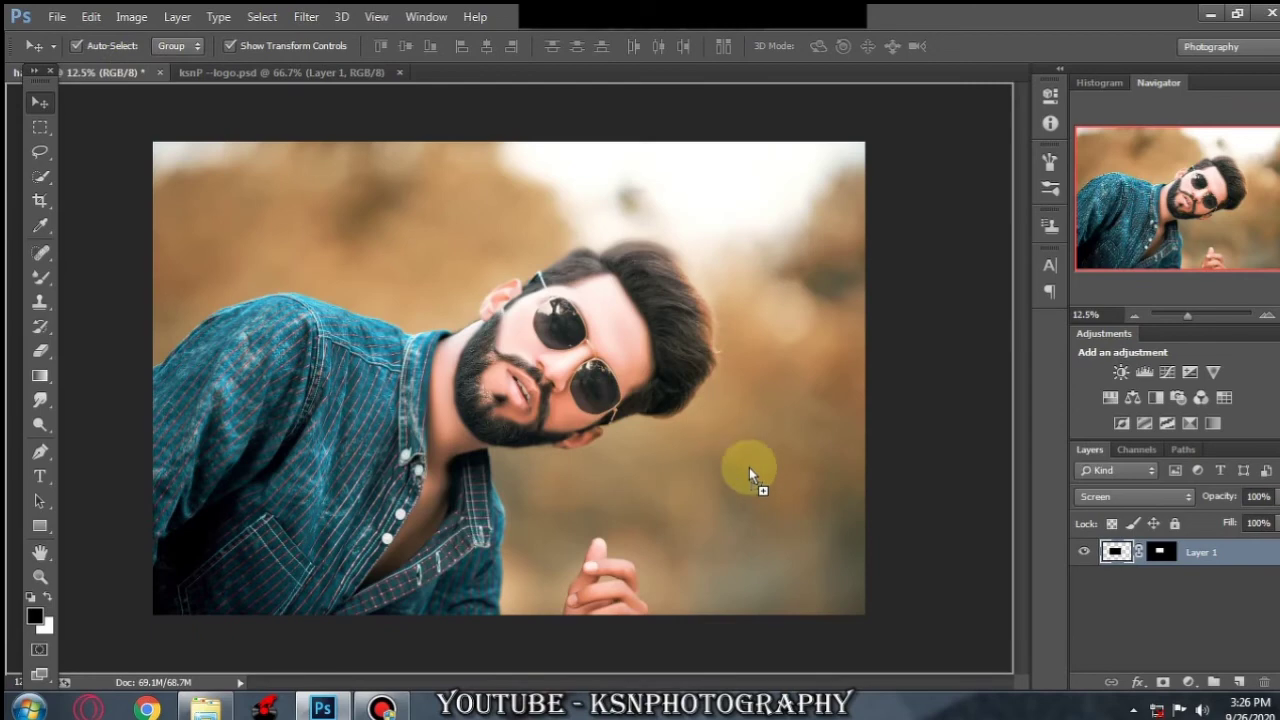
# Step: Drag the KSN Photography logo into the portrait and nudge it into the lower-right corner
pyautogui.moveTo(197, 85); pyautogui.dragTo(785, 485)
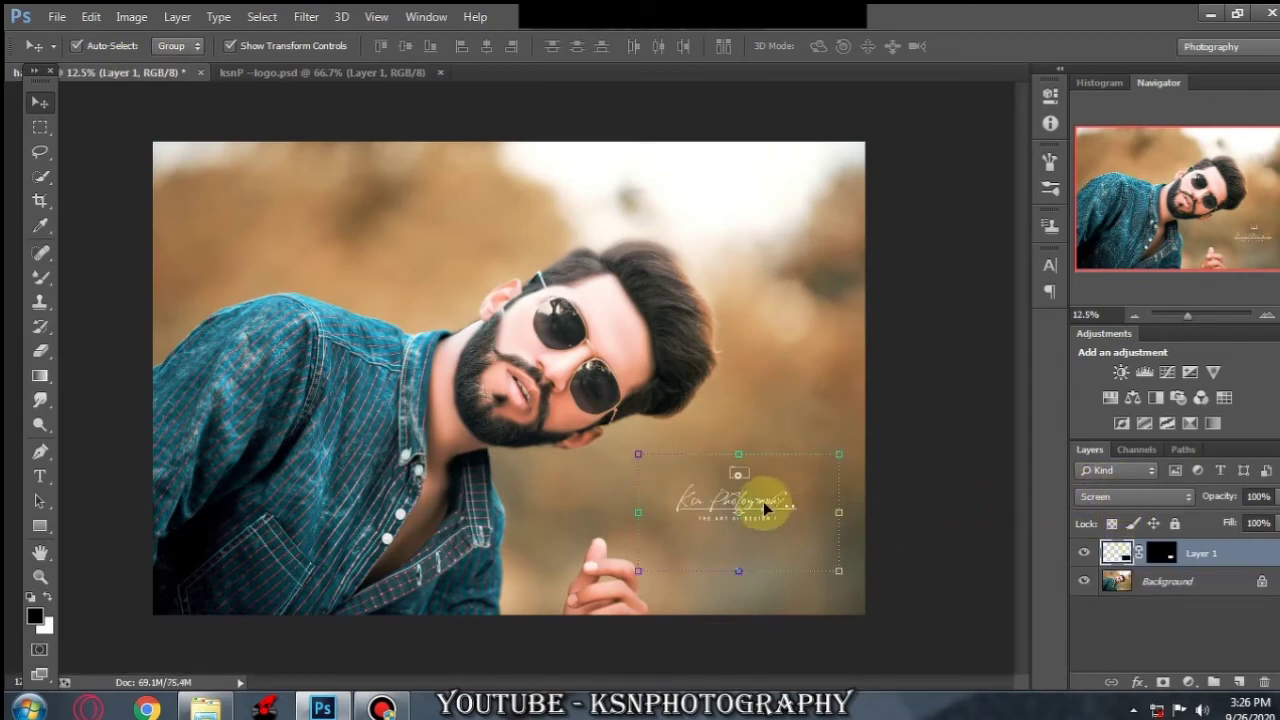
pyautogui.moveTo(770, 503); pyautogui.dragTo(805, 485)
pyautogui.click(944, 356)
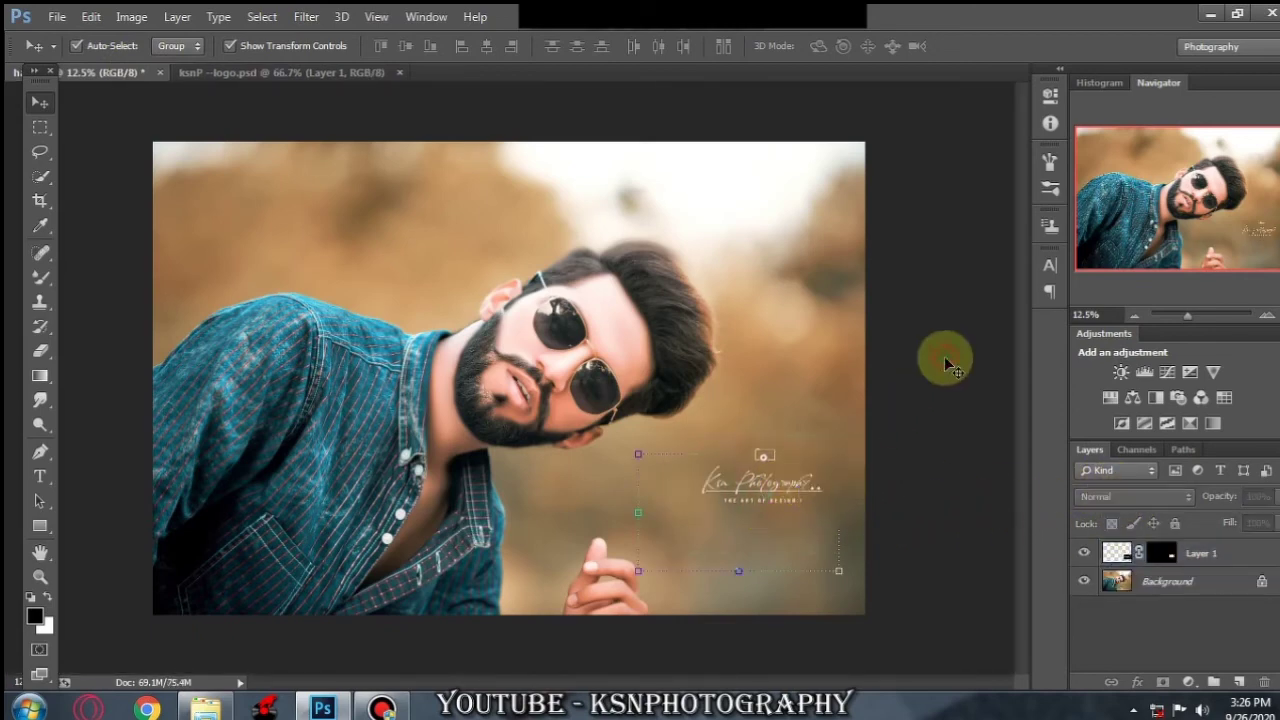
pyautogui.scroll(1, 586, 375)
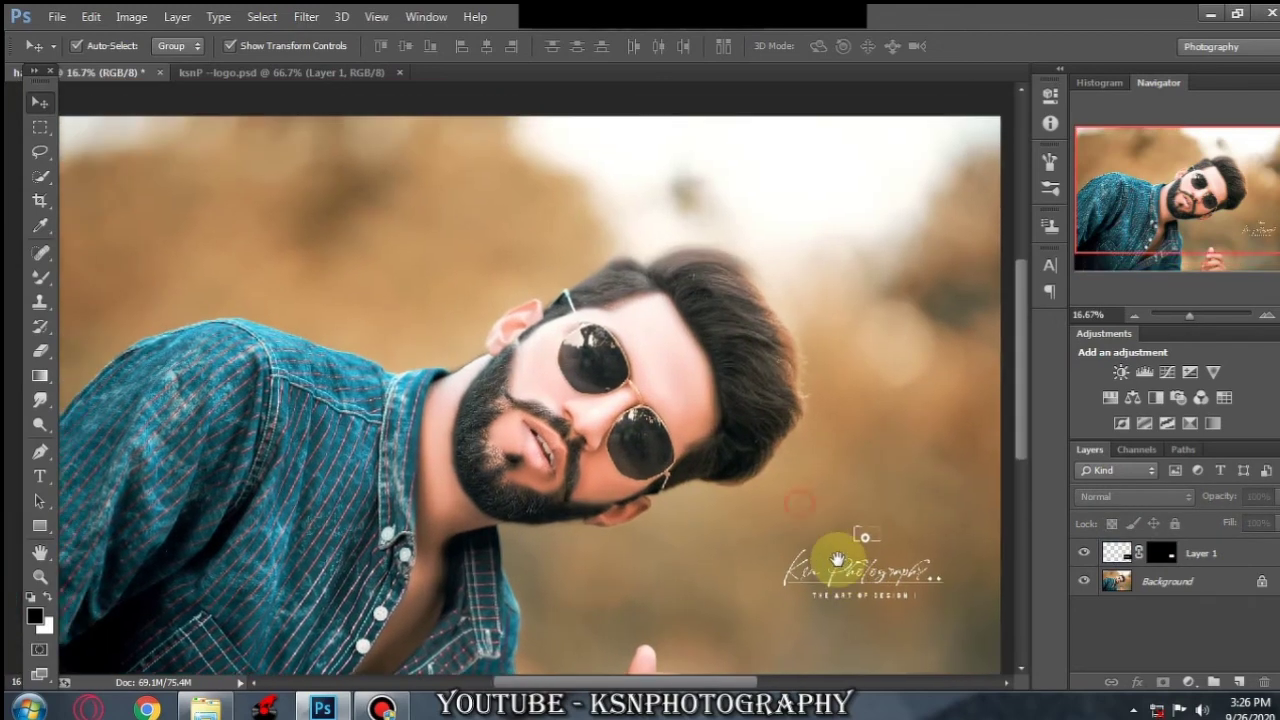
pyautogui.scroll(-1, 893, 597)
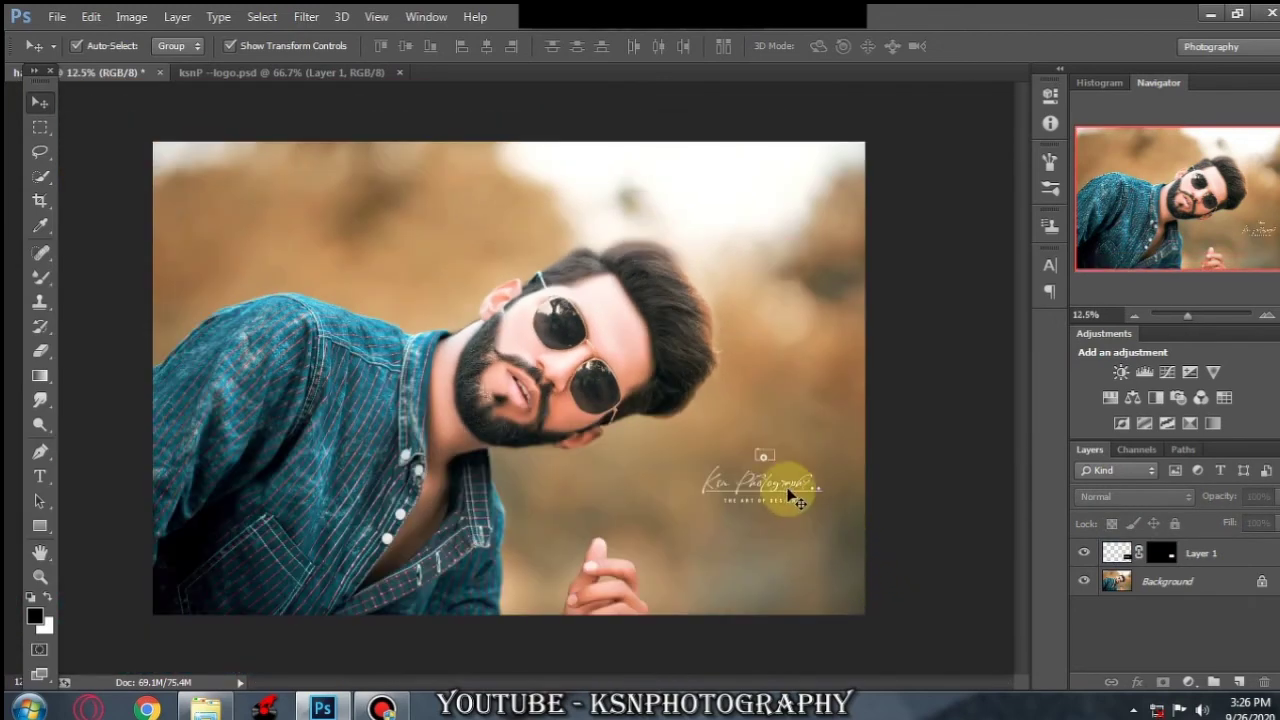
pyautogui.moveTo(786, 491); pyautogui.dragTo(795, 518)
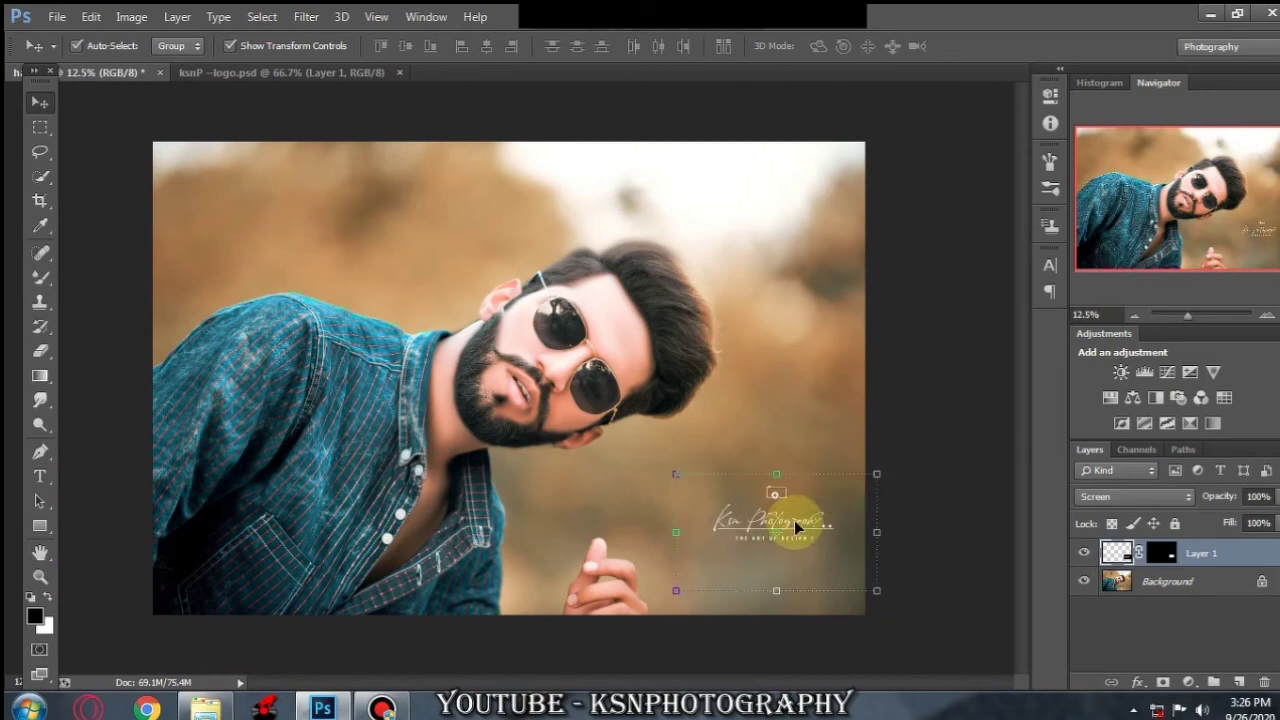
pyautogui.click(910, 440)
pyautogui.scroll(1, 574, 363)
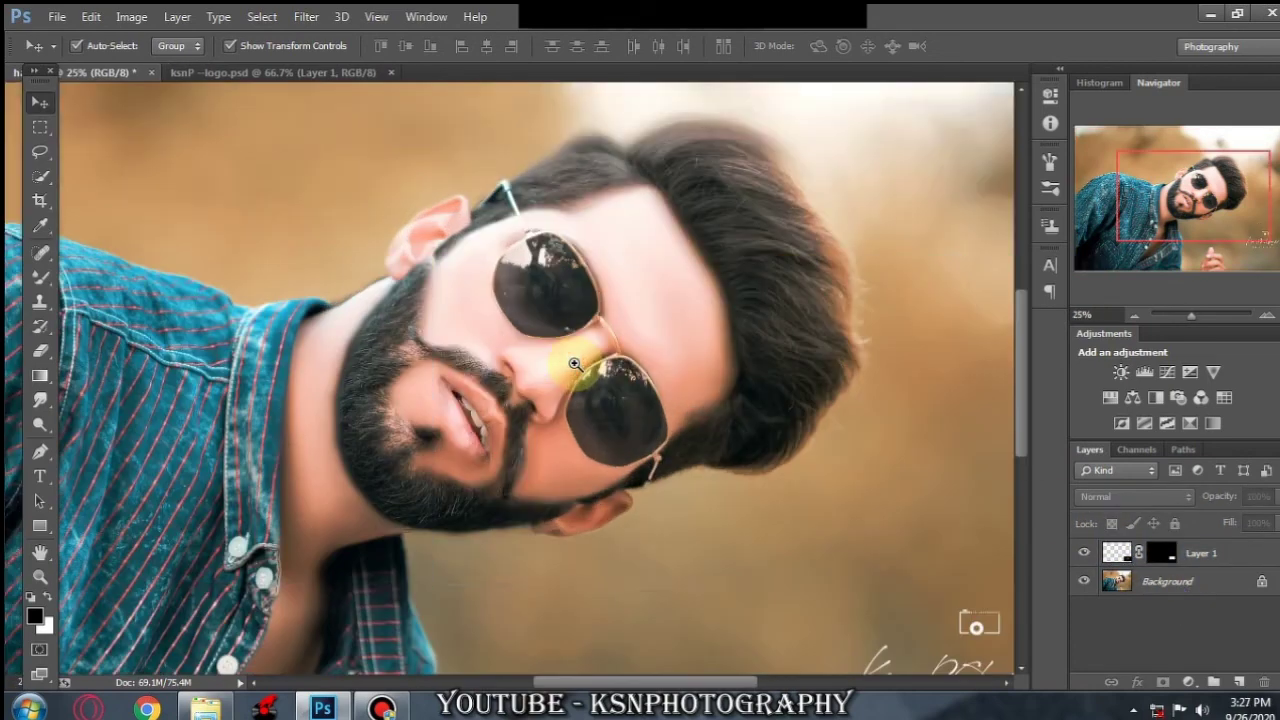
pyautogui.scroll(1, 574, 363)
pyautogui.scroll(1, 577, 372)
pyautogui.scroll(-1, 577, 372)
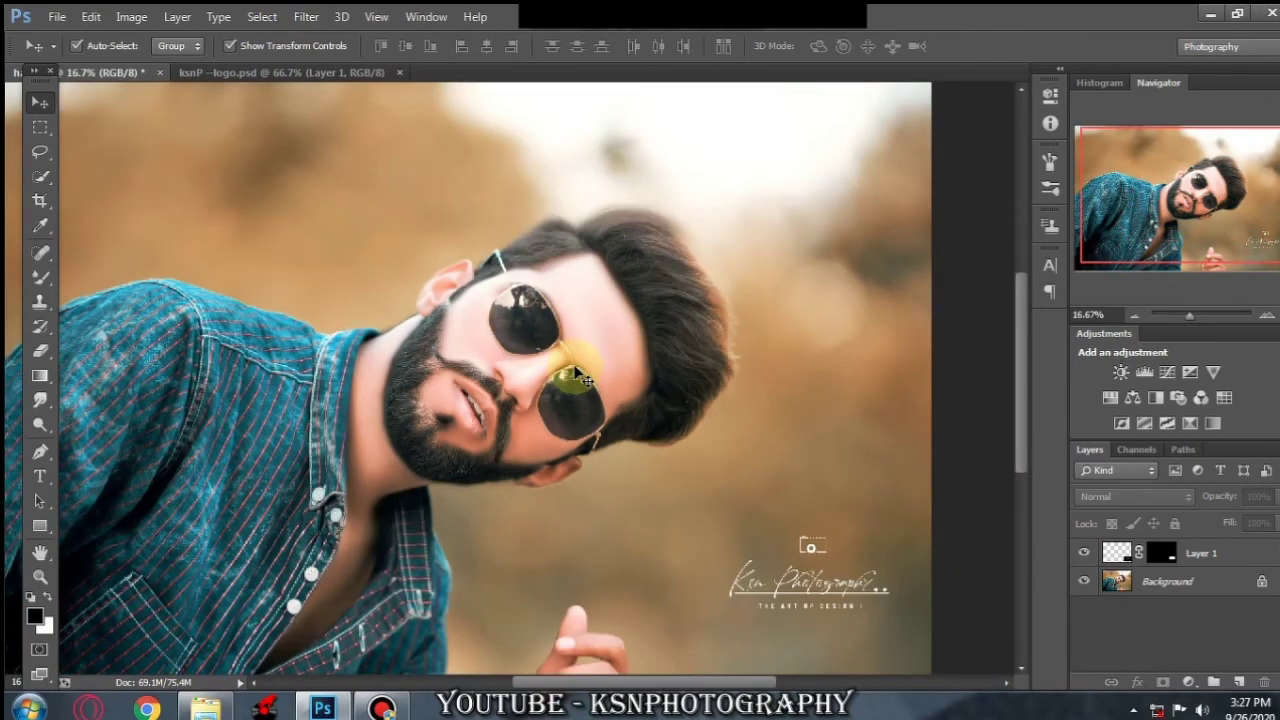
pyautogui.scroll(-1, 577, 372)
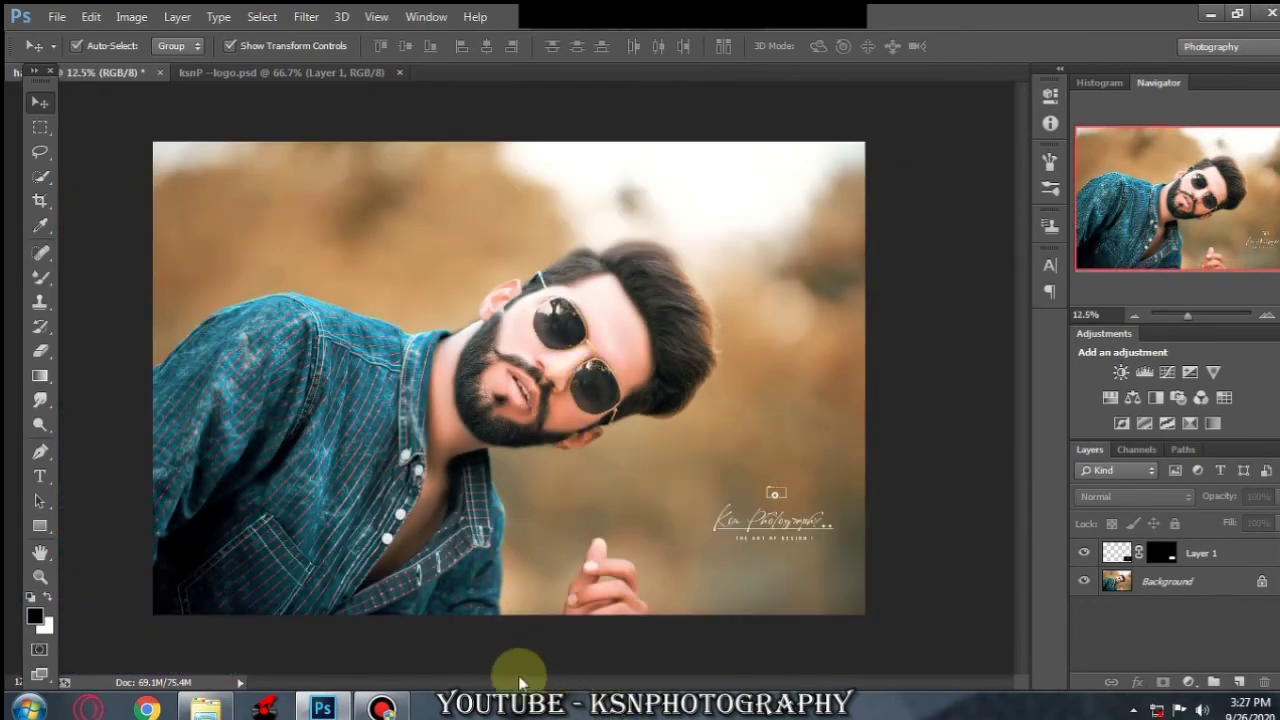